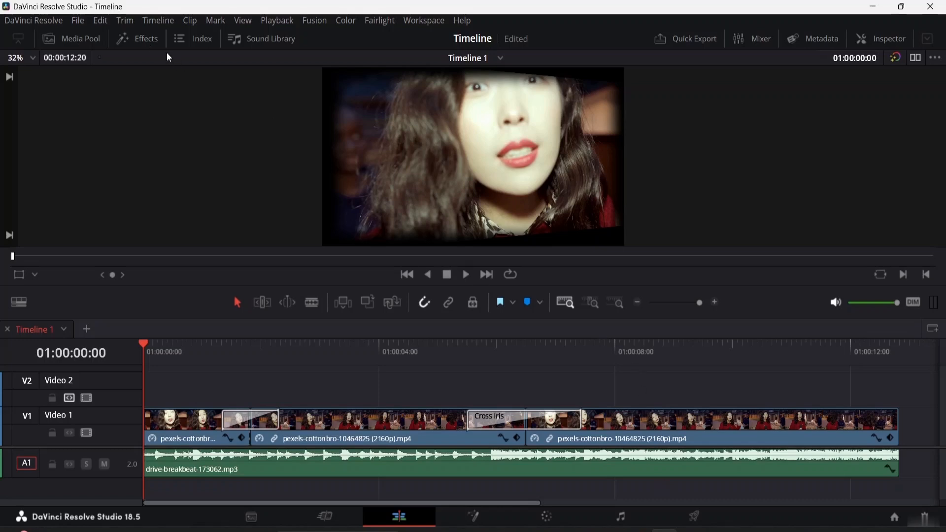
- Split the drive-breakbeat audio clip at about 01:00:03:05 and place a Cross Fade +3 dB transition on the cut
left_click(140, 43)
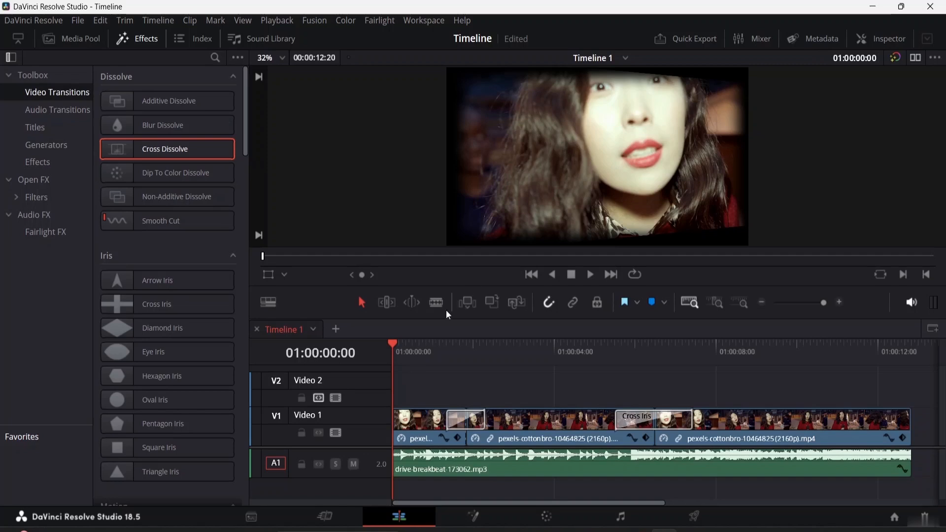
left_click(436, 303)
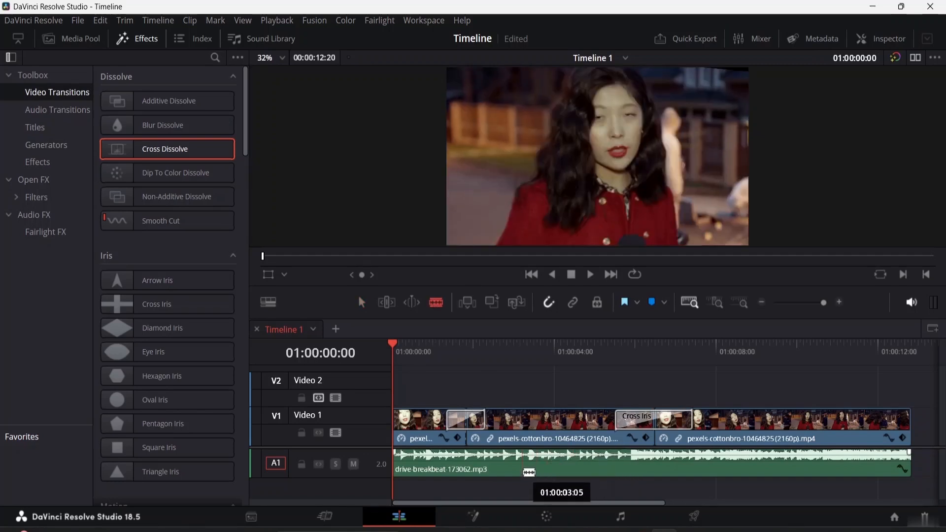
left_click(524, 471)
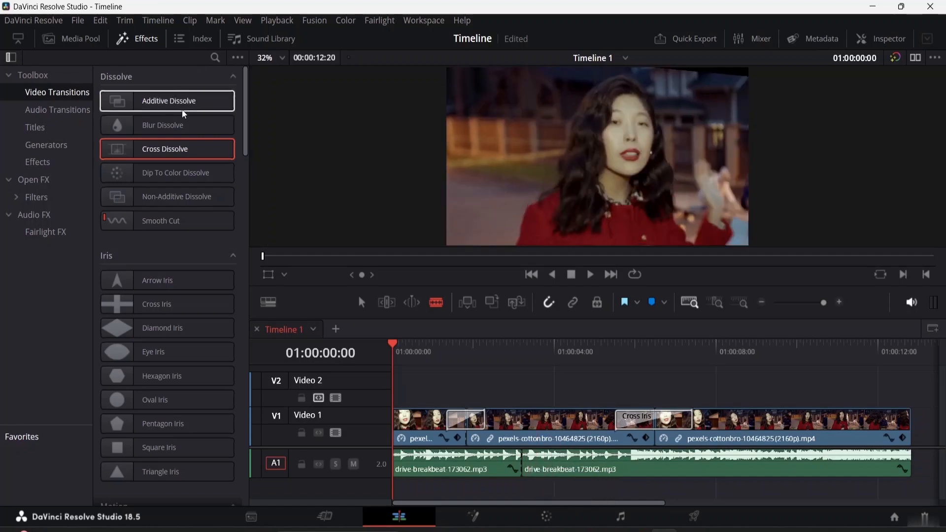
left_click(57, 113)
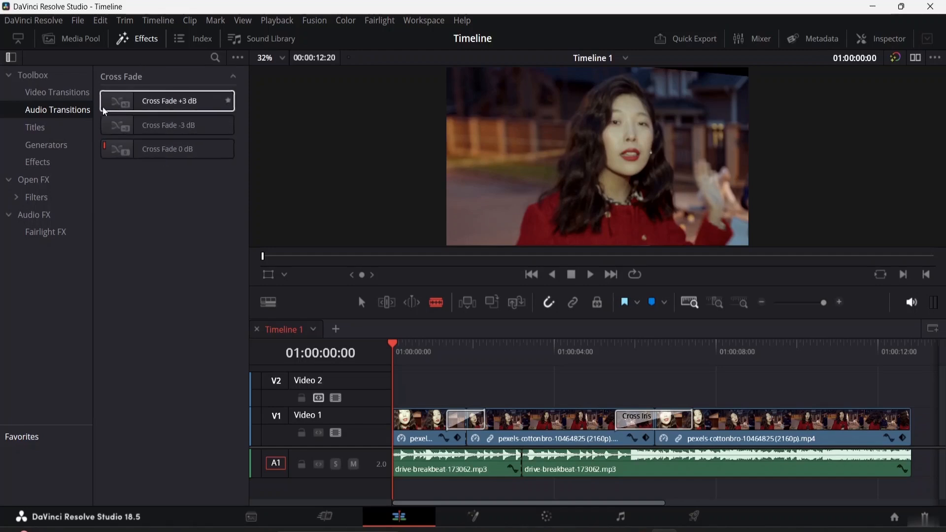
left_click_drag(118, 102, 527, 473)
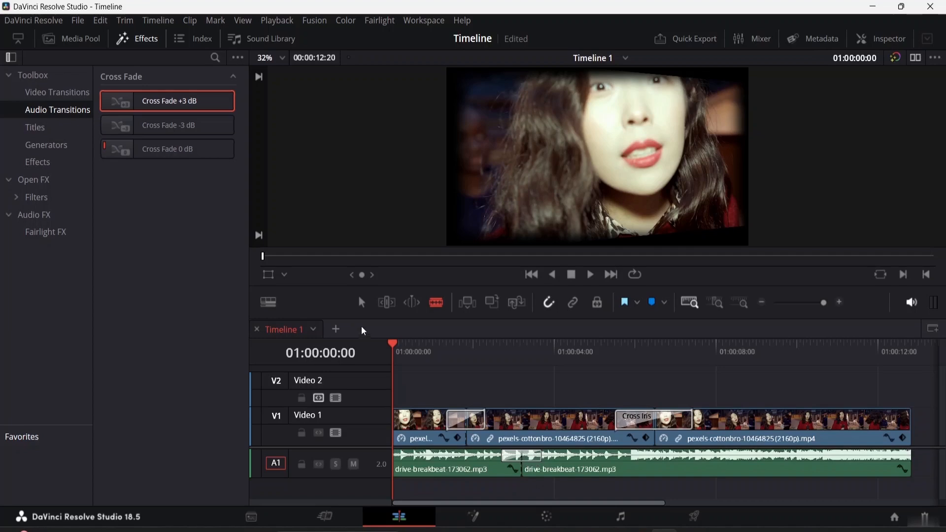
- Return to Selection mode, select the new audio cross fade and view its transition settings and available types
left_click(365, 303)
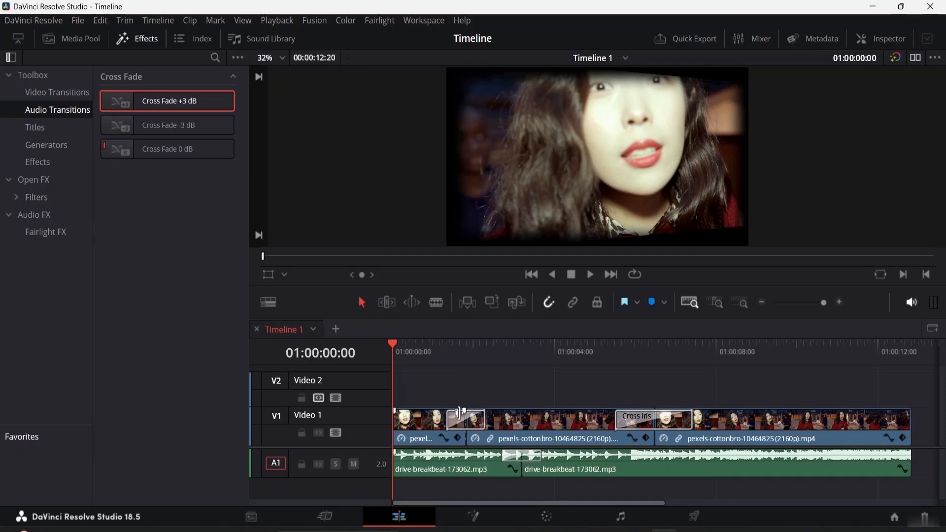
left_click(527, 465)
left_click(518, 465)
left_click(512, 457)
left_click(884, 38)
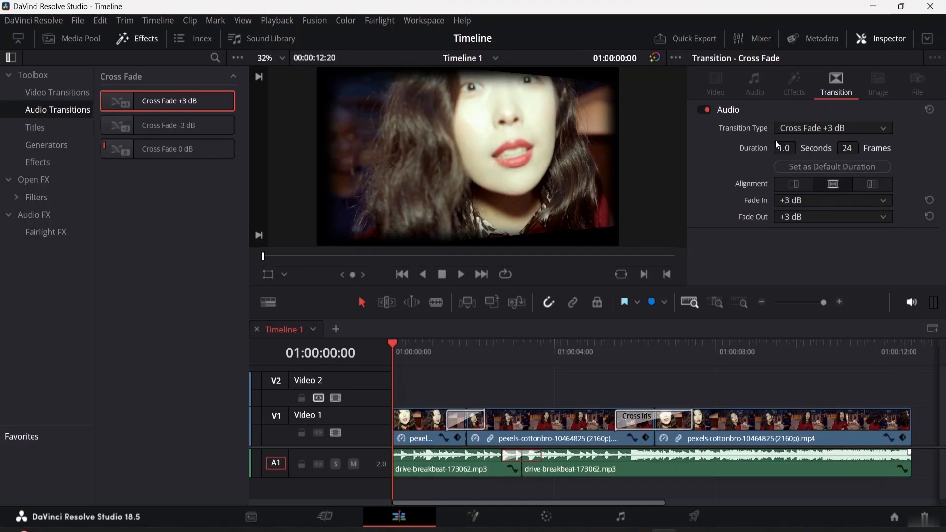
left_click(885, 127)
left_click(883, 127)
- Play the timeline from 01:00:01:20 through the cross fade between the two drive-breakbeat clips
left_click_drag(393, 341, 472, 356)
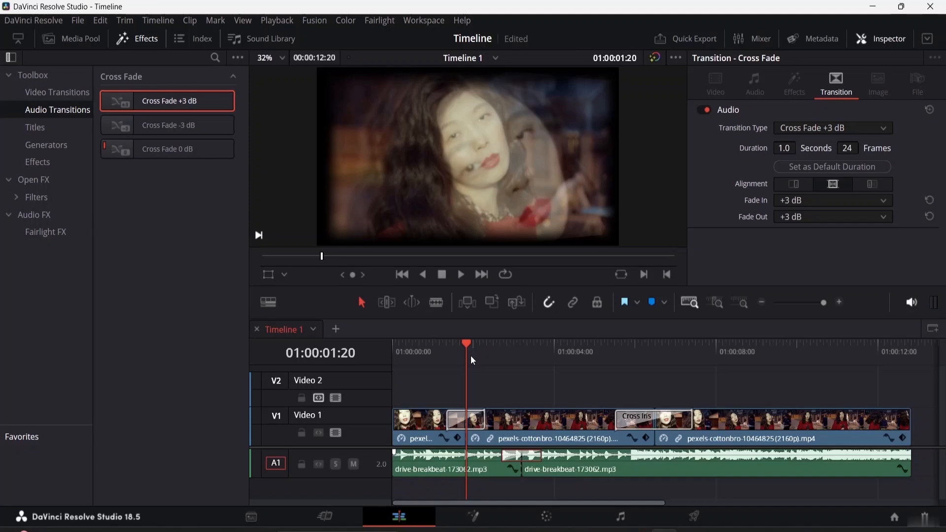
key("space")
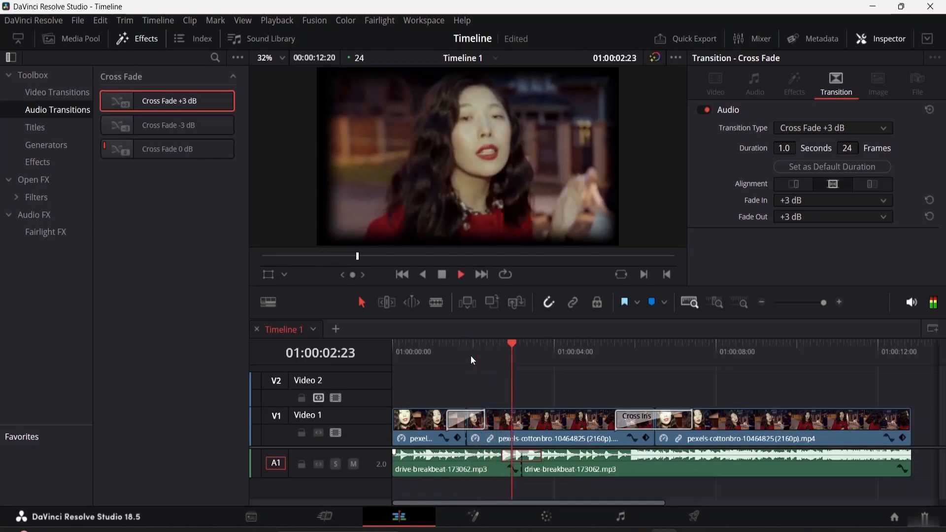
key("space")
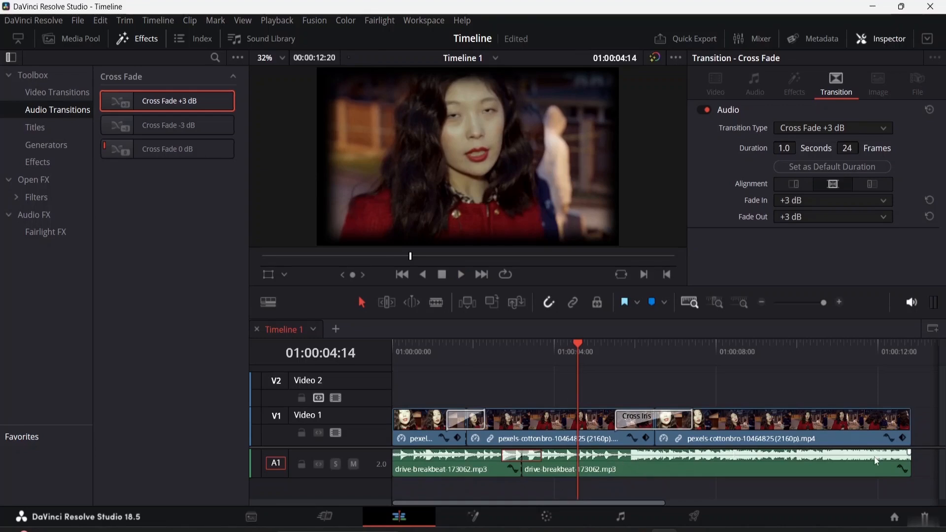
- Add inside-you-162760.mp3 to track A1 directly after the second drive-breakbeat clip
key("ctrl+minus")
key("ctrl+minus")
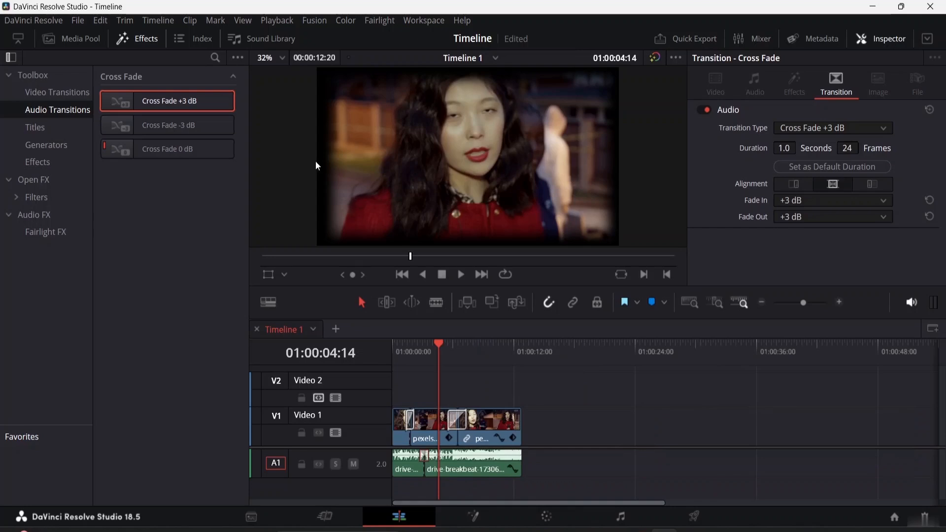
left_click(71, 39)
left_click_drag(194, 159, 525, 449)
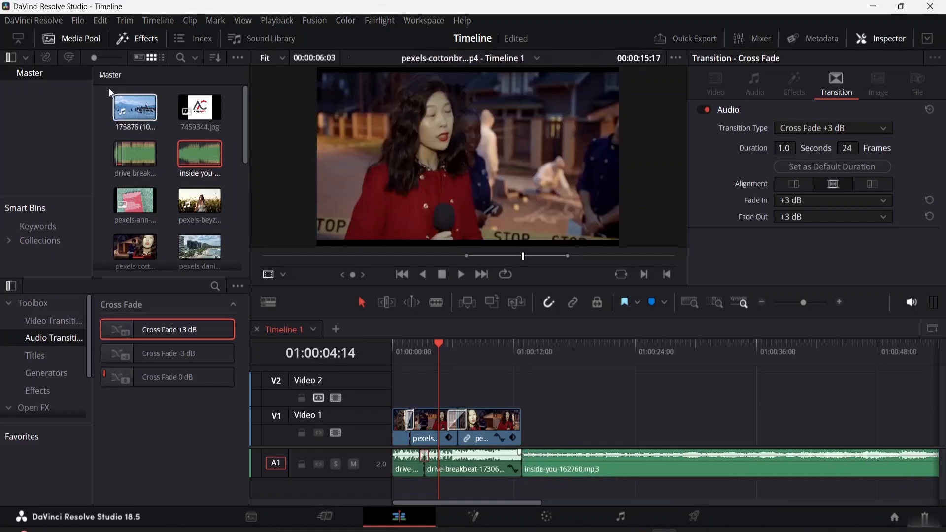
- Place a Cross Fade 0 dB transition at the start of the inside-you-162760.mp3 clip
left_click(90, 45)
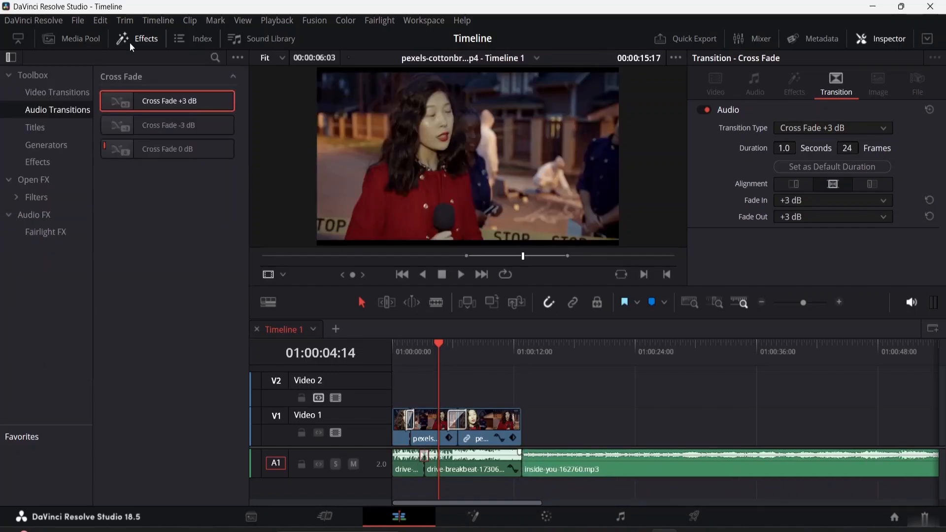
left_click(167, 150)
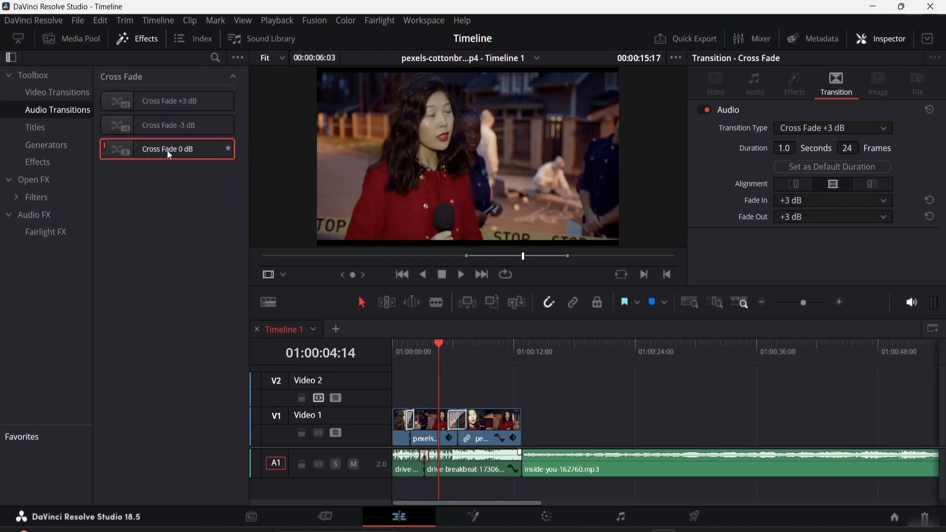
left_click_drag(155, 149, 527, 463)
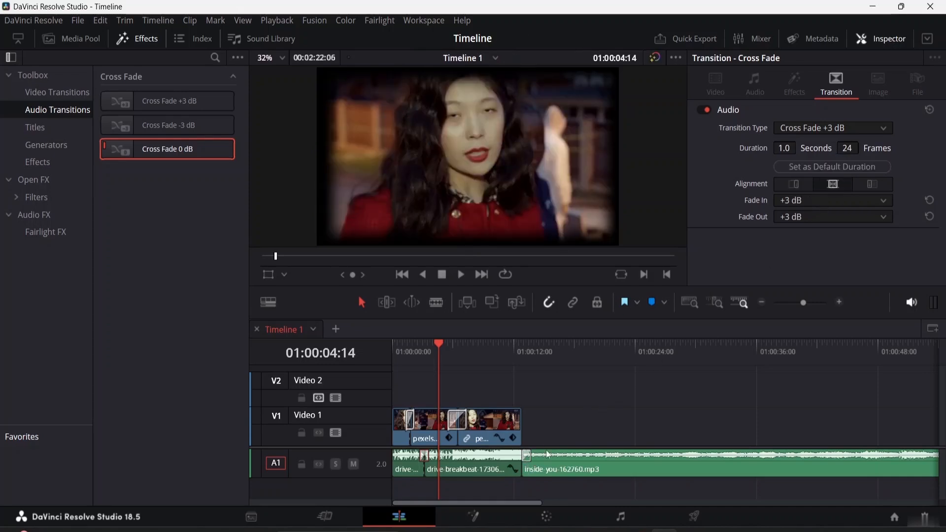
- Check the transition settings of the inside-you-162760.mp3 clip and play across its start from 01:00:11:00
left_click(490, 469)
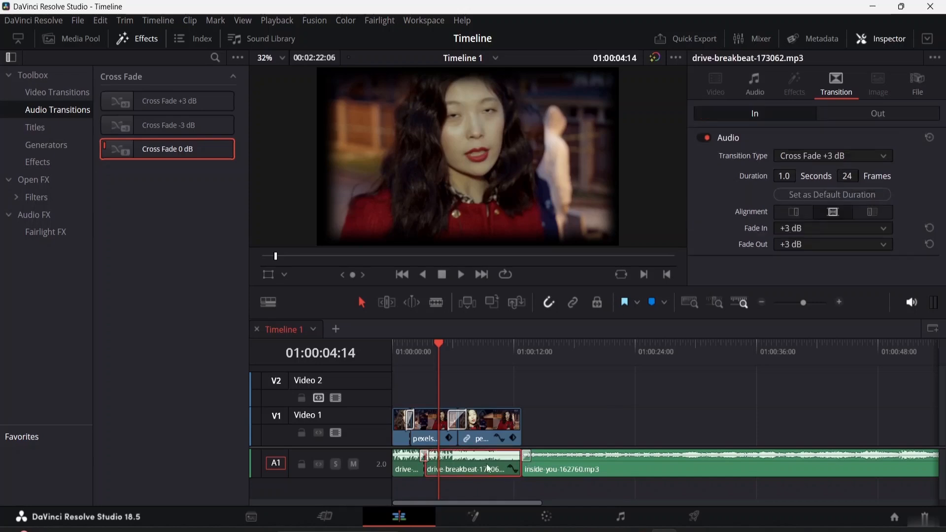
left_click(528, 457)
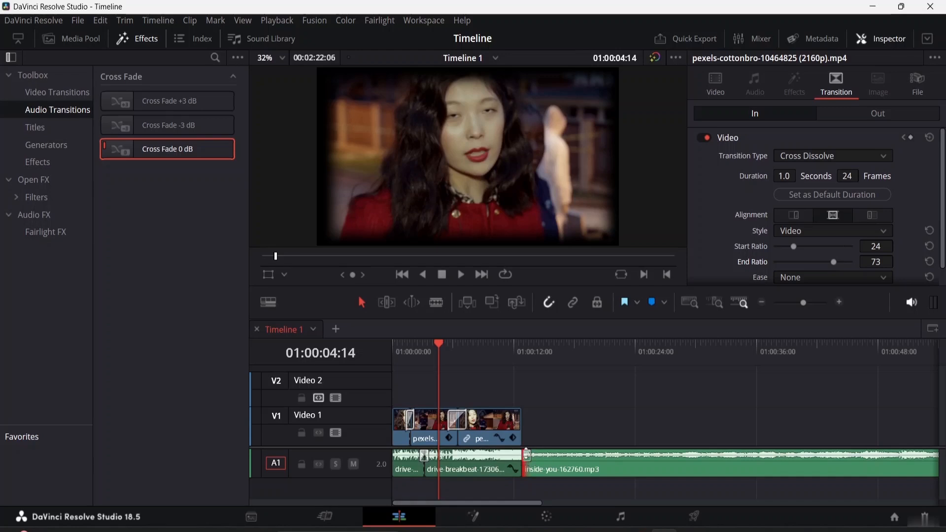
left_click(504, 343)
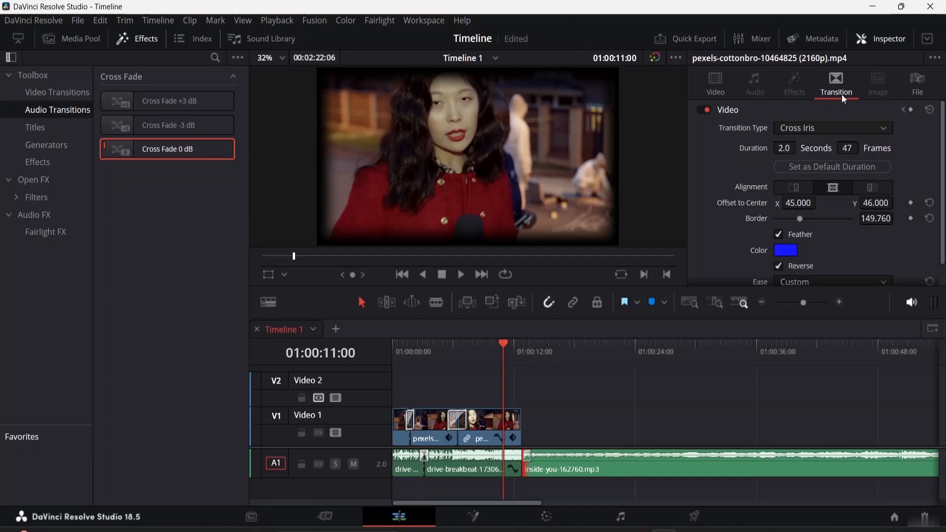
scroll(824, 183, "down", 1)
scroll(813, 188, "up", 1)
left_click(527, 454)
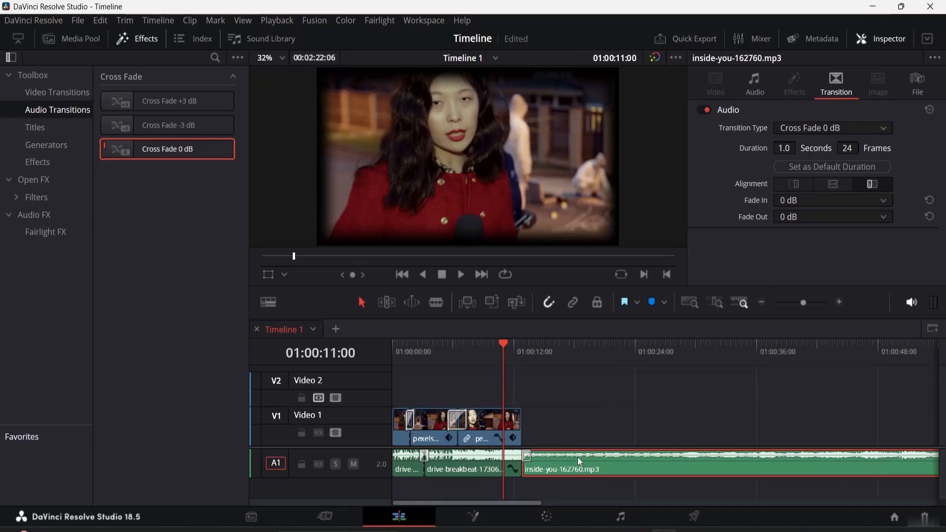
key("space")
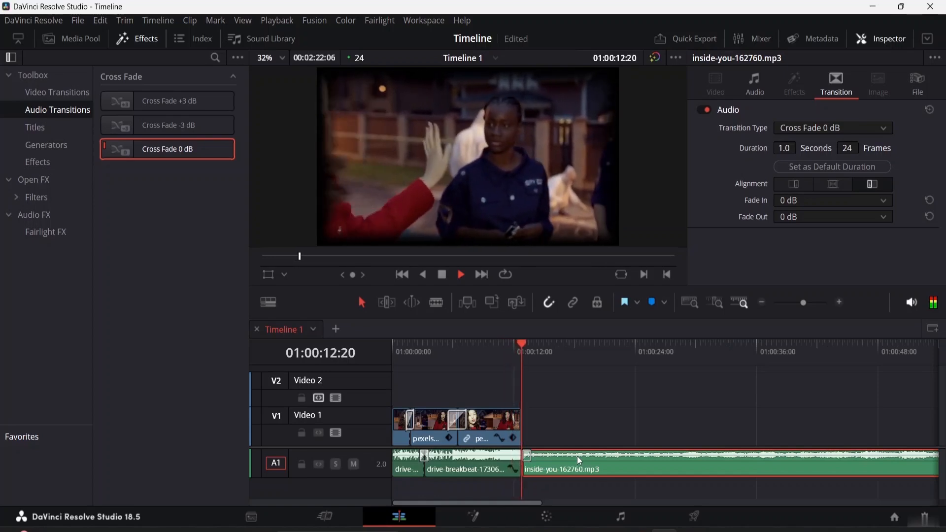
key("space")
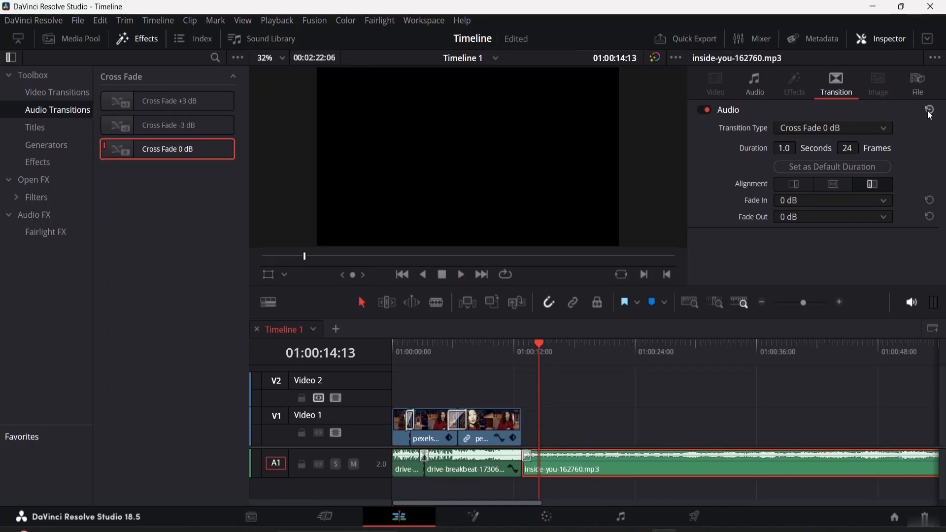
- Disable the Cross Fade 0 dB transition and delete the inside-you-162760.mp3 clip from track A1
left_click(704, 110)
left_click(529, 457)
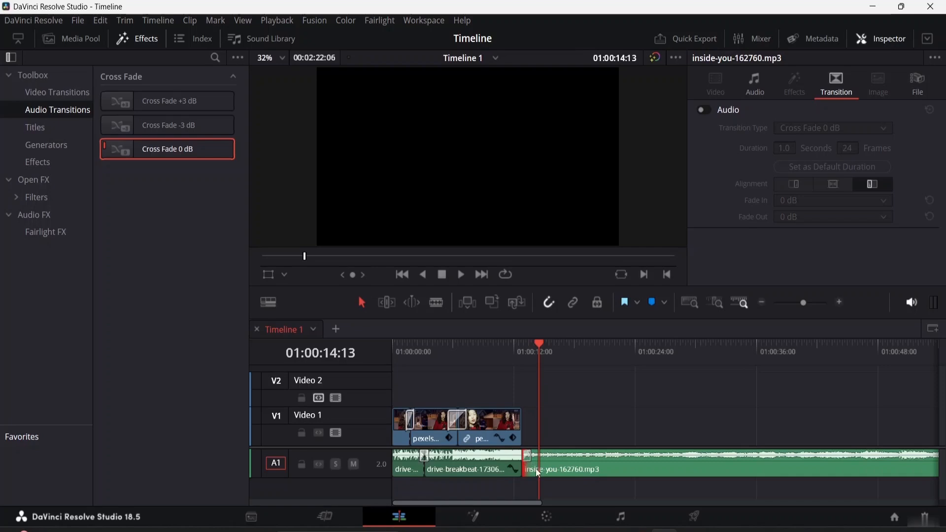
left_click(527, 458)
left_click(528, 456)
key("q")
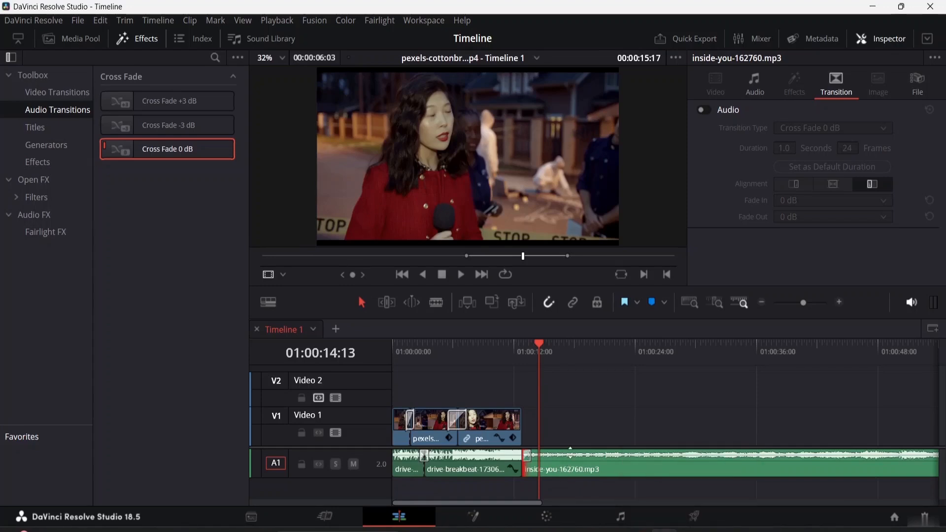
key("q")
left_click(598, 470)
key("Delete")
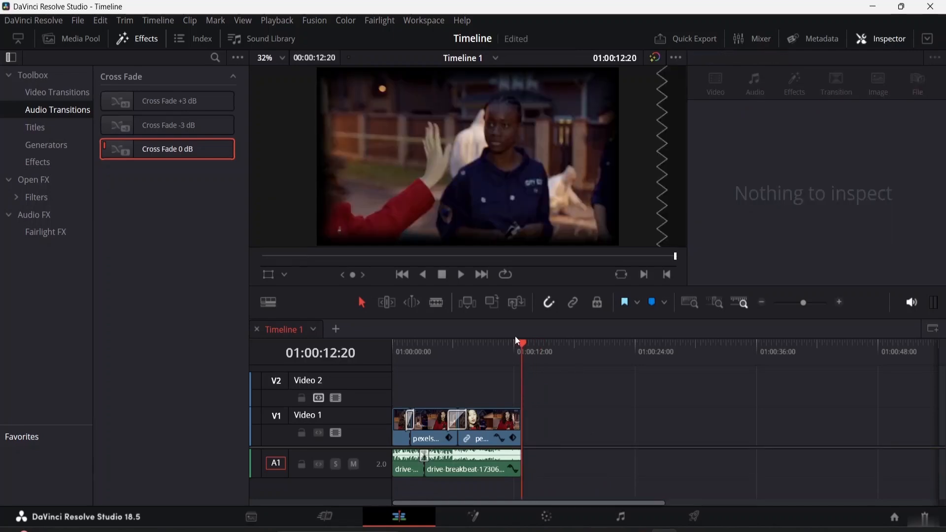
- Return the playhead to 01:00:00:00 and list the Toolbox video effects with the Inspector hidden
left_click_drag(521, 338, 398, 350)
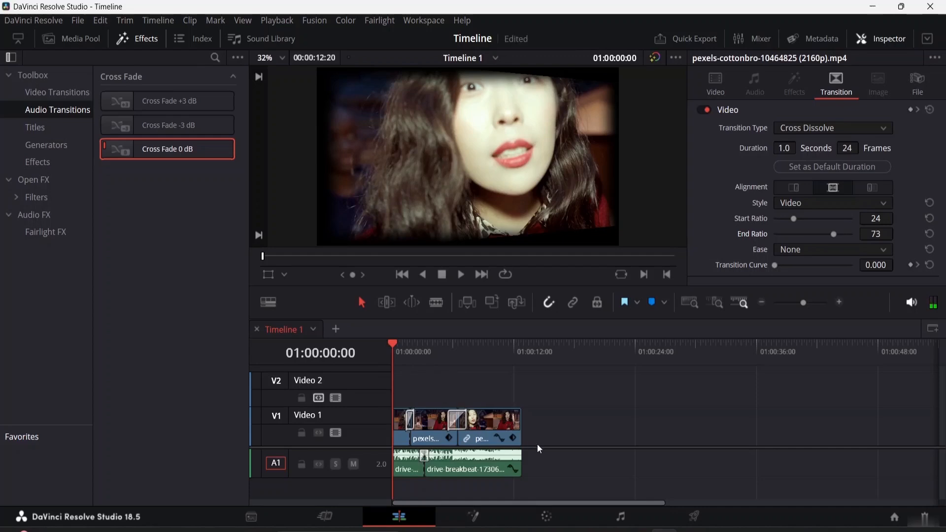
left_click(51, 167)
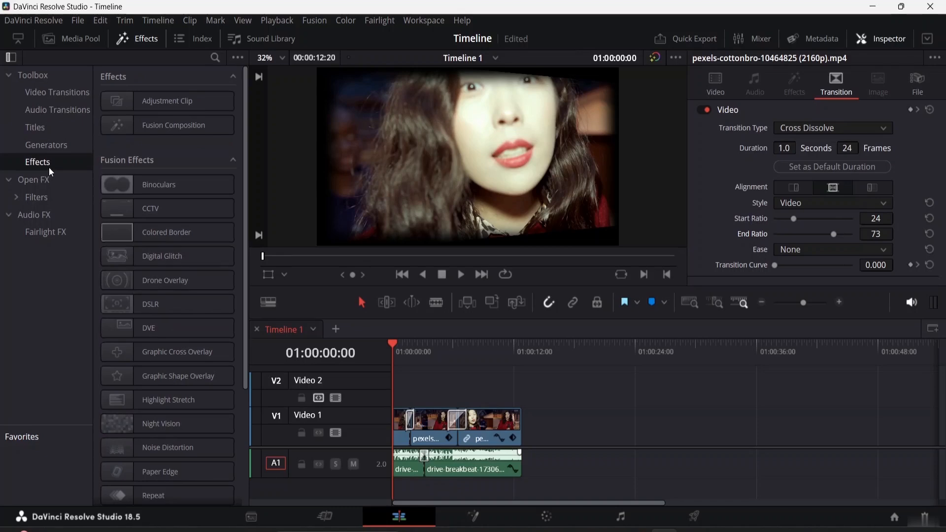
left_click(881, 40)
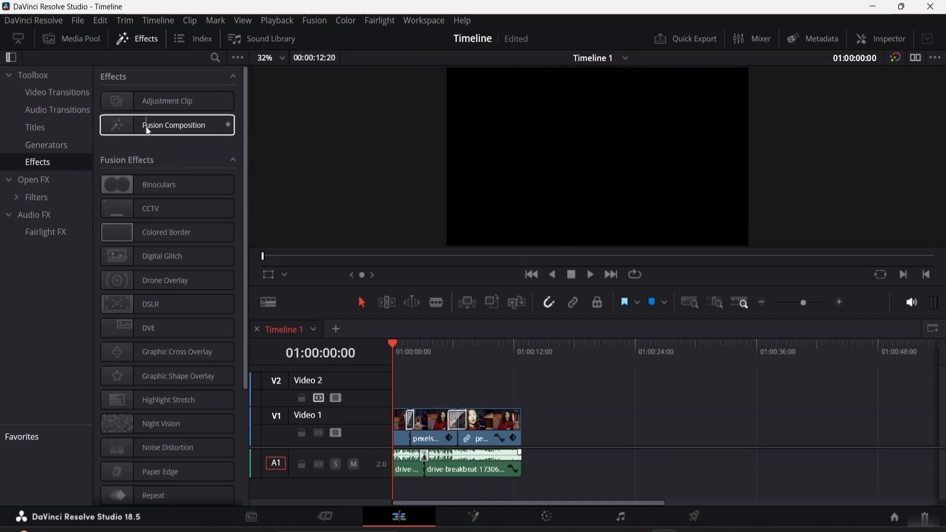
- Apply the DSLR Fusion effect to the first clip on Video 1
left_click(110, 186)
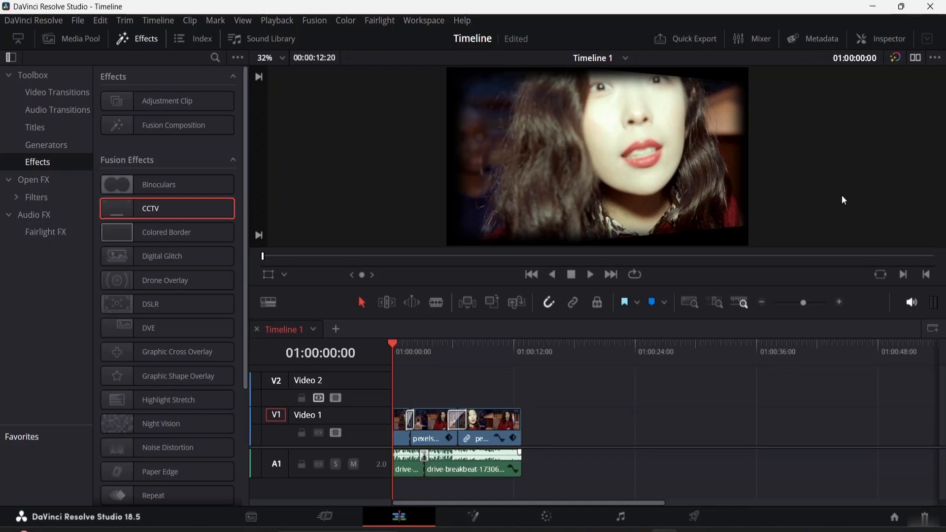
left_click(690, 302)
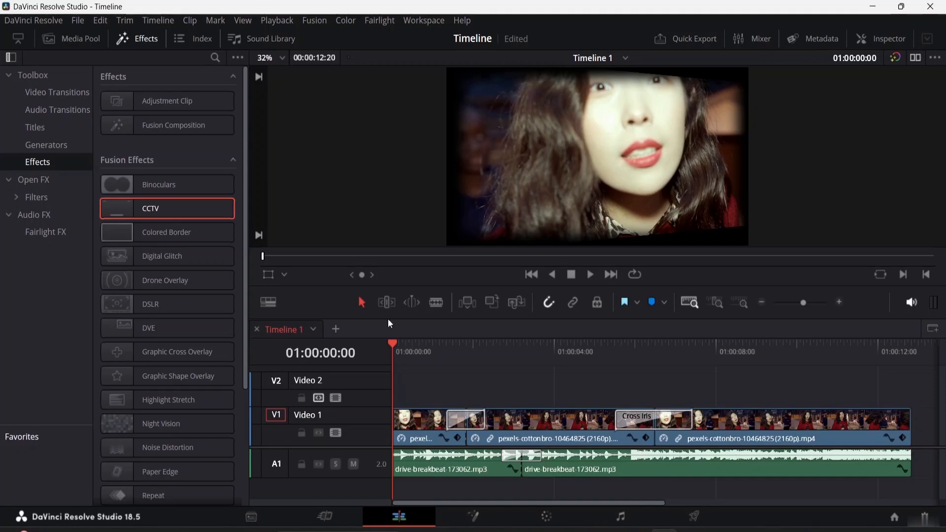
left_click(150, 234)
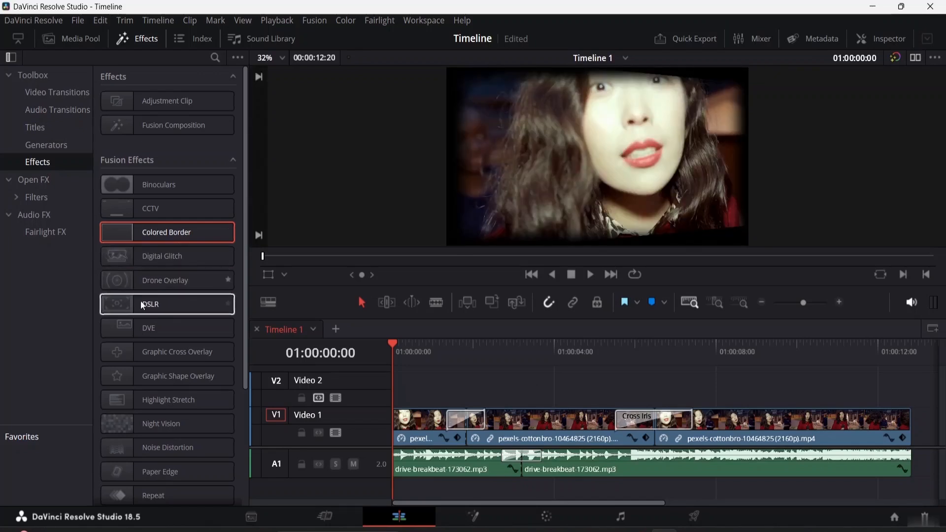
double_click(167, 308)
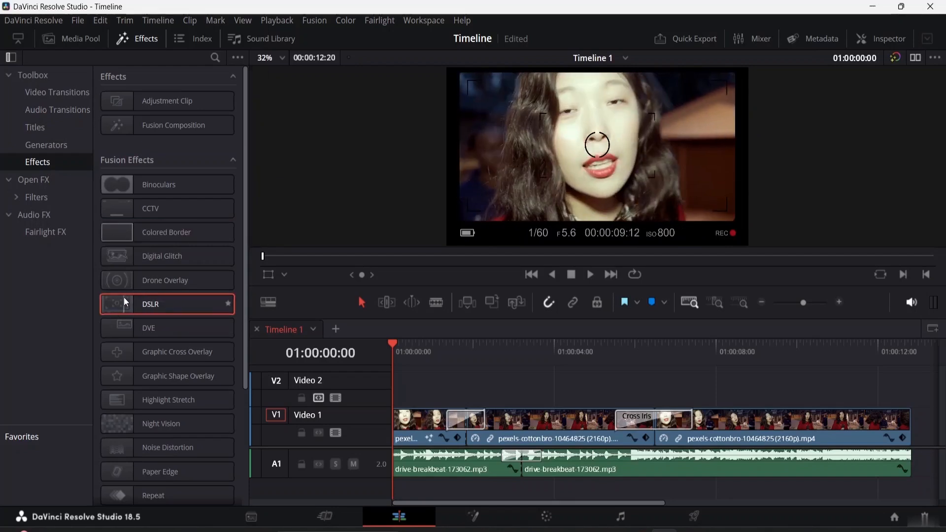
scroll(166, 250, "down", 5)
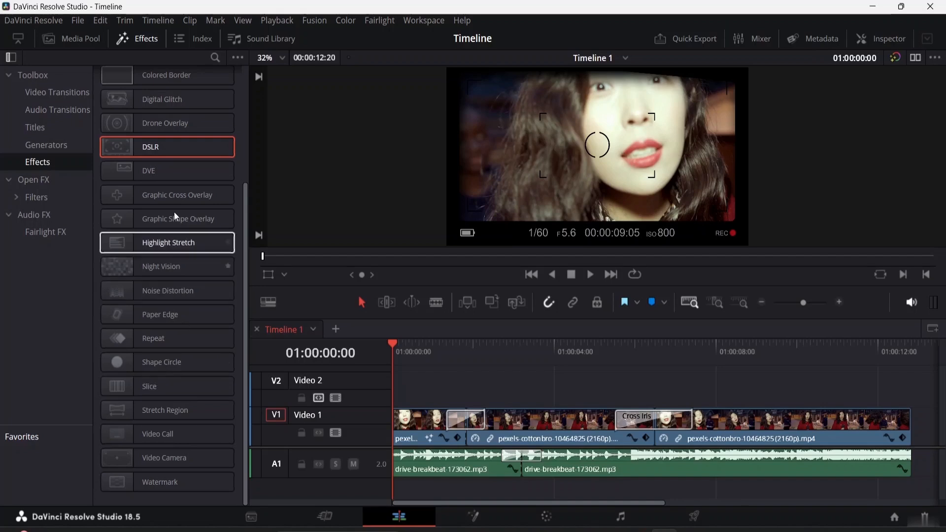
scroll(173, 186, "up", 5)
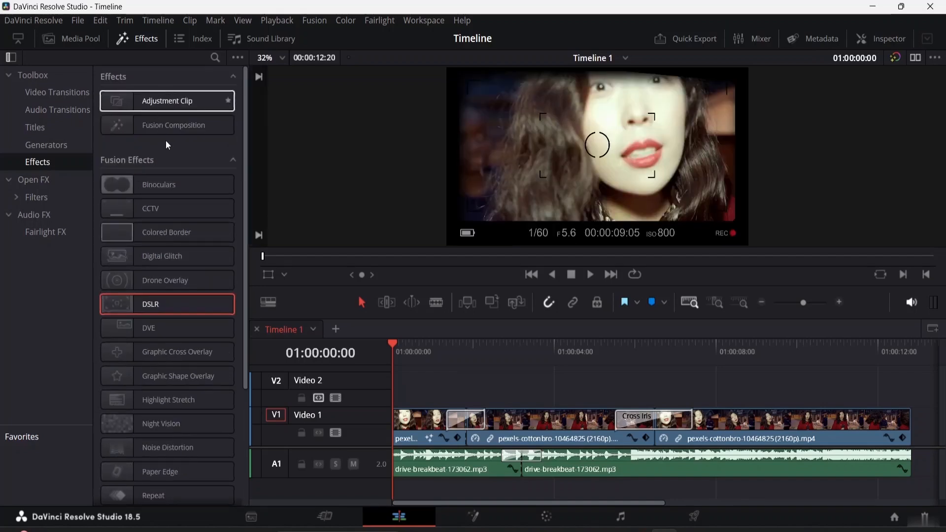
scroll(168, 204, "down", 5)
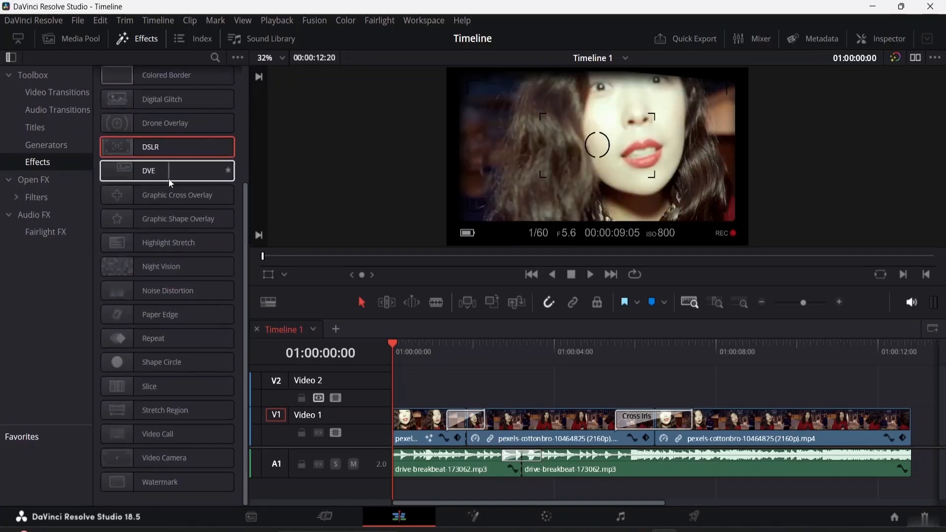
scroll(168, 178, "up", 5)
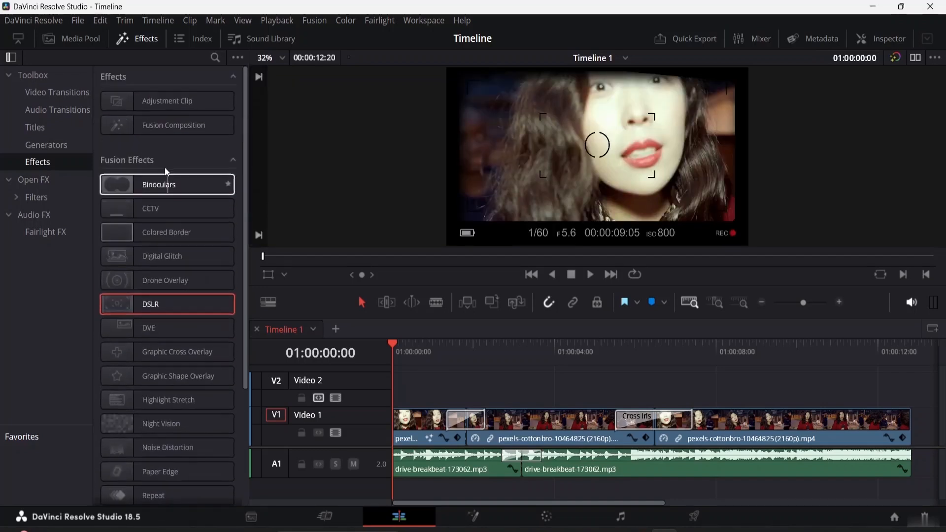
- Browse the Open FX filters and return to the Toolbox list of Fusion effects
left_click(233, 159)
left_click(41, 183)
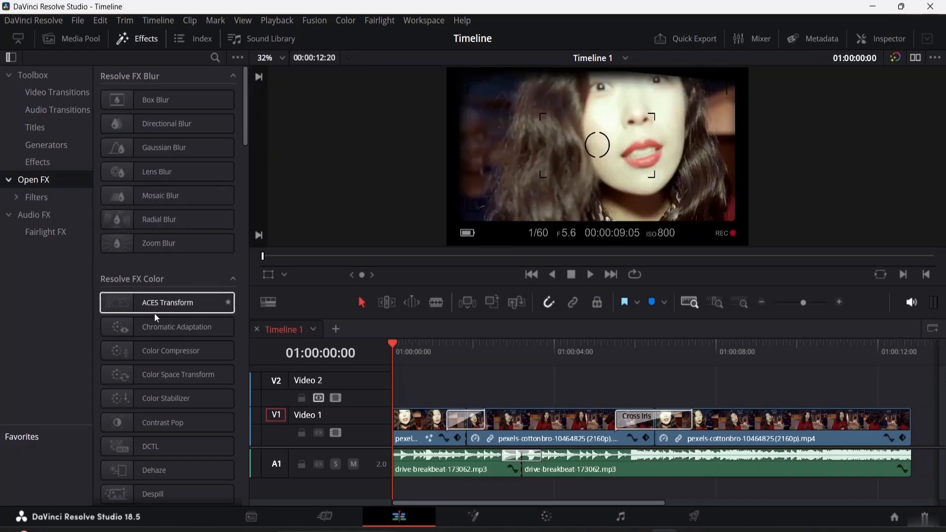
scroll(154, 313, "down", 10)
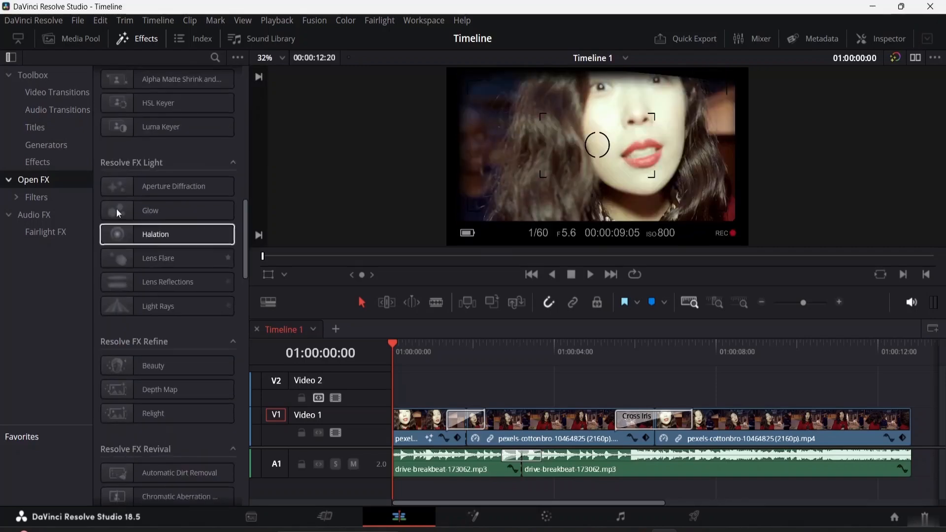
scroll(131, 209, "up", 4)
left_click(48, 162)
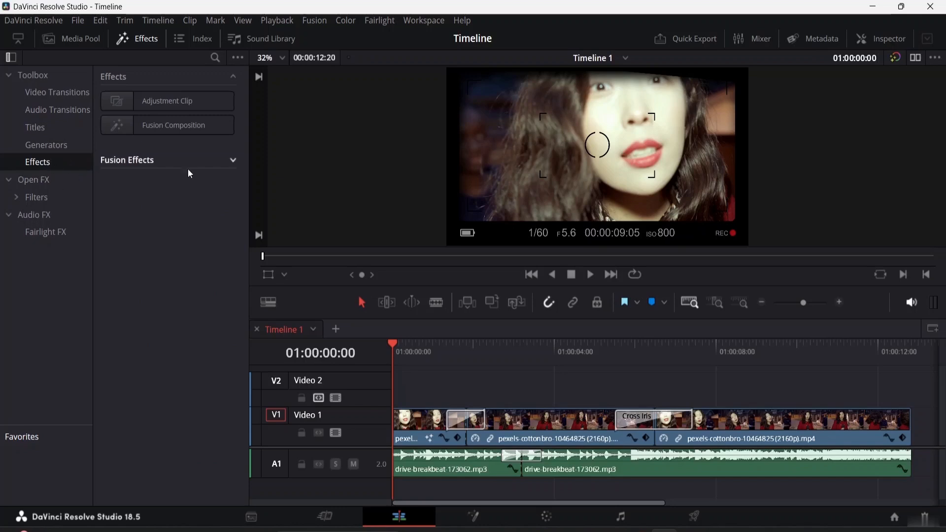
left_click(228, 162)
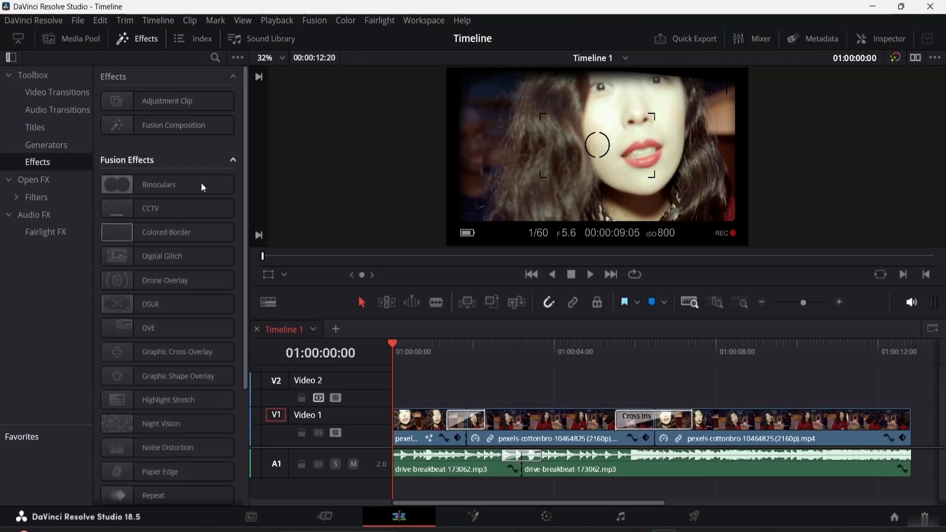
- Drop the DSLR Fusion effect onto the first clip on Video 1 again and select that clip
left_click(119, 300)
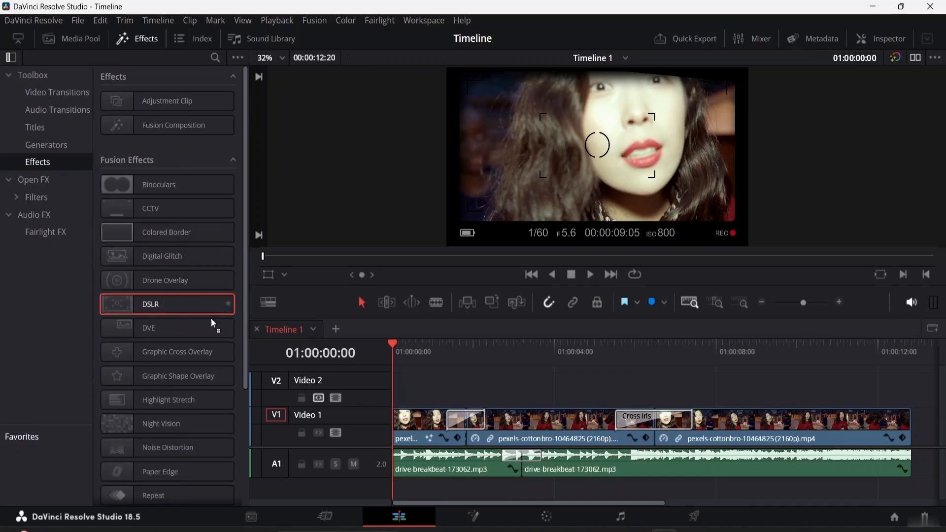
left_click_drag(393, 406, 430, 424)
left_click(430, 440)
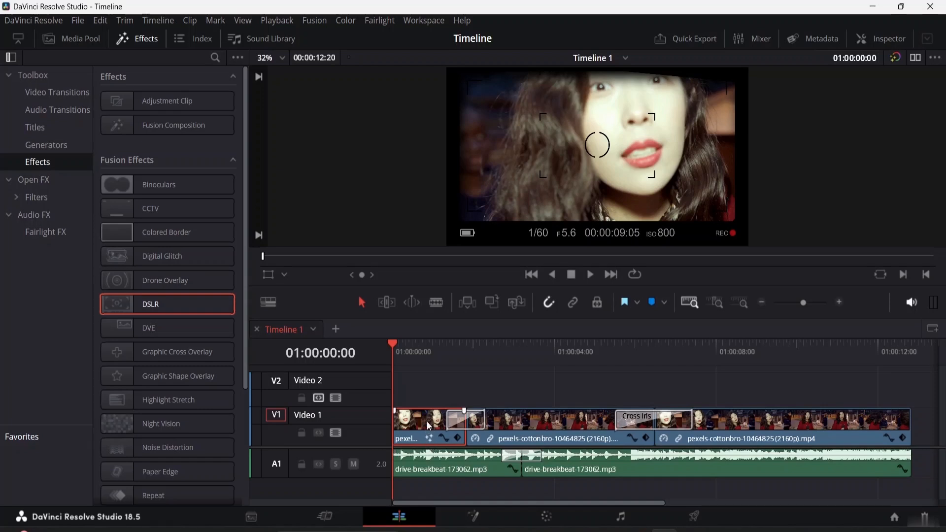
double_click(430, 425)
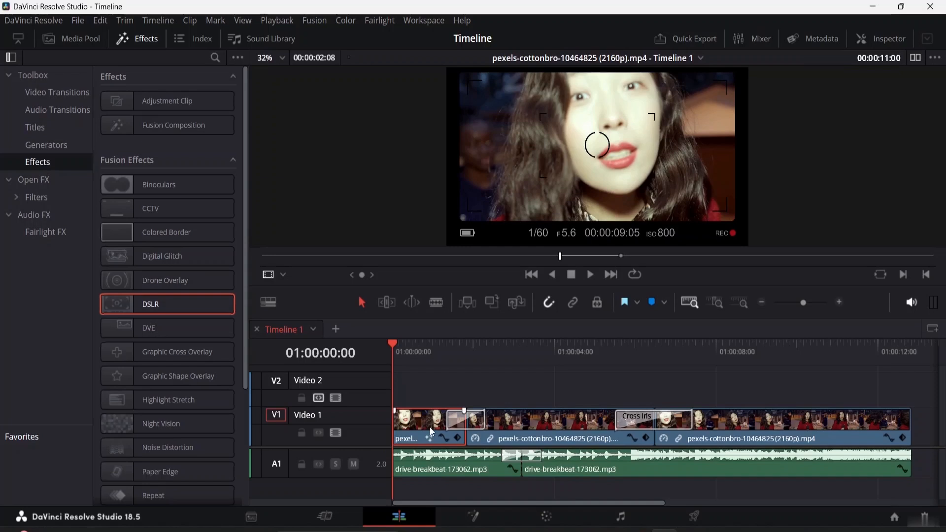
- Show the selected clip's DSLR effect controls in the Inspector and look through them
left_click(889, 43)
left_click(803, 82)
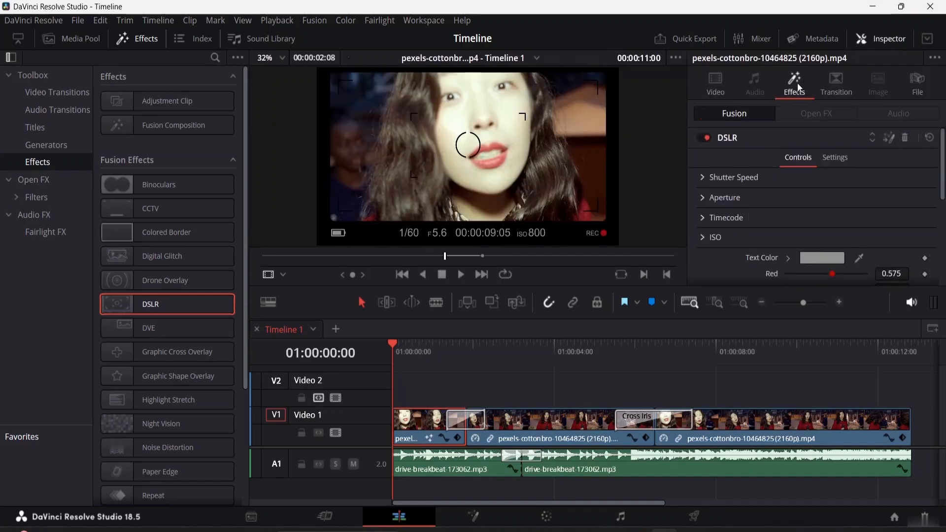
scroll(740, 171, "down", 3)
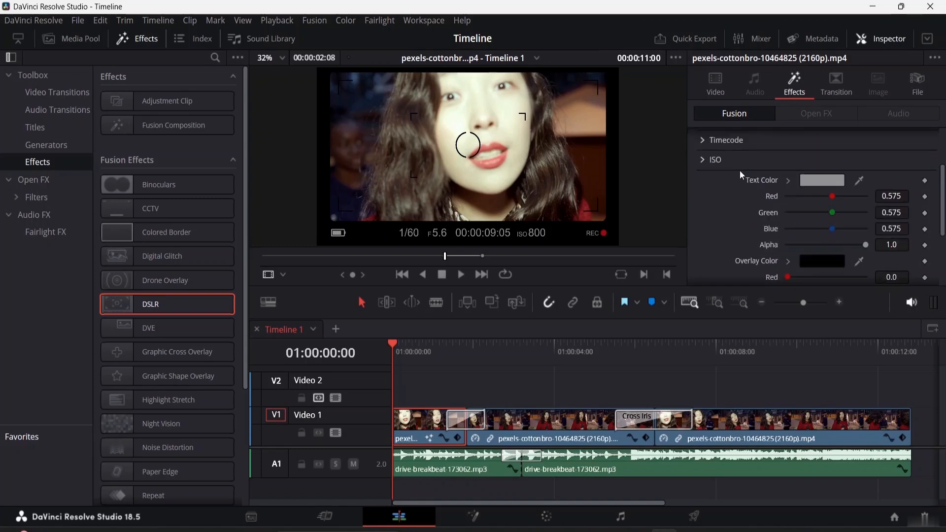
scroll(745, 173, "up", 3)
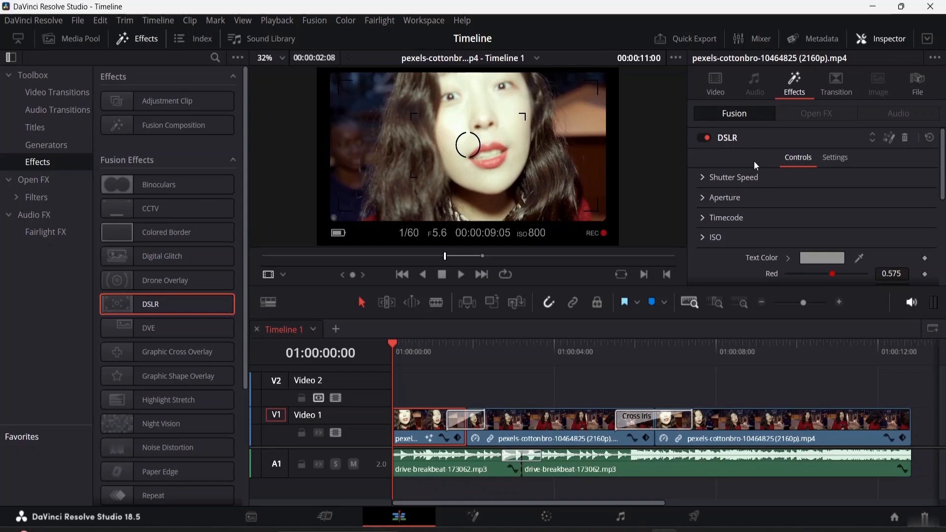
scroll(747, 162, "down", 3)
scroll(747, 162, "up", 2)
scroll(747, 160, "up", 1)
- Set the DSLR effect's text color to dark red, #920002
scroll(783, 207, "down", 1)
left_click(817, 223)
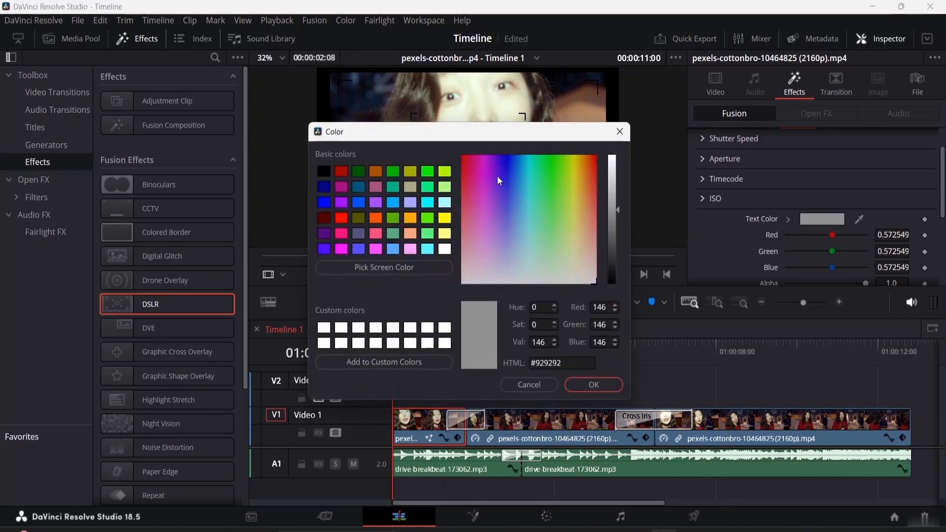
left_click_drag(498, 176, 455, 152)
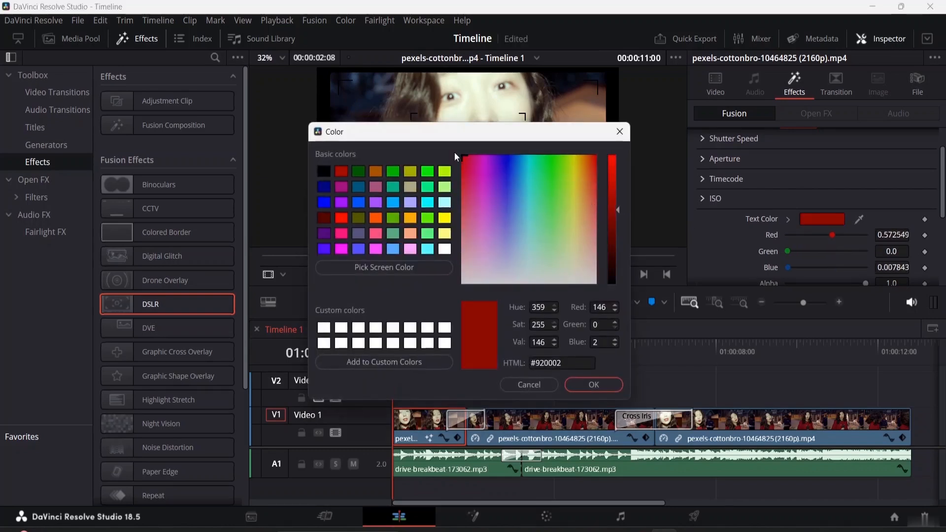
left_click(592, 384)
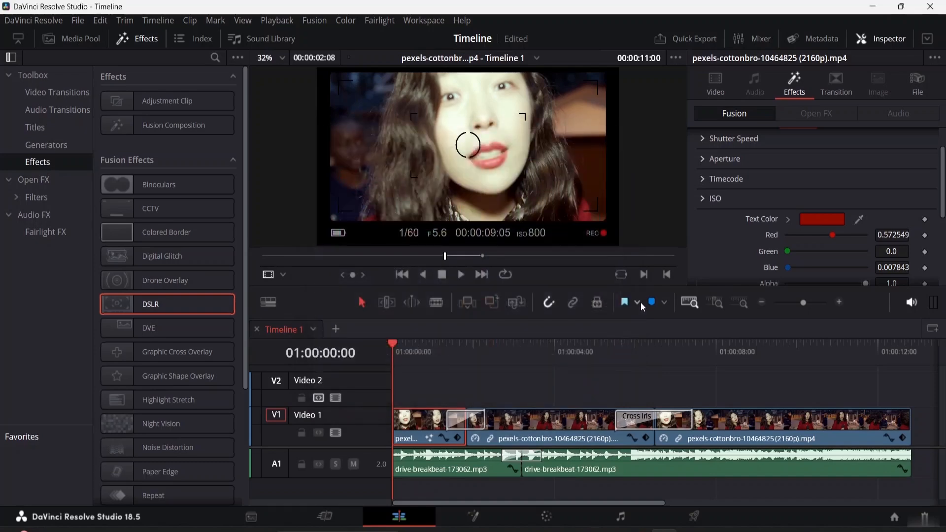
- Set the DSLR effect's shutter speed text to 1/200 and collapse that section
scroll(734, 245, "down", 3)
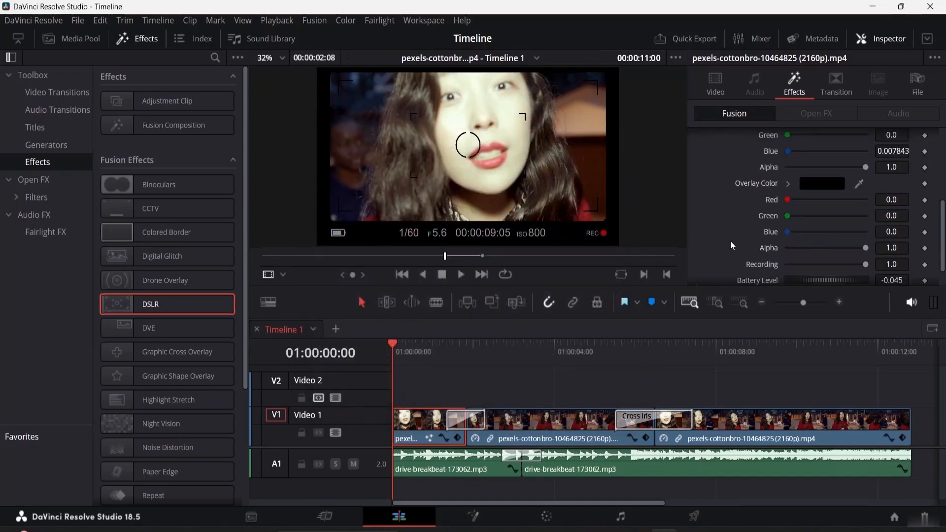
scroll(731, 242, "up", 3)
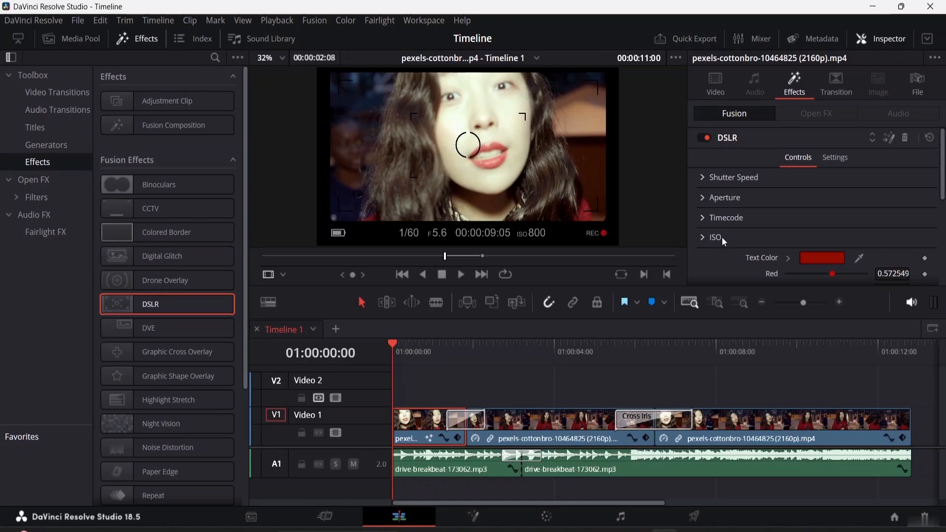
left_click(708, 180)
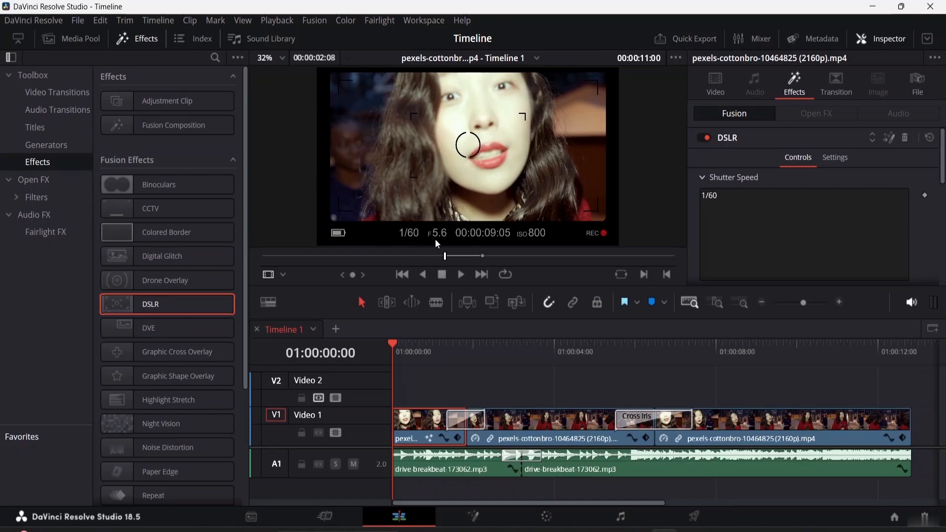
left_click(723, 200)
key("BackSpace")
key("BackSpace")
type("200")
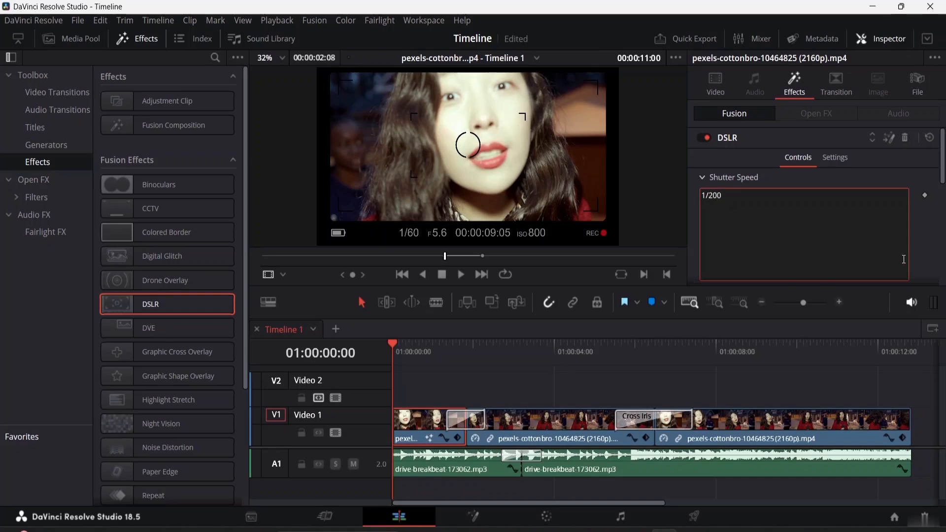
left_click(937, 235)
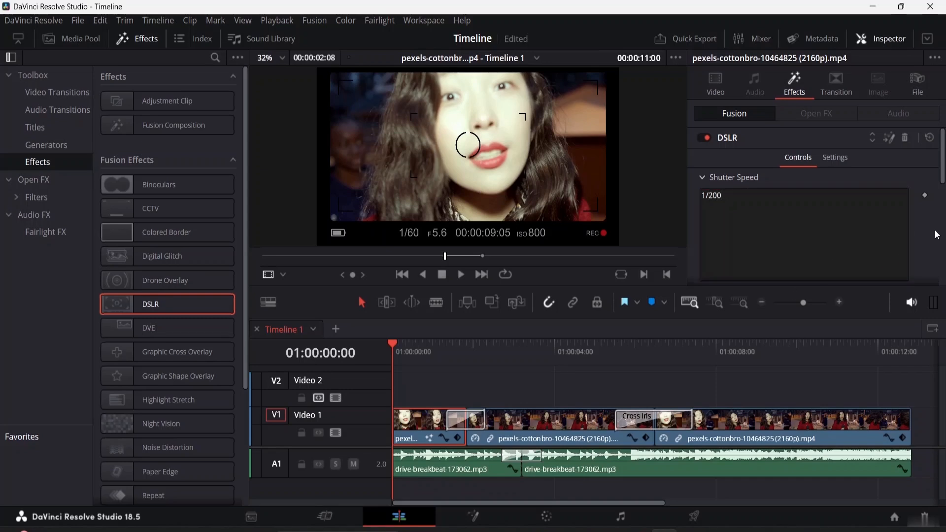
left_click(702, 178)
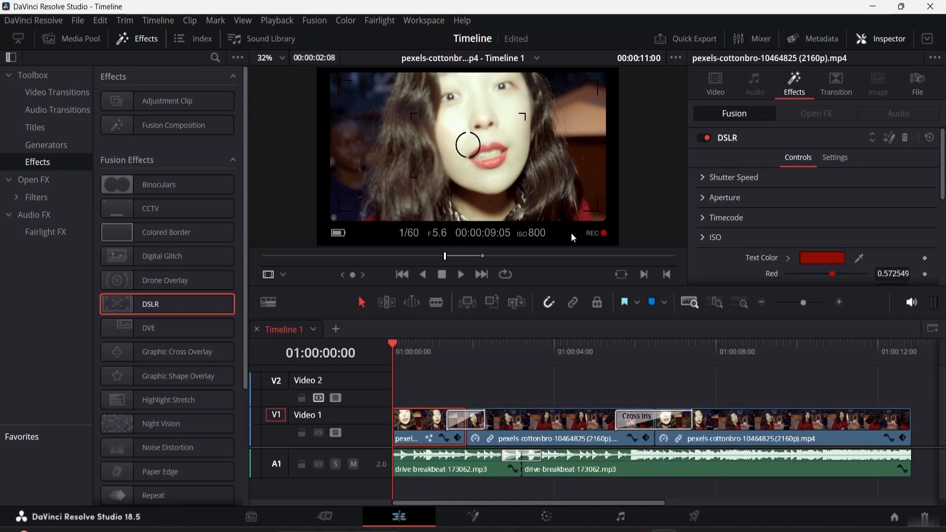
- Move the playhead to 01:00:00:07 and set the DSLR effect's aperture text to 8.8
mouse_move(388, 348)
left_mouse_down()
mouse_move(424, 345)
mouse_move(404, 346)
left_mouse_up()
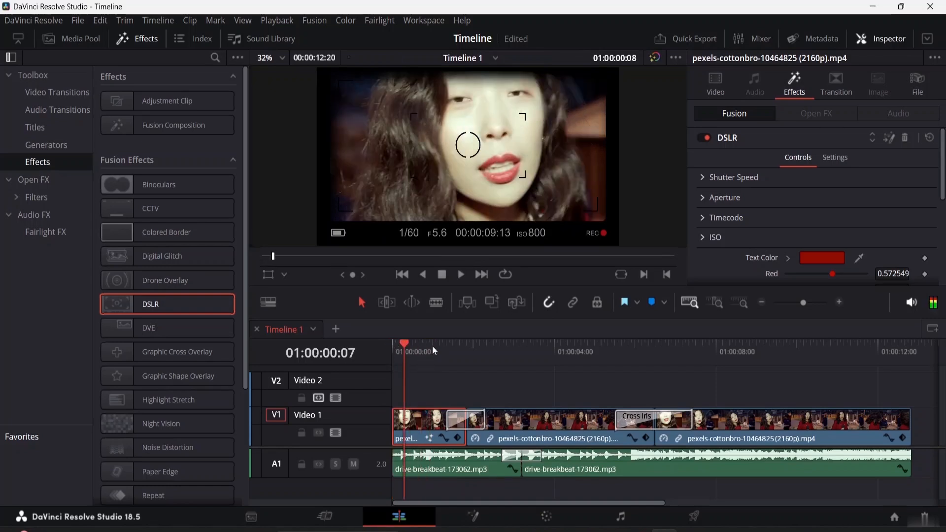
left_click(702, 197)
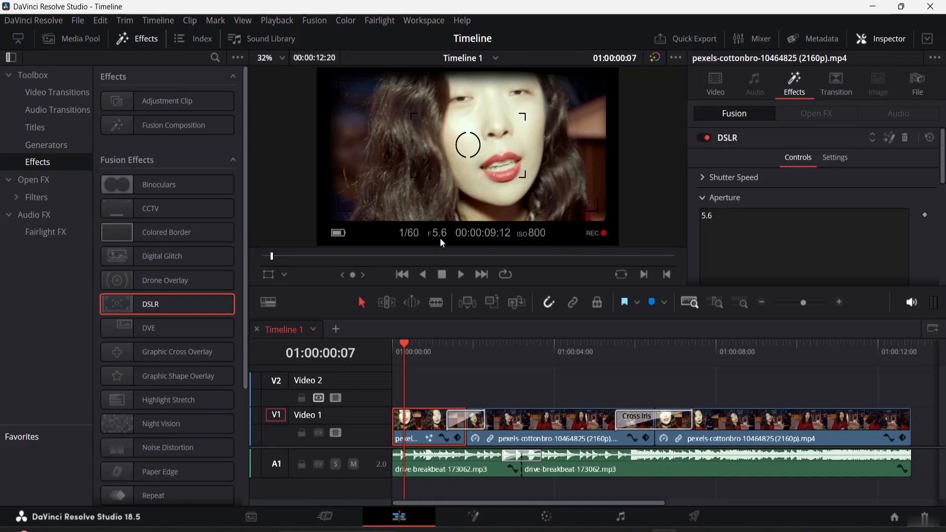
left_click(718, 217)
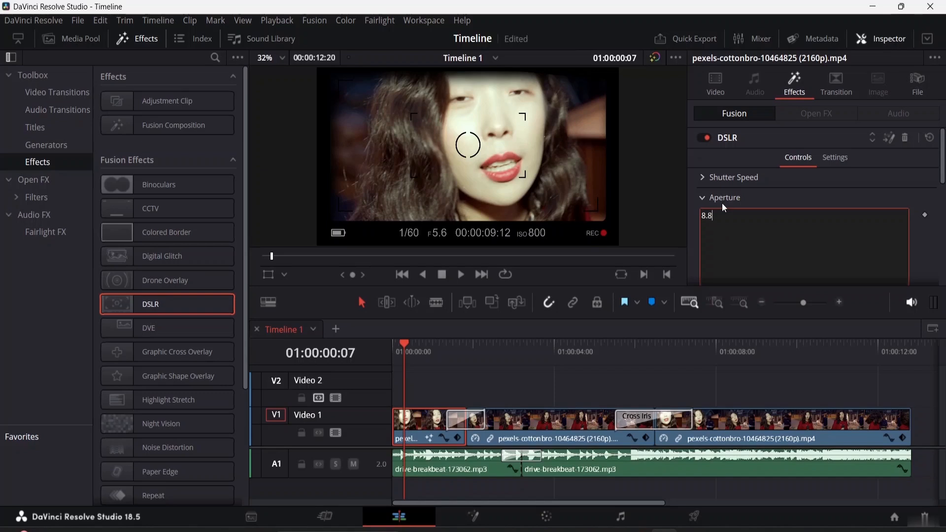
scroll(851, 203, "down", 5)
scroll(857, 200, "up", 3)
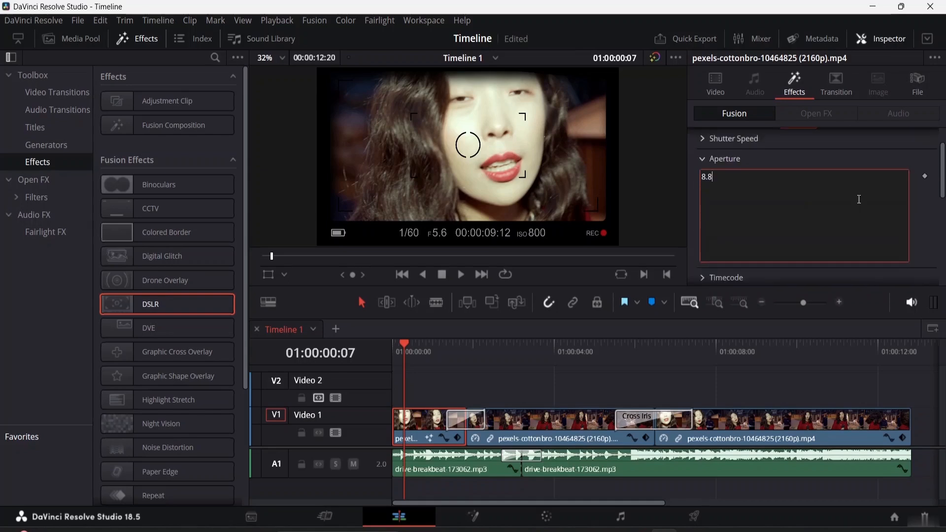
left_click(705, 159)
- Expand the DSLR effect's Timecode settings and try the Hrs display option
scroll(714, 167, "down", 2)
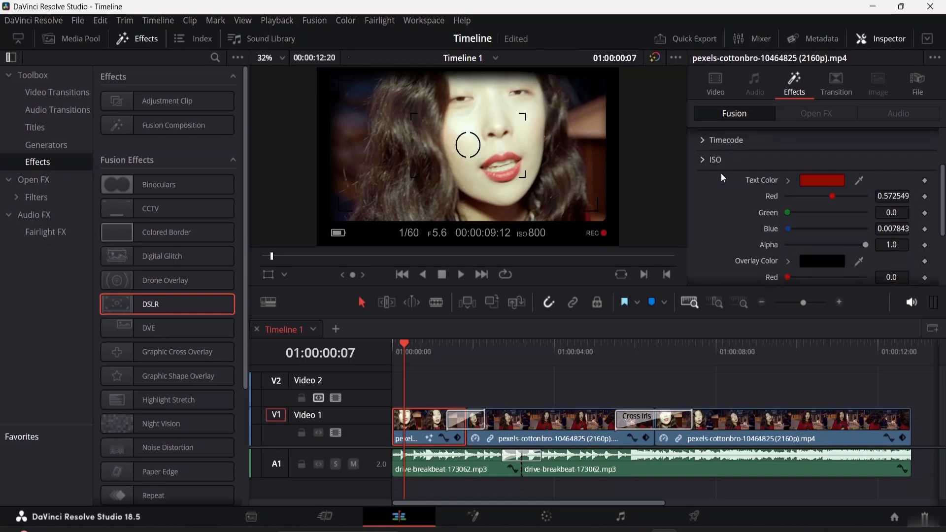
scroll(721, 173, "up", 2)
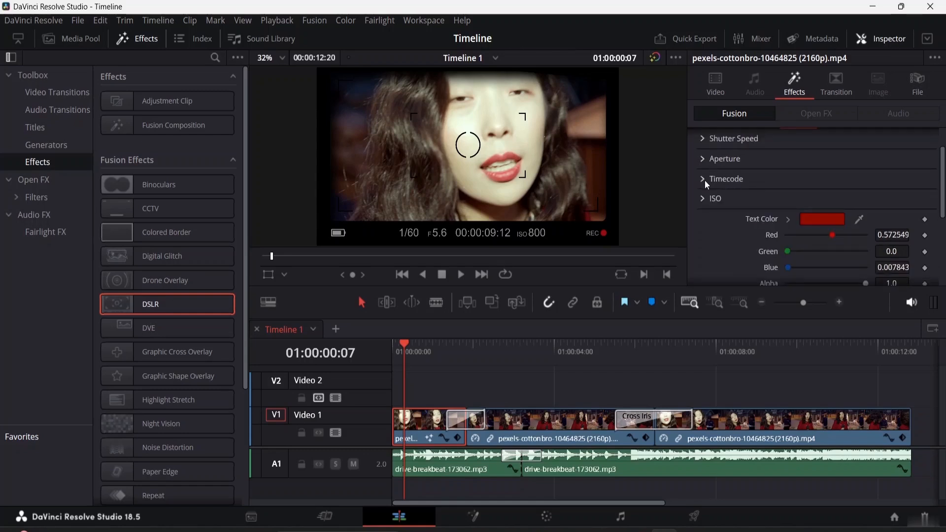
left_click(705, 180)
scroll(734, 187, "down", 2)
scroll(733, 188, "up", 2)
left_click(789, 195)
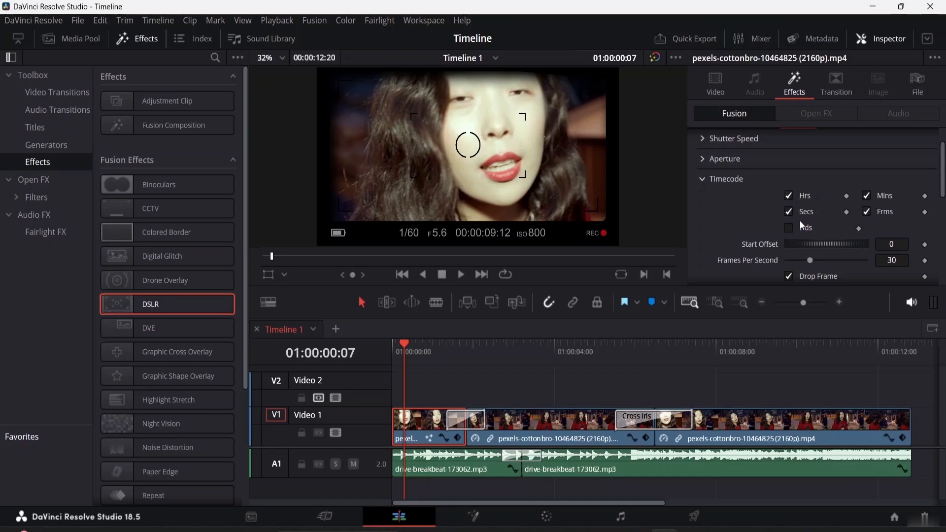
- Try the viewer at 100% (Actual Size) and set its zoom back to Fit
left_click(282, 58)
left_click(280, 72)
left_click(282, 58)
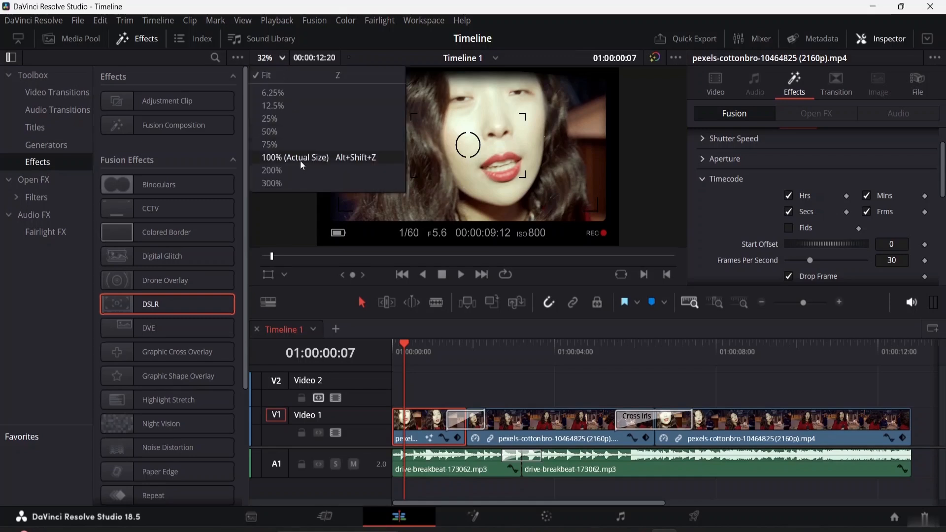
left_click(300, 161)
left_click(283, 58)
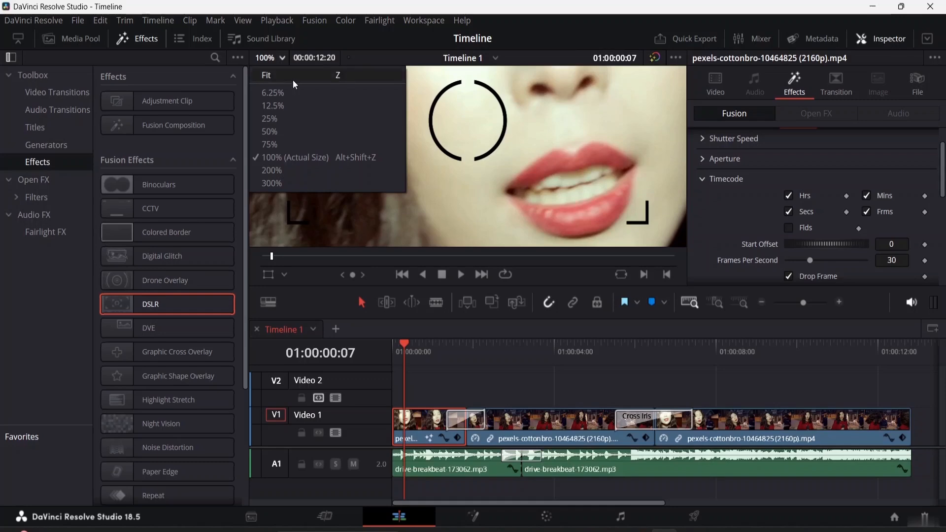
left_click(292, 80)
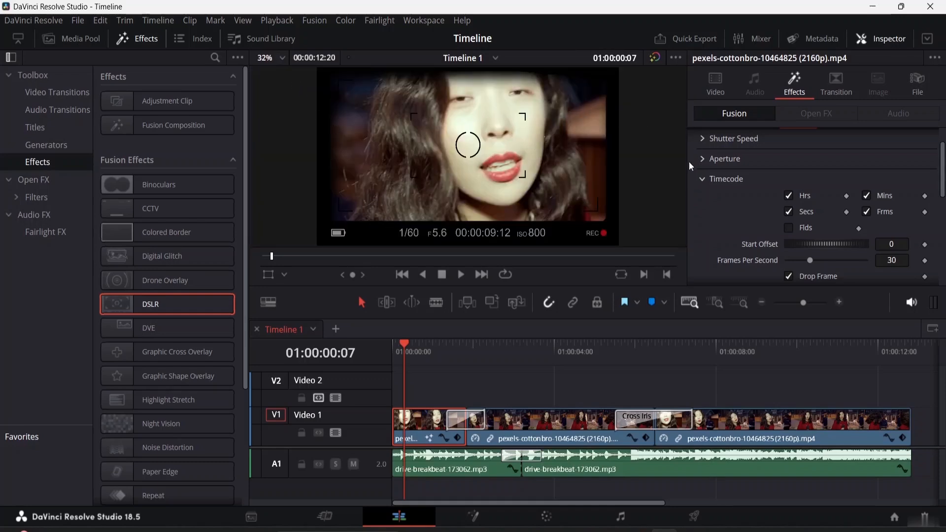
- Enlarge the viewer area slightly and set the DSLR timecode's start offset to 190 and frames per second to 55
left_click_drag(635, 284, 637, 306)
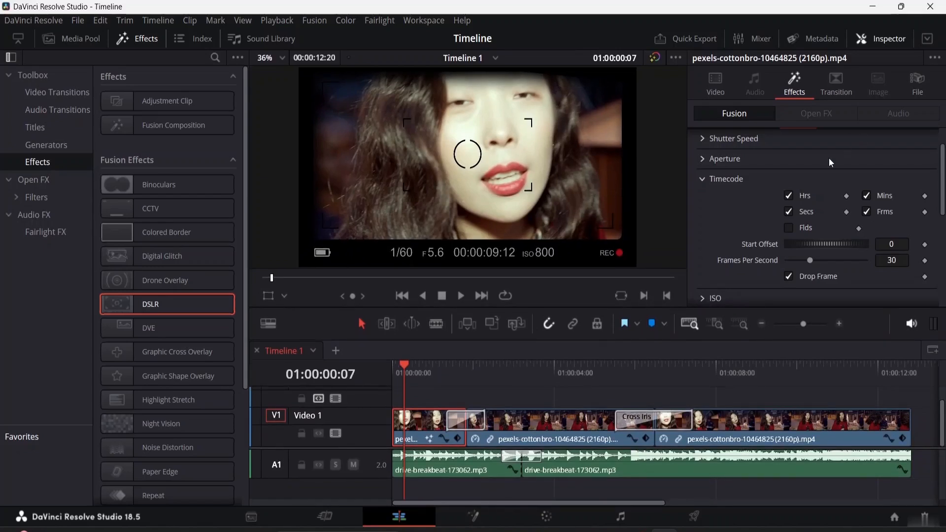
scroll(735, 188, "down", 3)
scroll(734, 176, "up", 2)
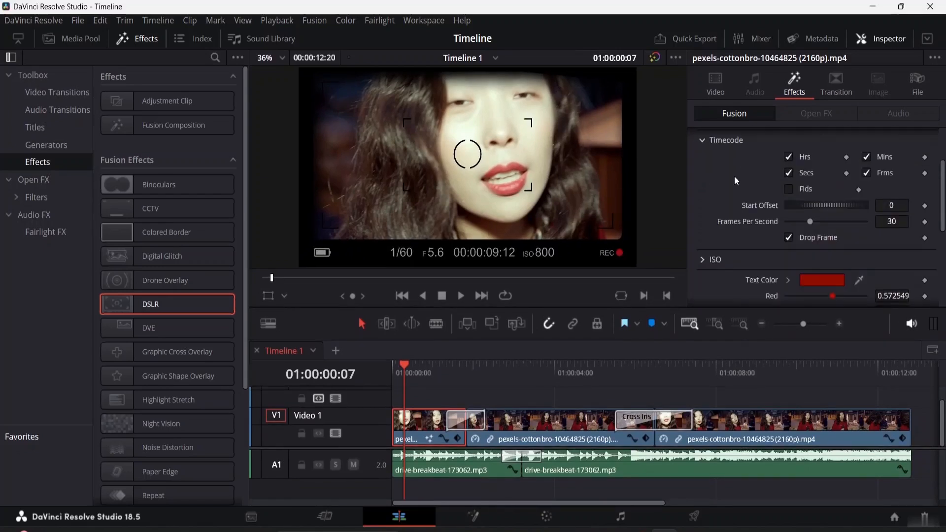
left_click_drag(823, 206, 863, 214)
left_click_drag(811, 221, 829, 221)
scroll(738, 229, "down", 3)
scroll(737, 230, "up", 2)
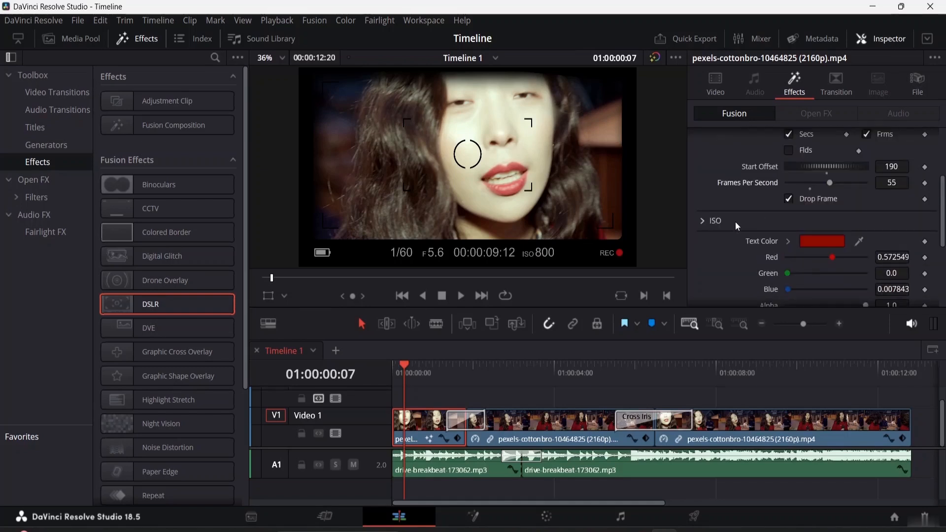
scroll(707, 220, "up", 4)
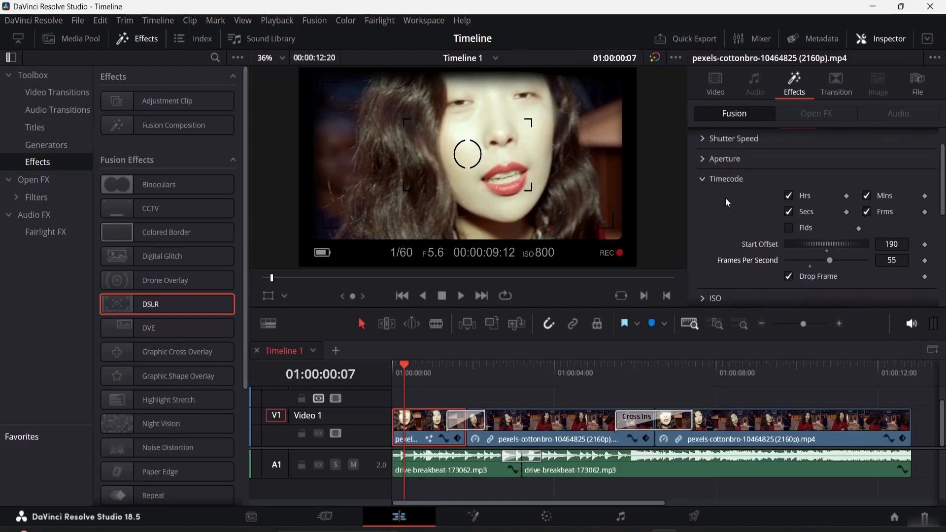
left_click(704, 180)
- Set the DSLR effect's ISO text to 1000
scroll(711, 176, "down", 3)
scroll(711, 173, "up", 4)
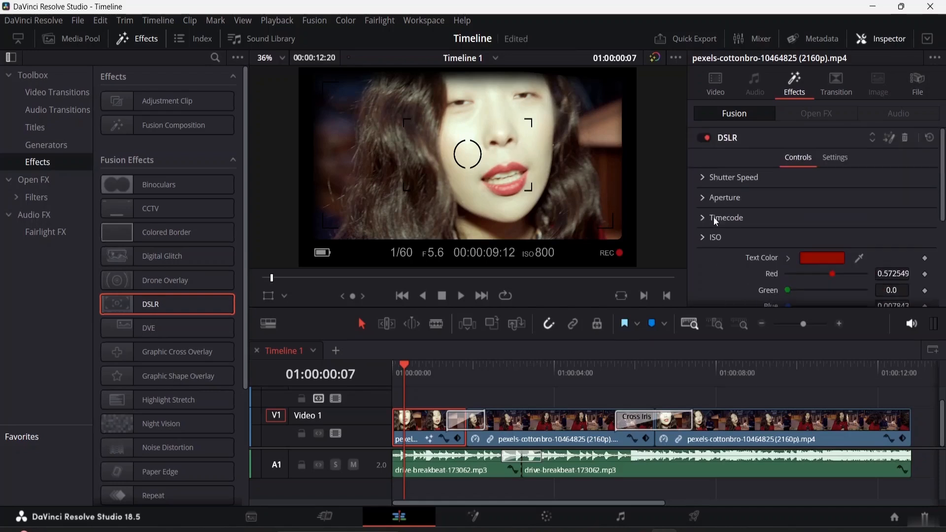
left_click(705, 238)
scroll(745, 241, "down", 8)
scroll(741, 227, "up", 4)
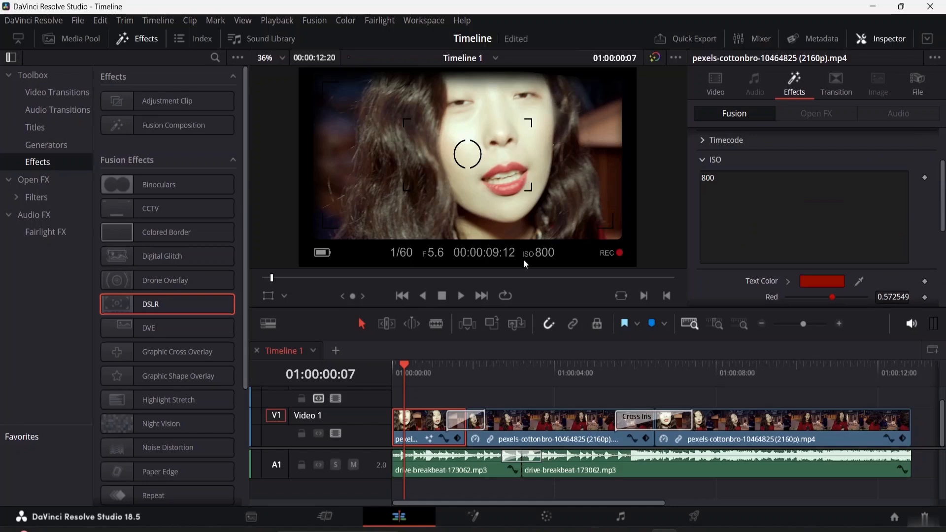
left_click(723, 174)
key("BackSpace")
key("BackSpace")
key("BackSpace")
type("1000")
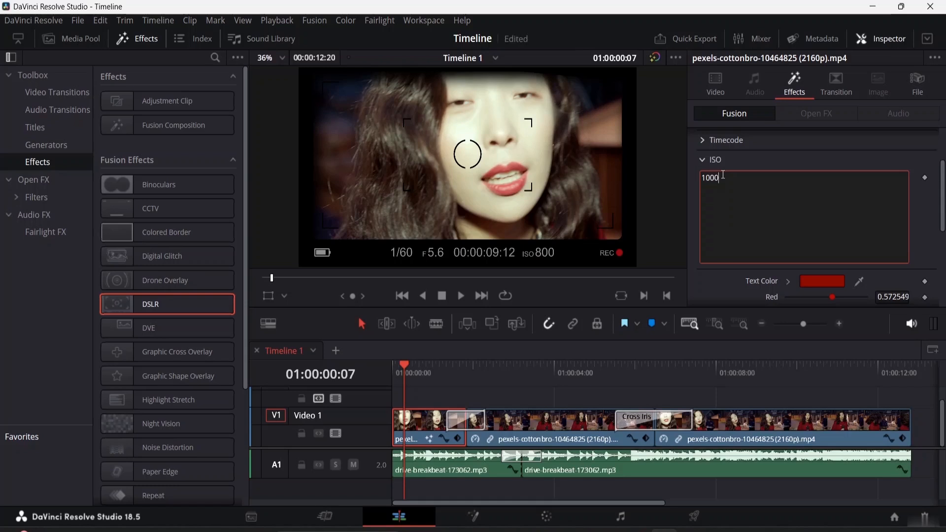
left_click(915, 227)
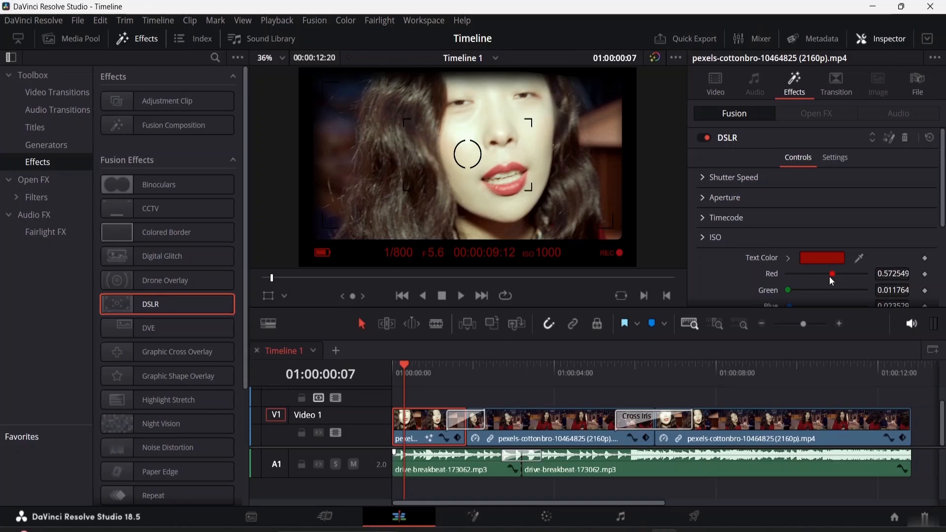
- Set the DSLR text color to red 0.709 and green 0.205, and adjust the timecode's start offset and frames per second
left_click_drag(831, 274, 802, 295)
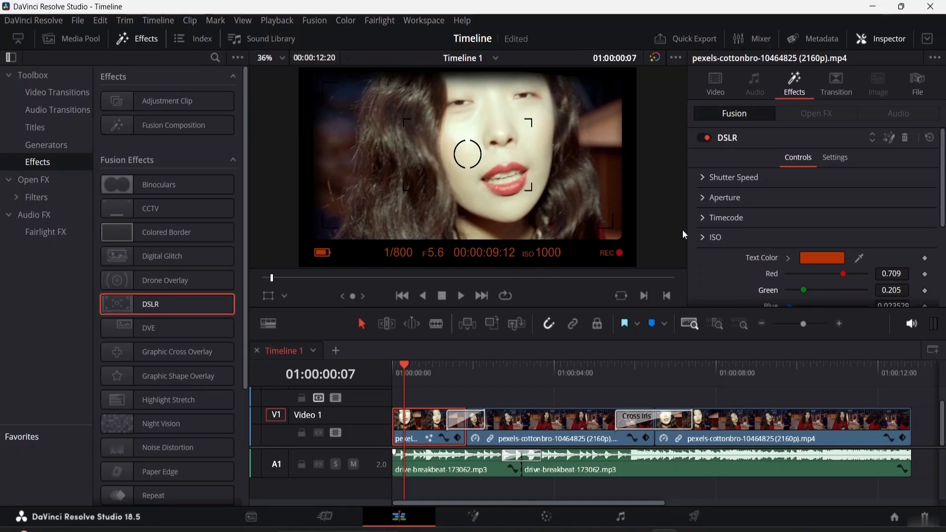
left_click(706, 218)
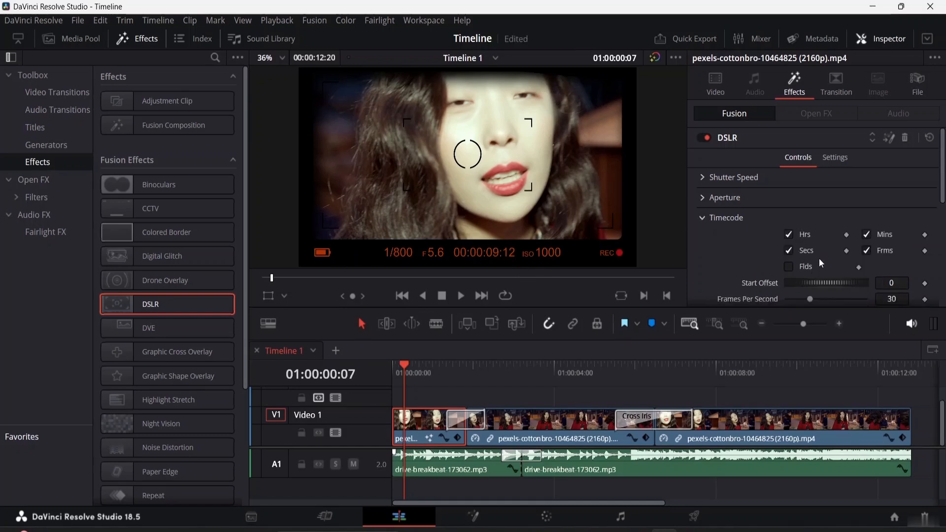
scroll(817, 262, "down", 2)
left_click_drag(826, 241, 744, 259)
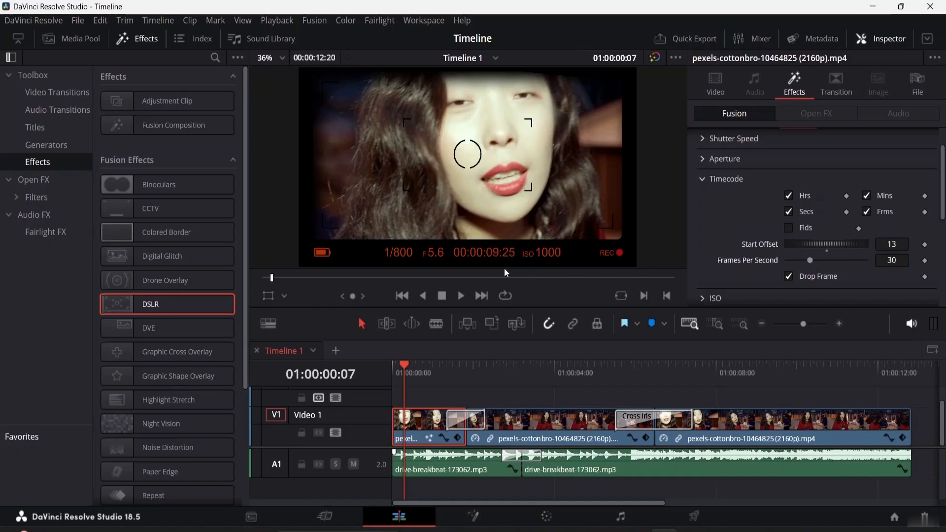
left_click_drag(818, 242, 833, 267)
left_click(717, 179)
- Set the DSLR effect's overlay color to red 0.457, green 0.402 and blue 0.165
scroll(725, 183, "down", 4)
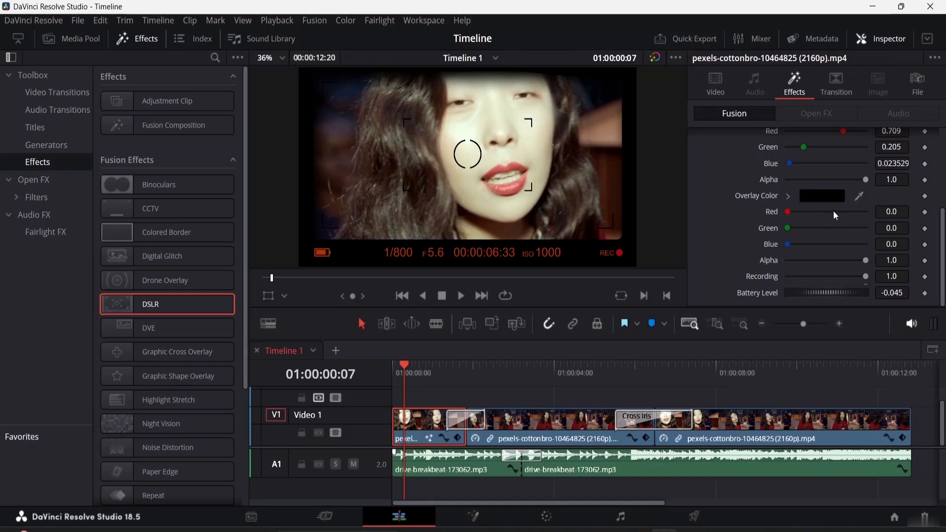
left_click(821, 197)
left_click_drag(541, 215, 461, 288)
left_click(592, 385)
scroll(599, 217, "down", 1)
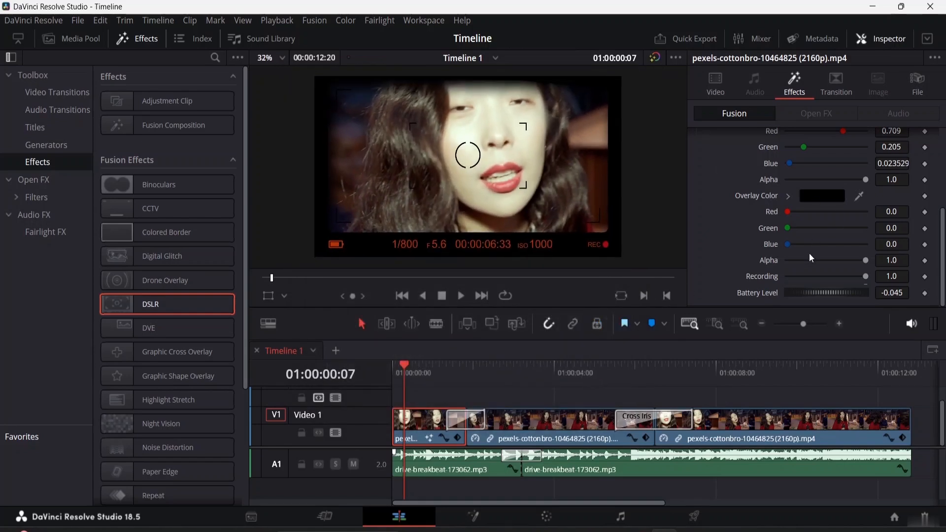
left_click_drag(789, 212, 820, 240)
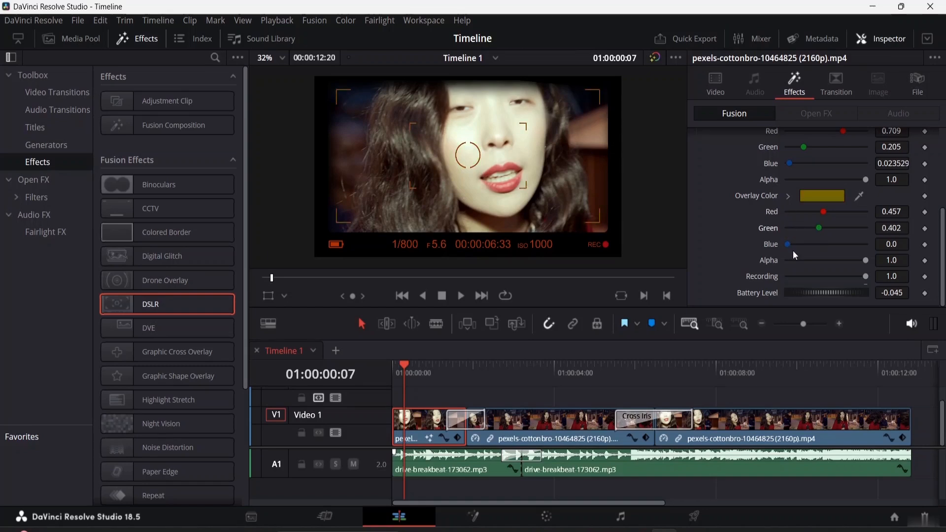
left_click_drag(792, 244, 801, 245)
- Set the DSLR effect's Recording value to 0.48 and its battery level to -0.074
left_click_drag(868, 277, 825, 283)
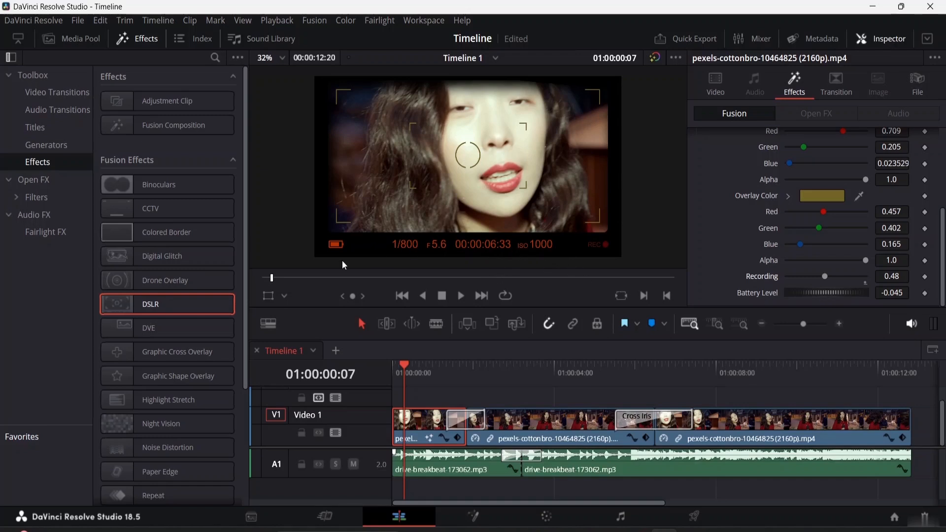
mouse_move(841, 291)
left_mouse_down()
mouse_move(815, 293)
mouse_move(843, 290)
left_mouse_up()
mouse_move(833, 289)
left_mouse_down()
mouse_move(821, 289)
mouse_move(829, 292)
left_mouse_up()
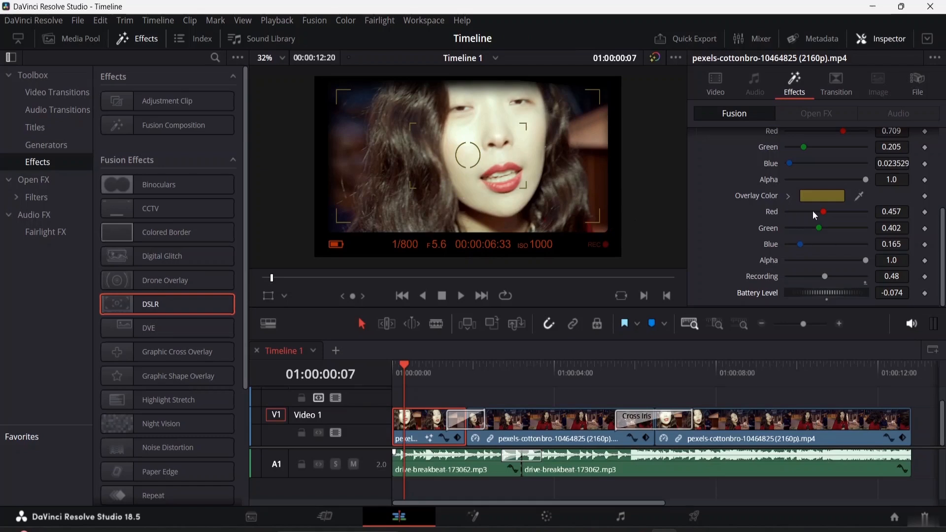
- Examine the DSLR effect's general settings, including its connection option and comments section
scroll(802, 220, "up", 5)
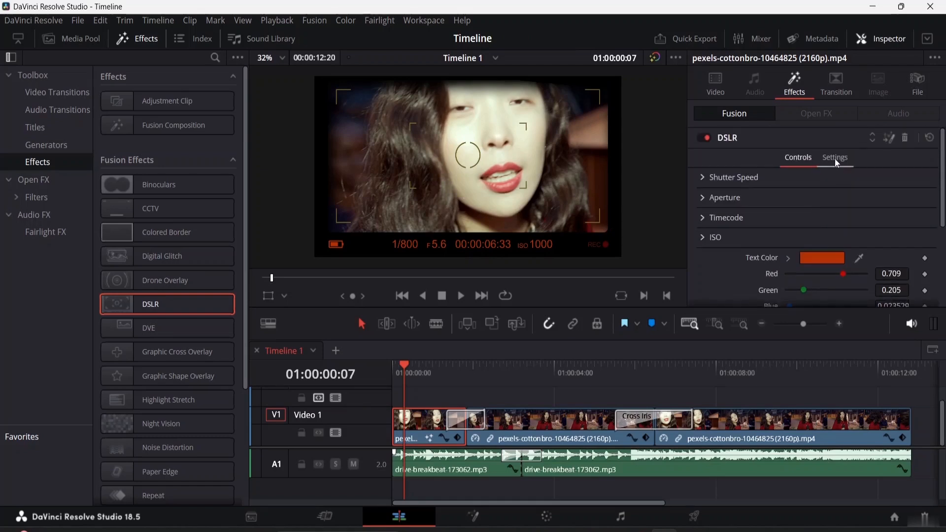
left_click(834, 157)
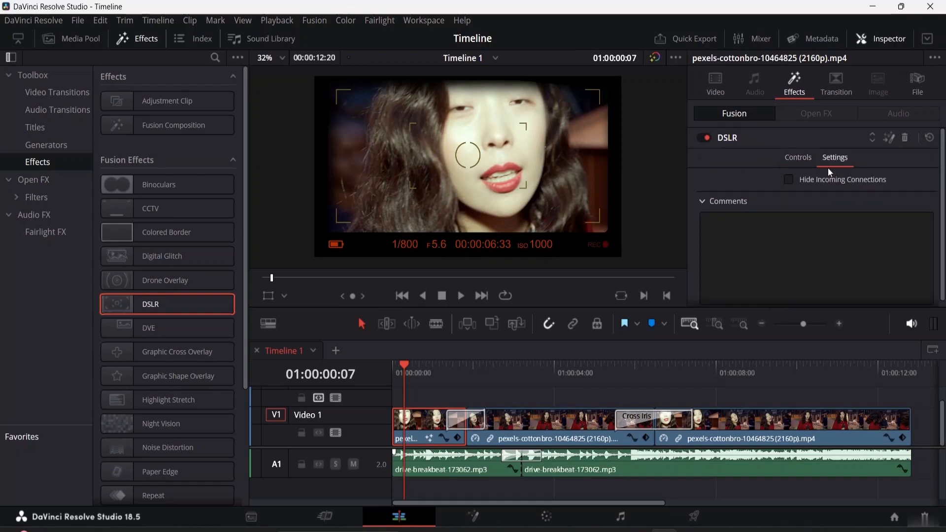
scroll(797, 206, "down", 1)
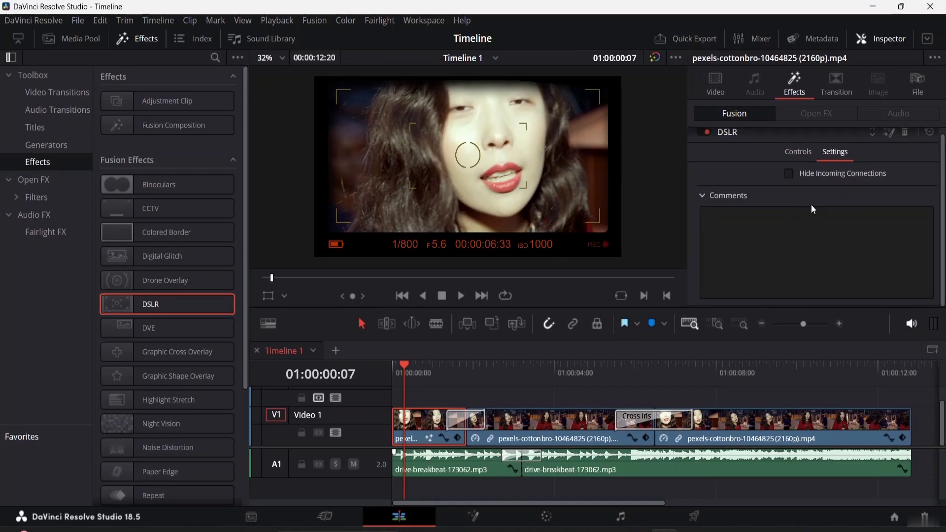
left_click(703, 195)
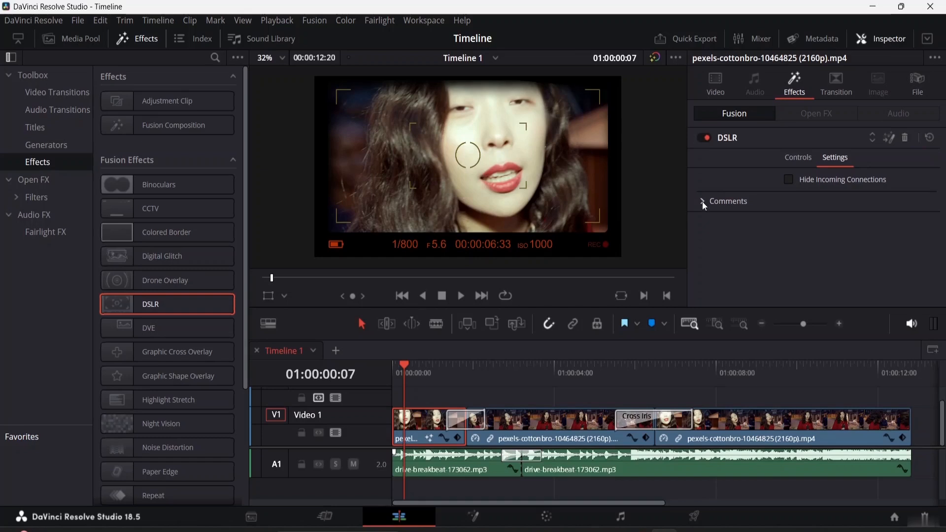
left_click(703, 203)
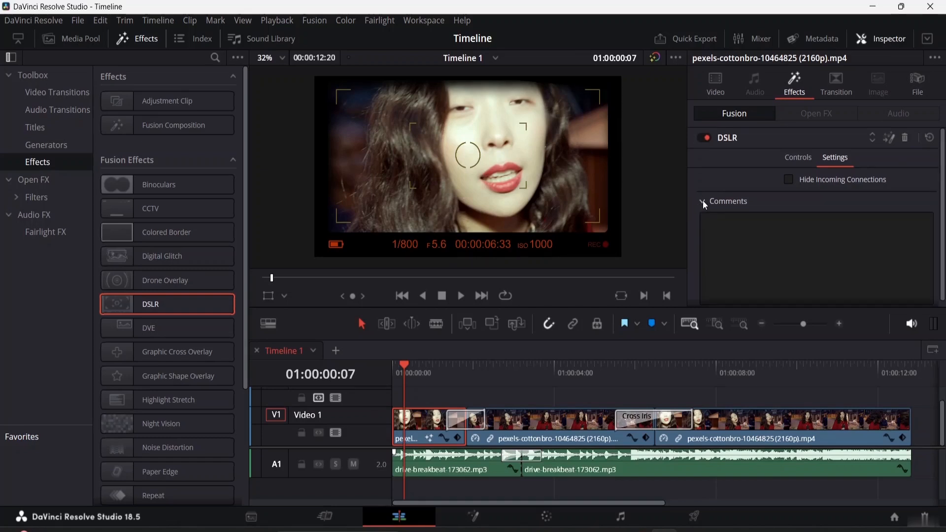
left_click(703, 201)
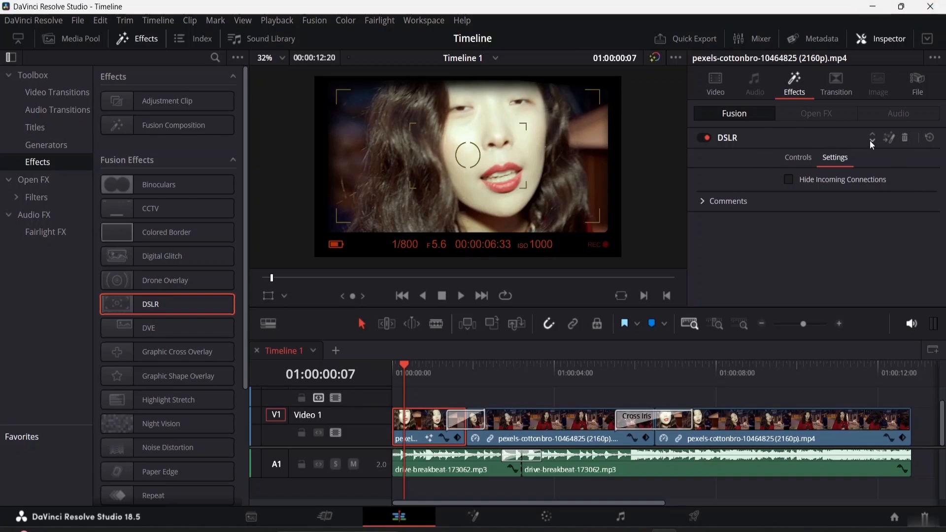
left_click(728, 133)
left_click(729, 134)
- Return to the DSLR effect's controls and delete the effect from the first video clip
left_click(799, 159)
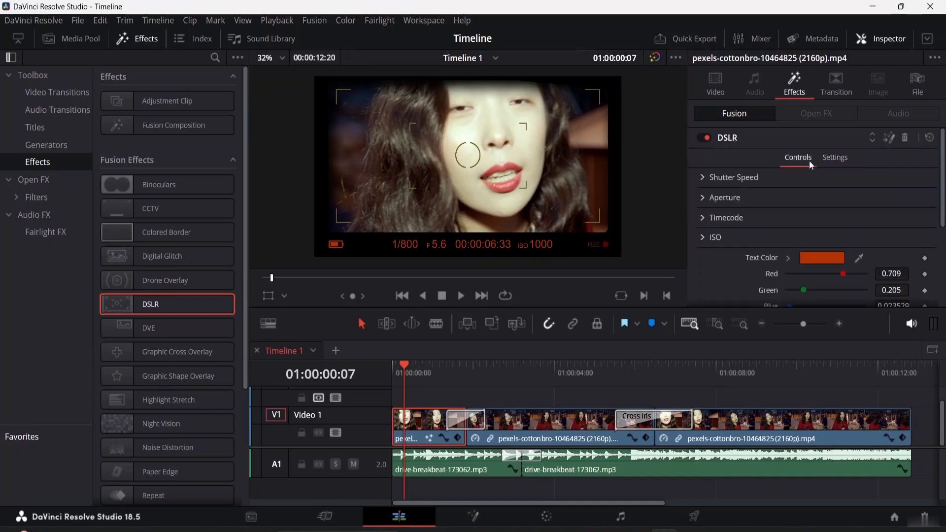
scroll(740, 198, "down", 3)
scroll(753, 220, "up", 3)
left_click(906, 138)
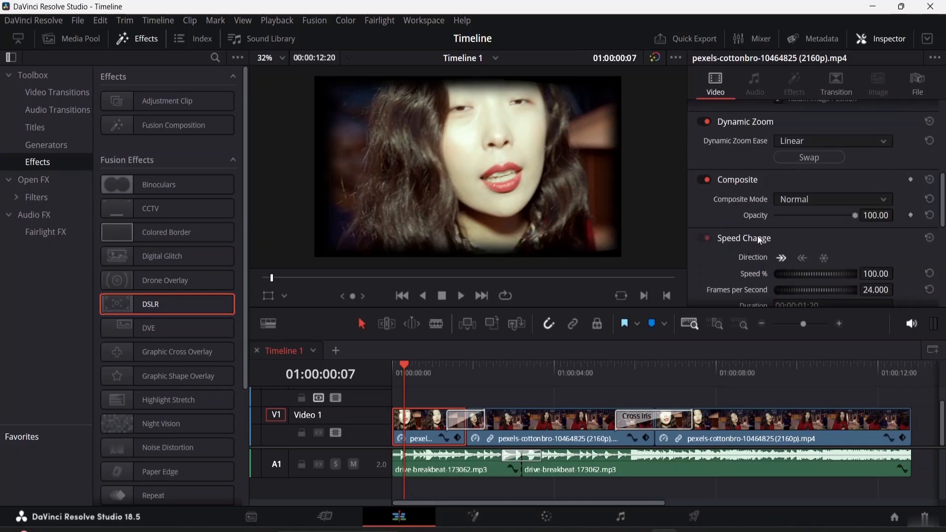
scroll(749, 226, "down", 3)
scroll(739, 202, "down", 3)
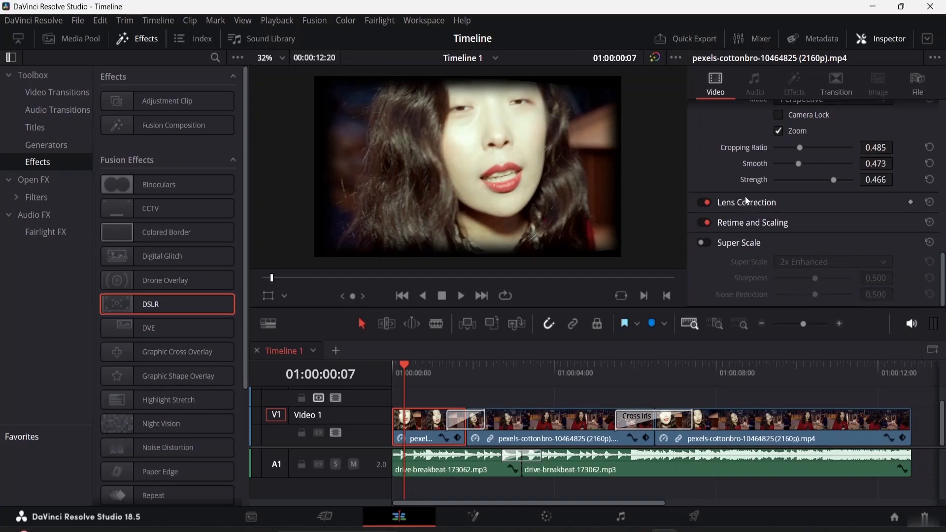
scroll(745, 195, "up", 2)
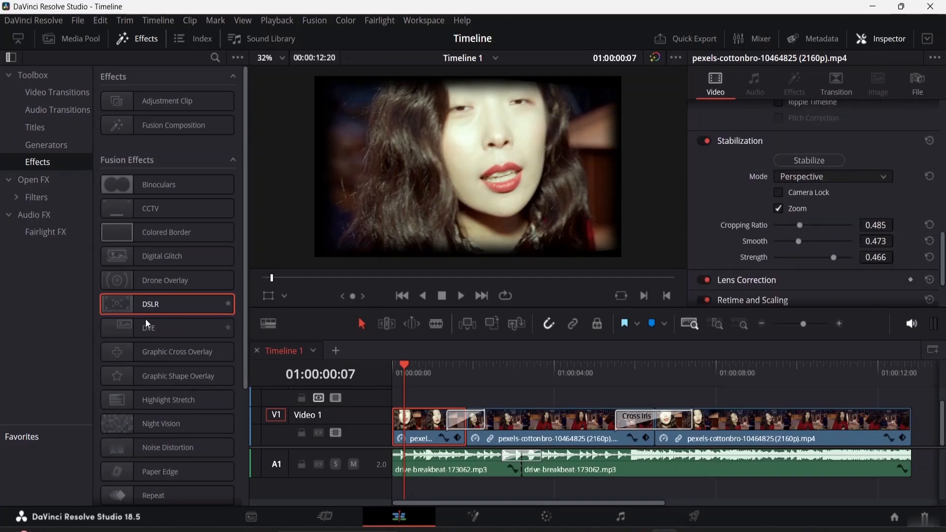
- Apply the Noise Distortion Fusion effect to the first clip on Video 1
scroll(144, 314, "down", 3)
scroll(157, 288, "up", 3)
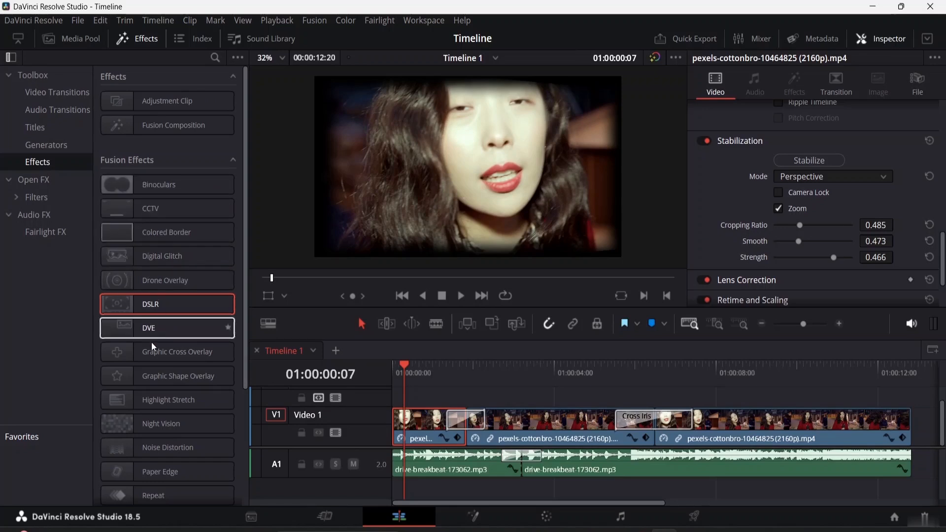
left_click(125, 417)
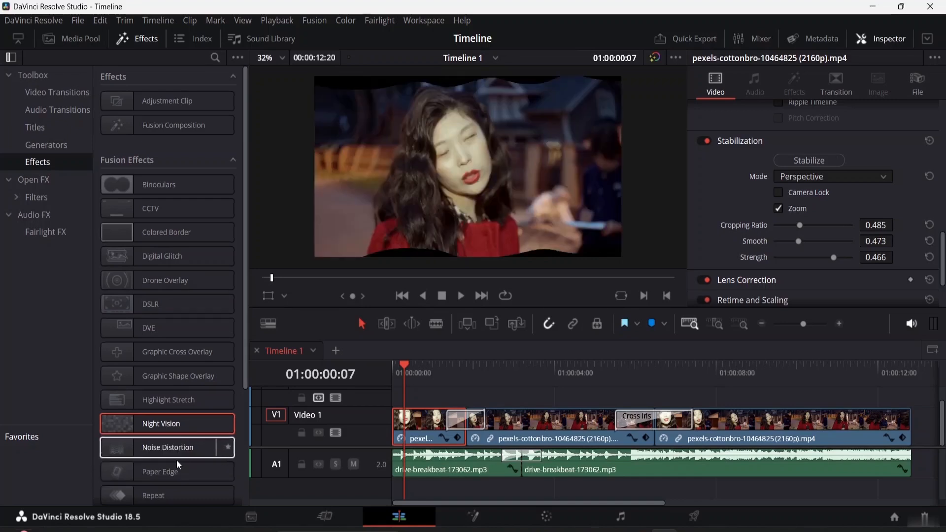
left_click(135, 448)
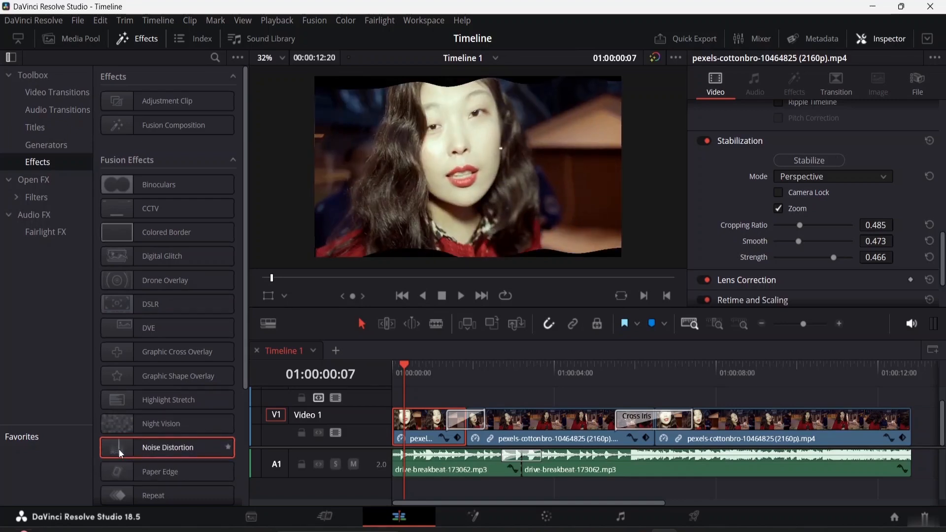
left_click_drag(119, 450, 425, 425)
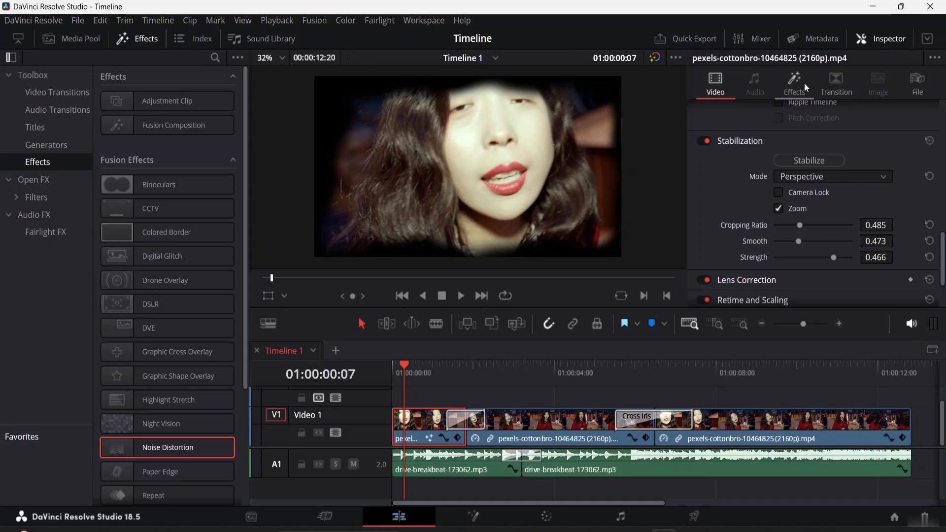
- Set the Noise Distortion's noise controls to detail 1.73, contrast 1.13, brightness -0.09 and scale 3.62
left_click(791, 88)
scroll(720, 205, "down", 5)
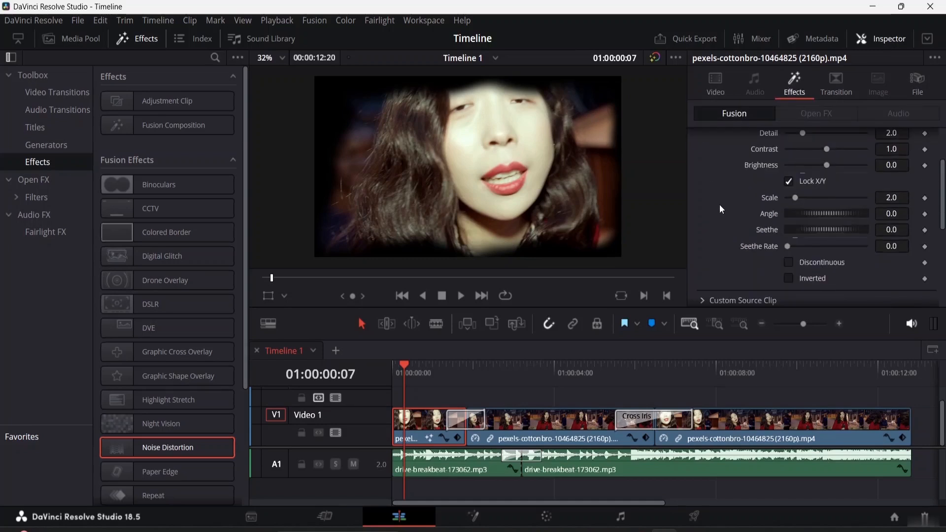
scroll(720, 205, "up", 5)
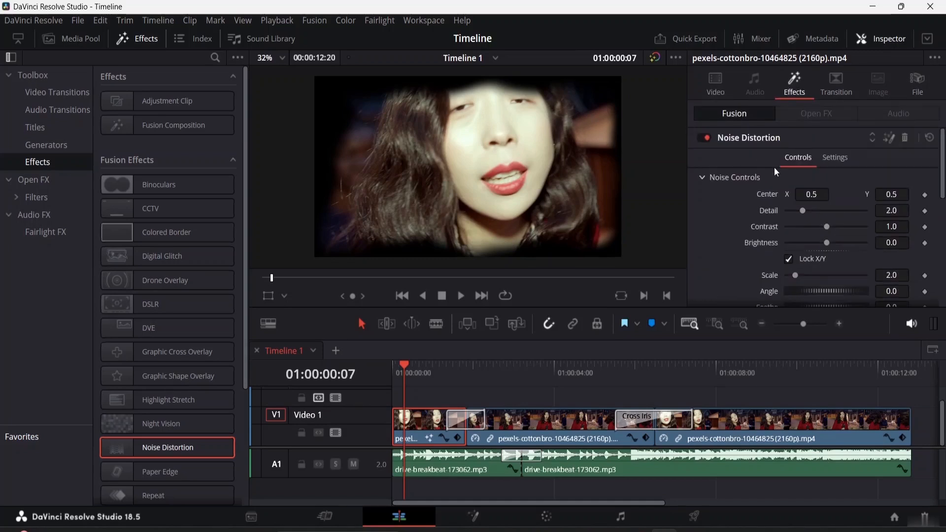
left_click_drag(803, 211, 801, 274)
scroll(822, 261, "down", 3)
scroll(823, 260, "up", 3)
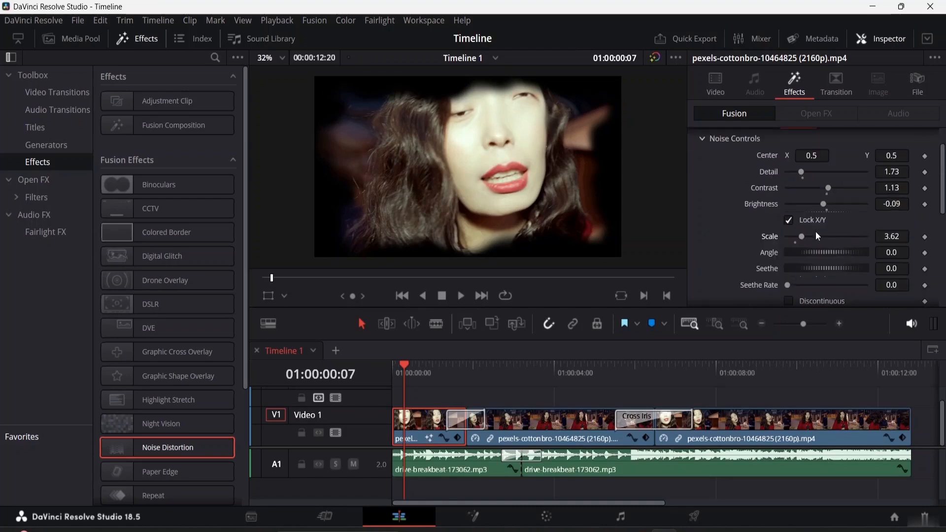
- Set the Noise Distortion's angle to 10.4, seethe to -0.13 and seethe rate to 0.118
mouse_move(829, 249)
left_mouse_down()
mouse_move(818, 249)
mouse_move(830, 254)
left_mouse_up()
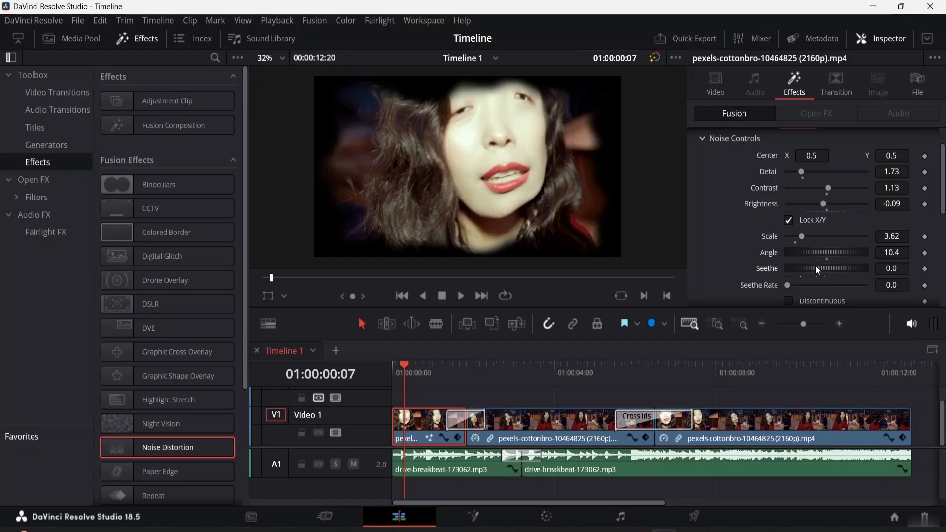
left_click_drag(815, 265, 804, 268)
scroll(813, 272, "down", 2)
left_click_drag(786, 211, 796, 212)
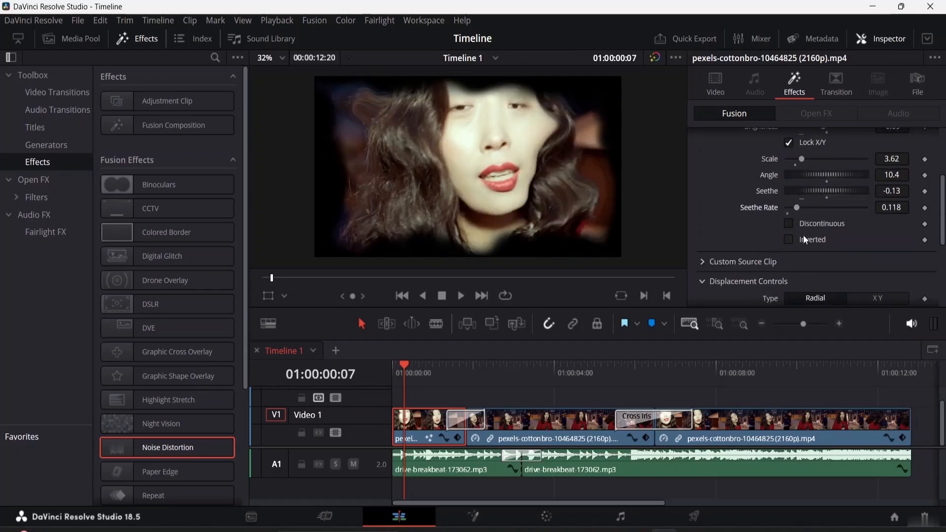
- Expand the Noise Distortion's Custom Source Clip settings and look through their options
scroll(803, 236, "down", 1)
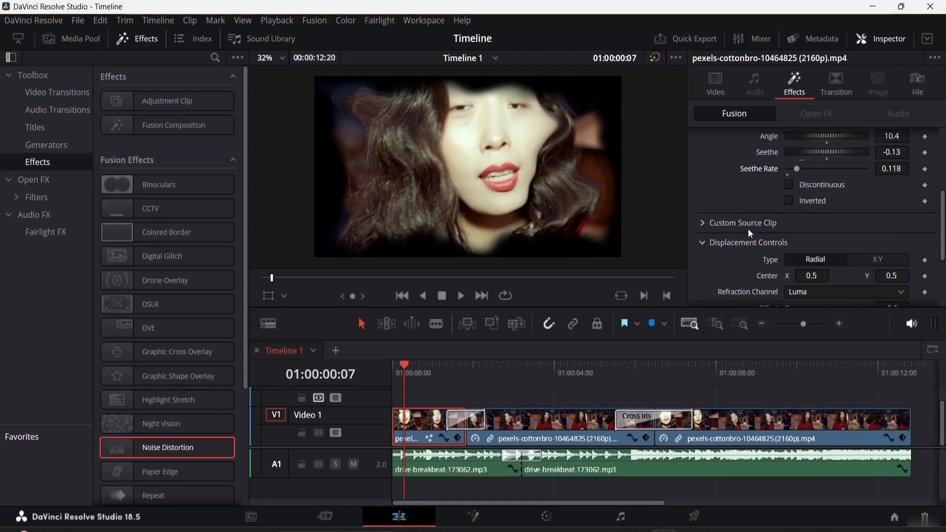
scroll(747, 229, "down", 1)
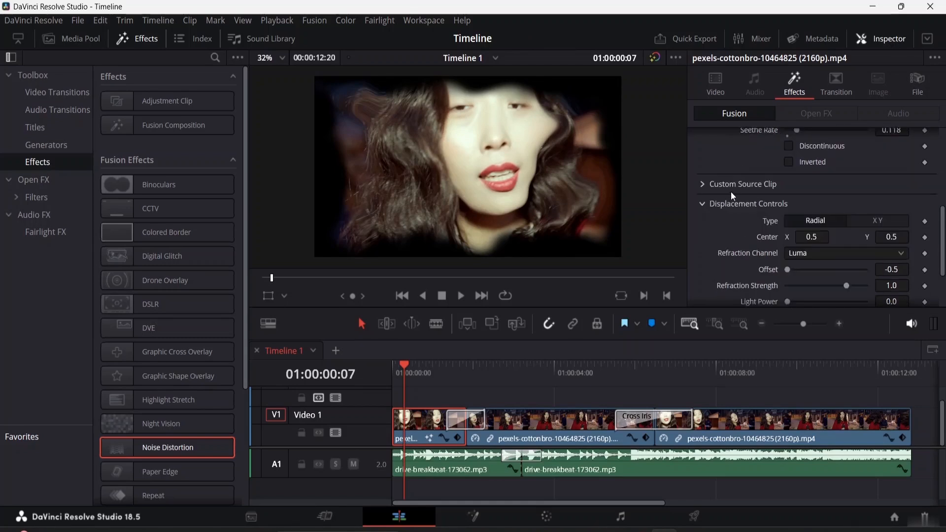
left_click(707, 186)
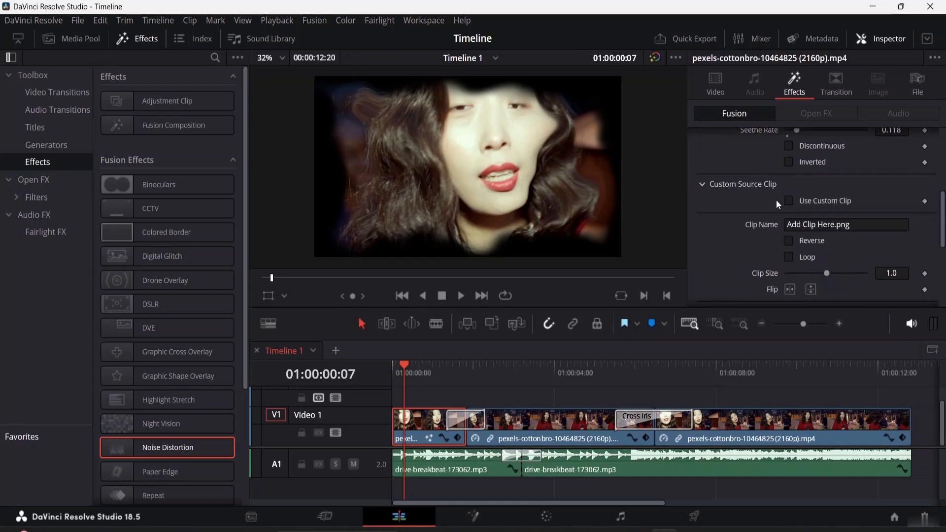
scroll(786, 207, "down", 4)
scroll(786, 207, "up", 3)
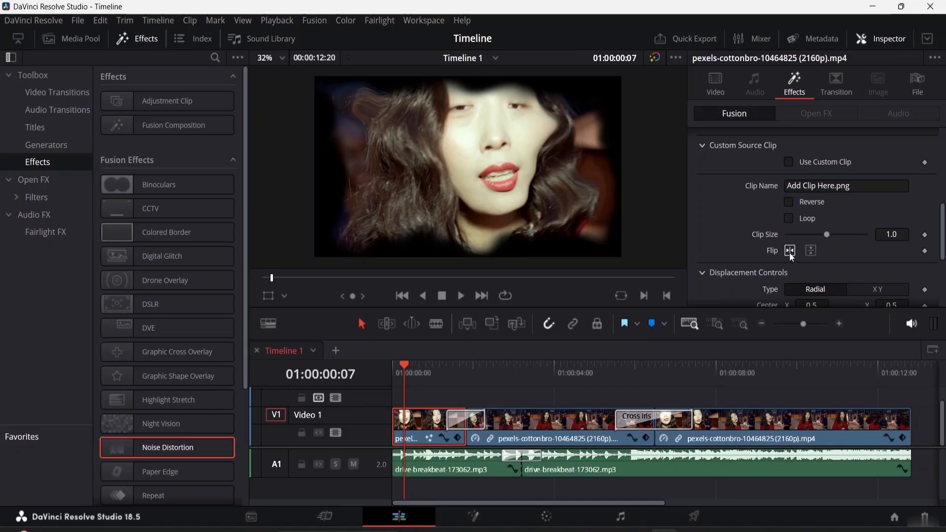
- Save the project, collapse the Custom Source Clip settings and examine the Noise Distortion's Displacement Controls
left_click(811, 252)
key("ctrl+s")
left_click(706, 148)
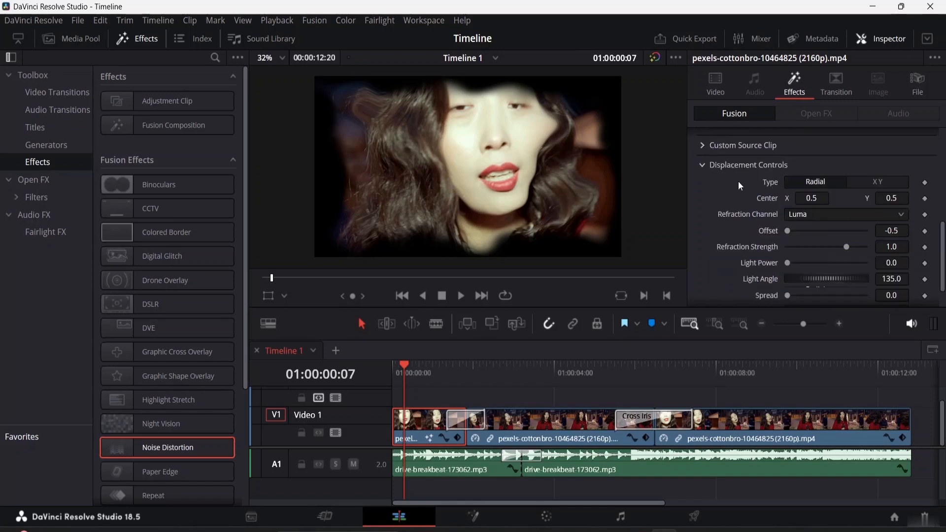
scroll(750, 182, "down", 2)
key("ctrl+s")
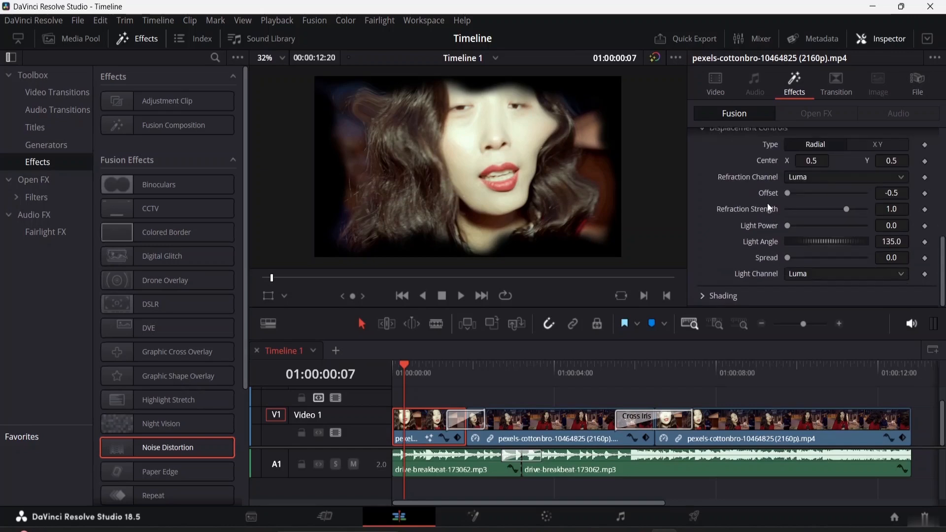
scroll(773, 206, "up", 2)
scroll(772, 205, "down", 2)
scroll(769, 183, "up", 2)
scroll(774, 202, "down", 2)
- Set the Noise Distortion's shading to contrast -0.52, brightness 0.33, saturation 0.75 and blend 0.677
left_click(704, 295)
scroll(761, 275, "down", 3)
left_click_drag(827, 202, 817, 232)
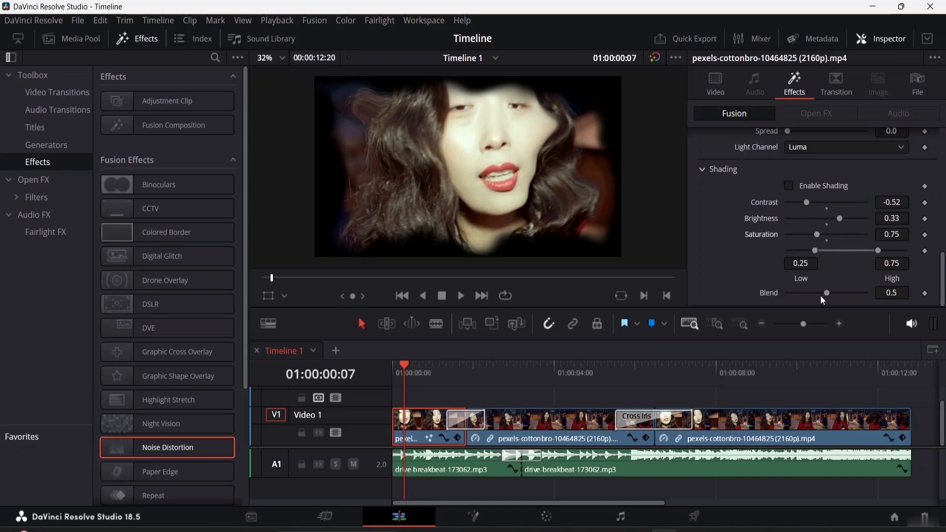
left_click_drag(827, 293, 840, 293)
- Play the timeline from the beginning to preview the Noise Distortion on the first clip
left_click_drag(409, 366, 377, 363)
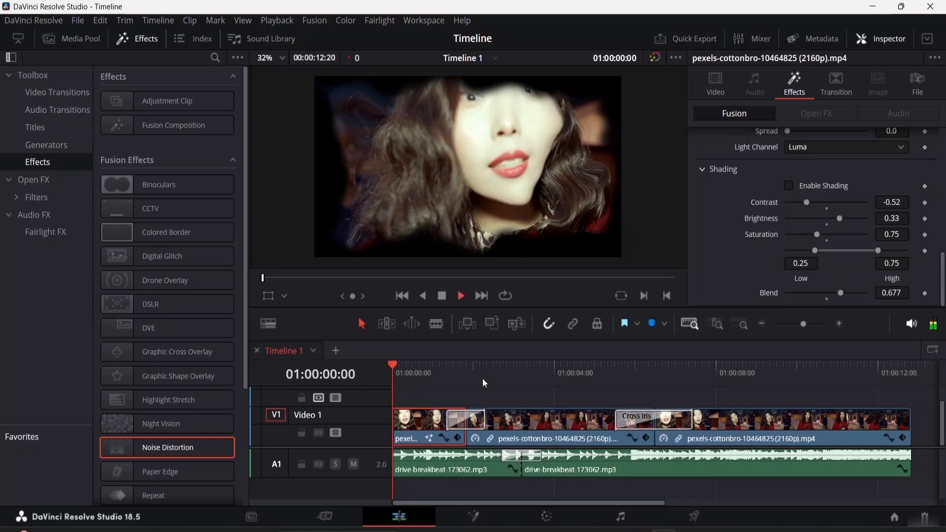
key("space")
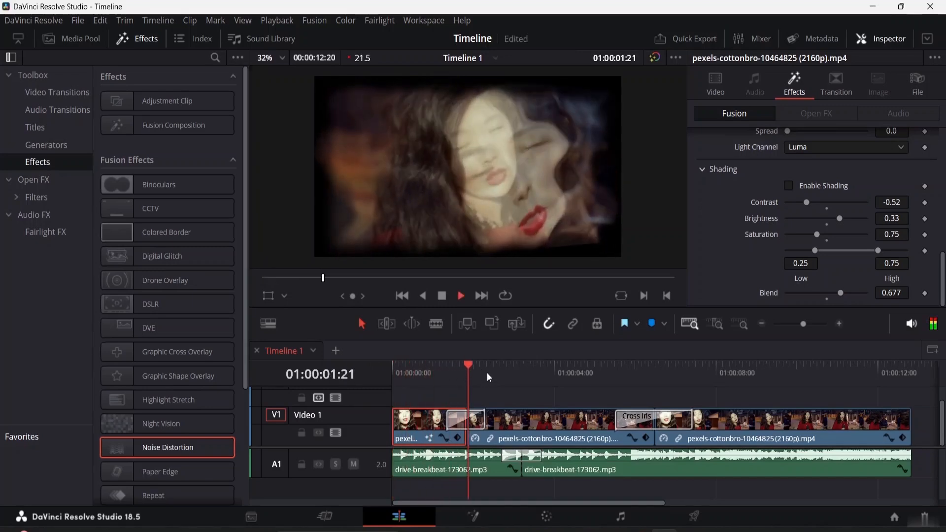
key("space")
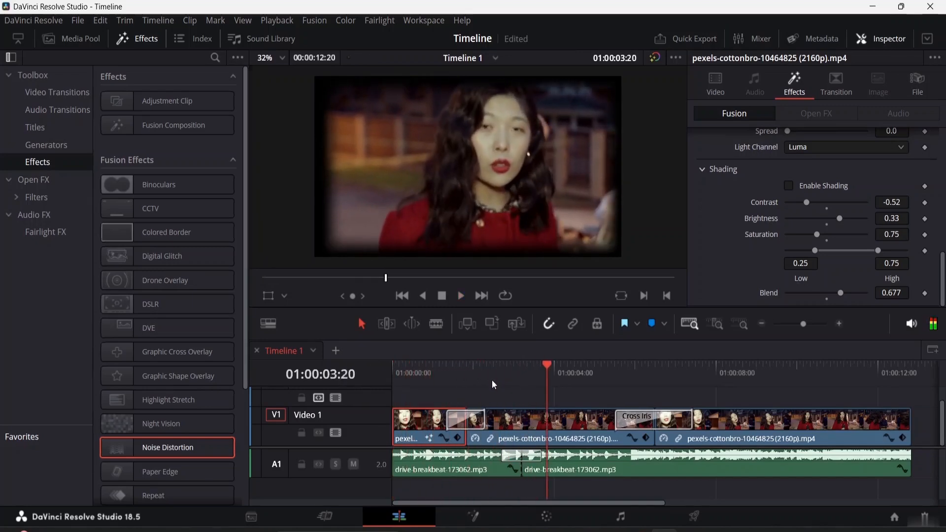
scroll(850, 214, "up", 4)
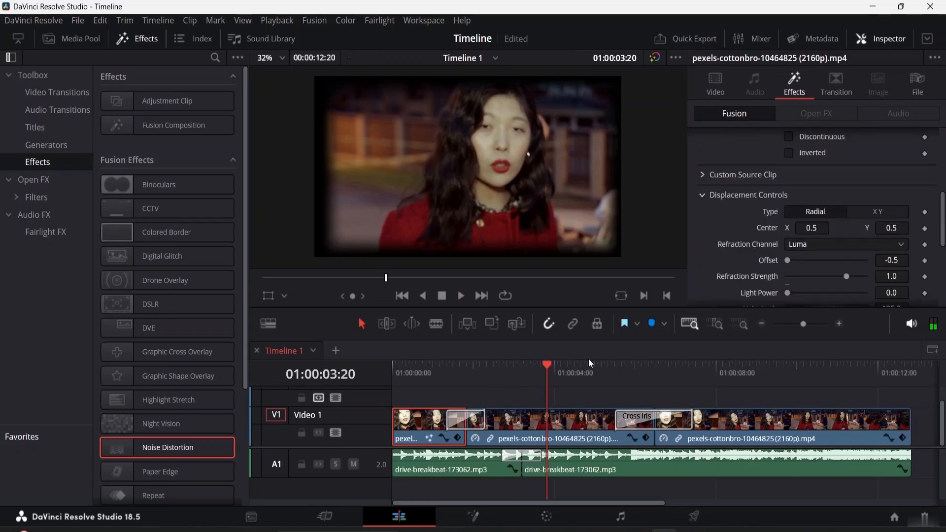
scroll(809, 186, "down", 5)
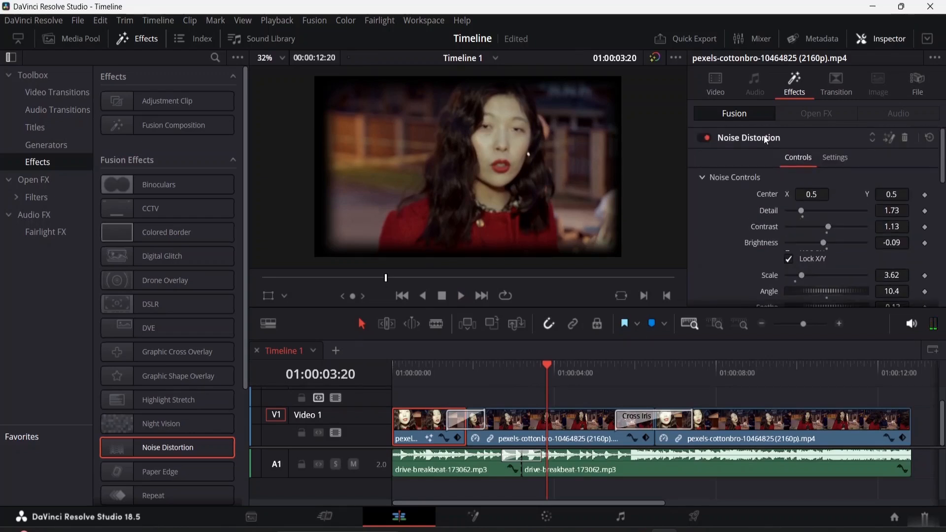
- Switch the Noise Distortion off and back on, playing the timeline from the beginning each time to compare
left_click(703, 139)
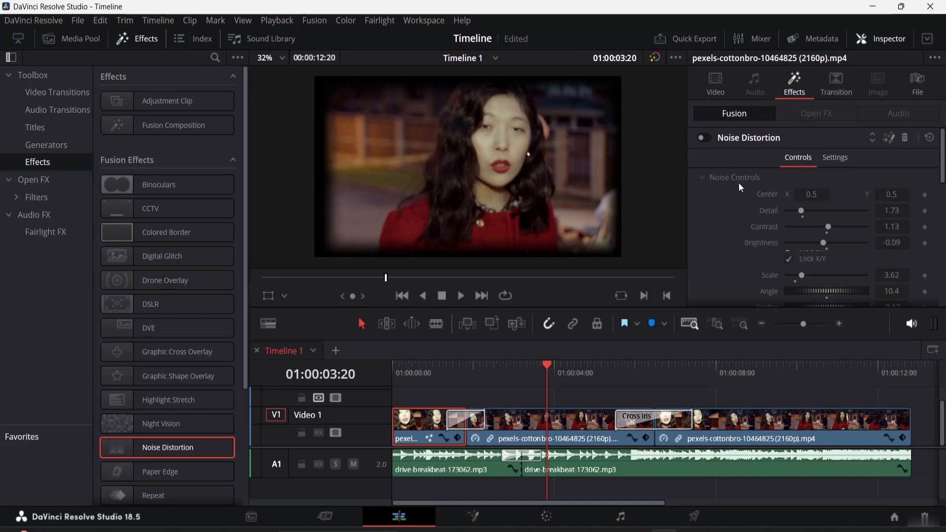
left_click_drag(546, 366, 335, 347)
key("space")
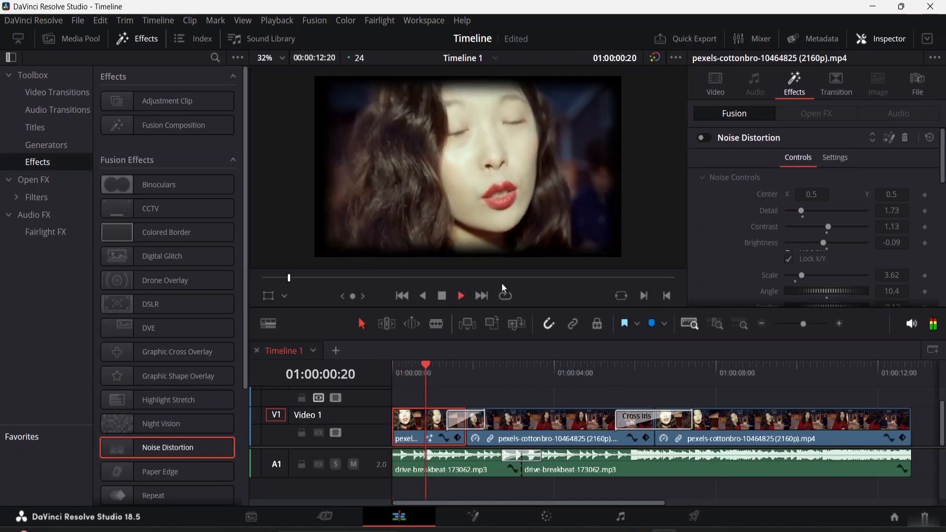
key("space")
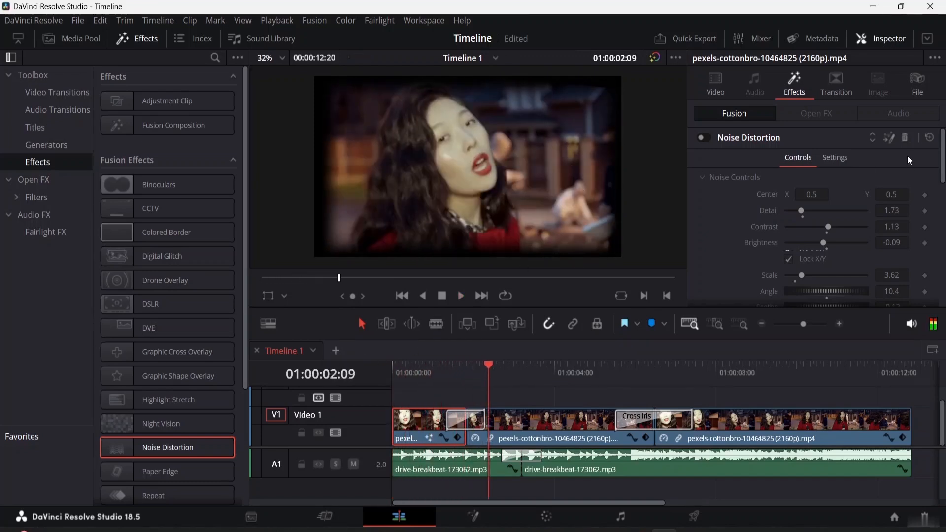
left_click(709, 138)
left_click_drag(490, 367, 362, 360)
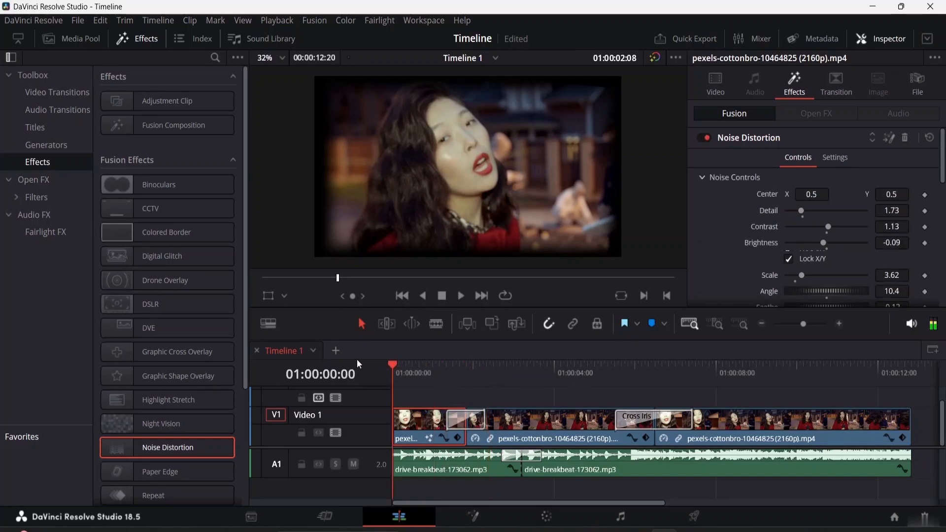
key("space")
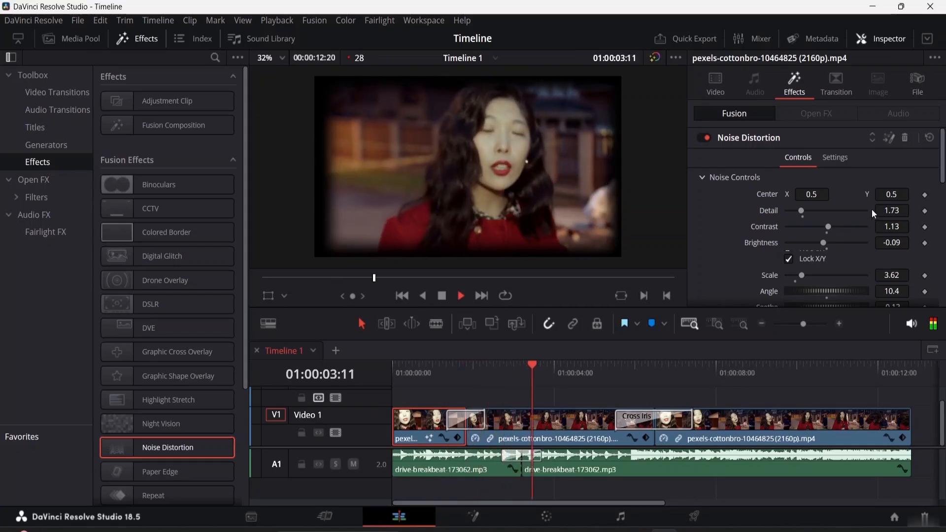
key("space")
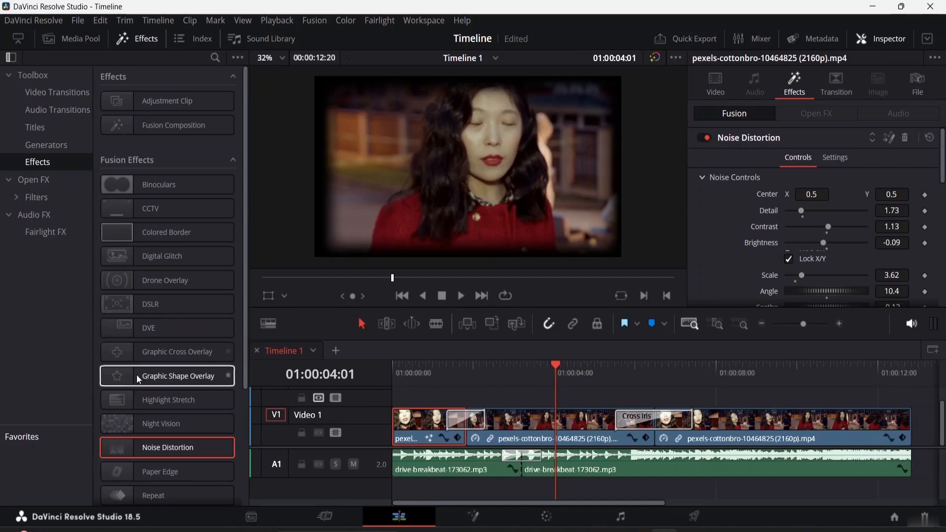
- Look through the Fusion effects list and remove the Noise Distortion effect from the first clip
scroll(192, 346, "down", 5)
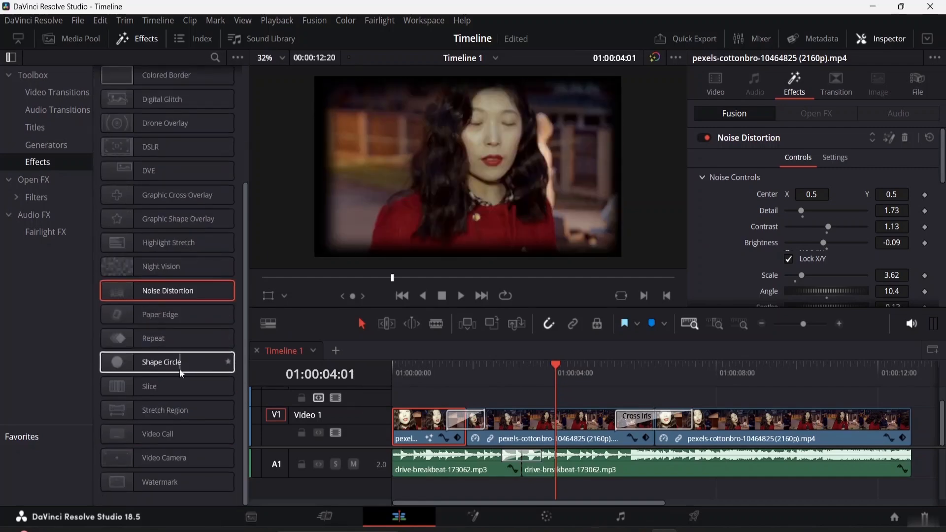
scroll(178, 338, "up", 5)
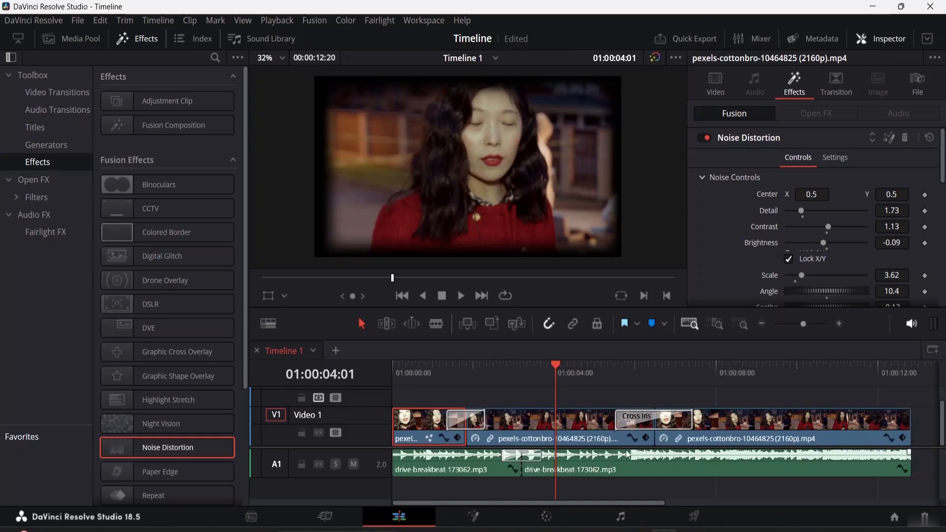
left_click(906, 137)
scroll(760, 198, "up", 10)
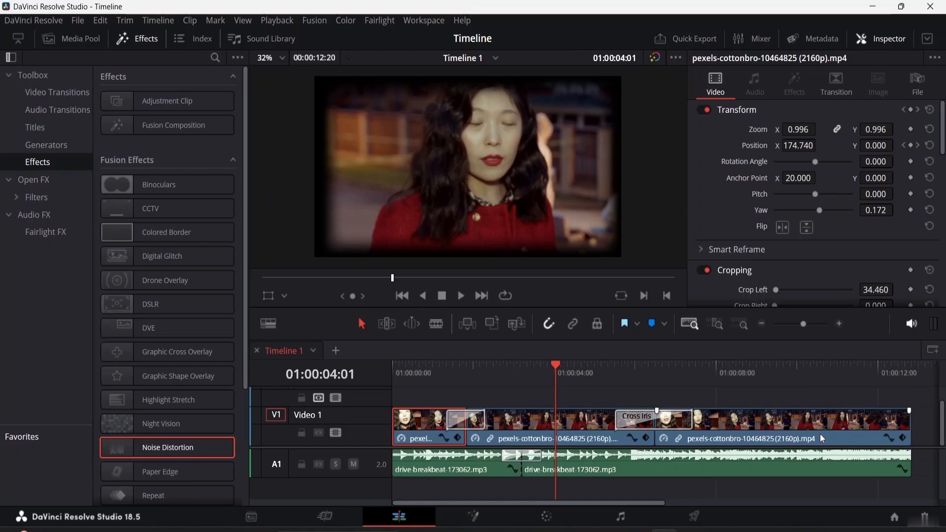
- Add an Adjustment Clip to the timeline on Video 3, starting at about 01:00:00:13
left_click(125, 102)
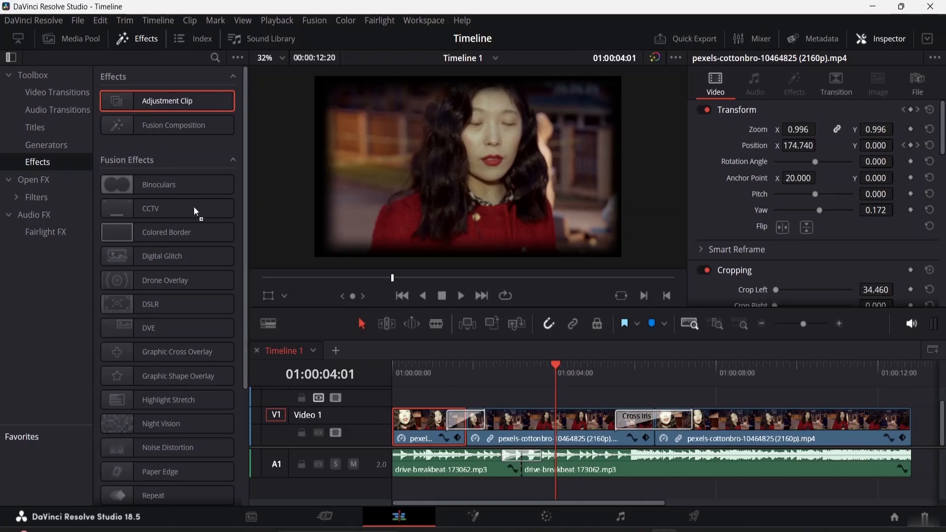
left_click_drag(371, 389, 446, 419)
left_click_drag(447, 415, 387, 389)
left_click(415, 377)
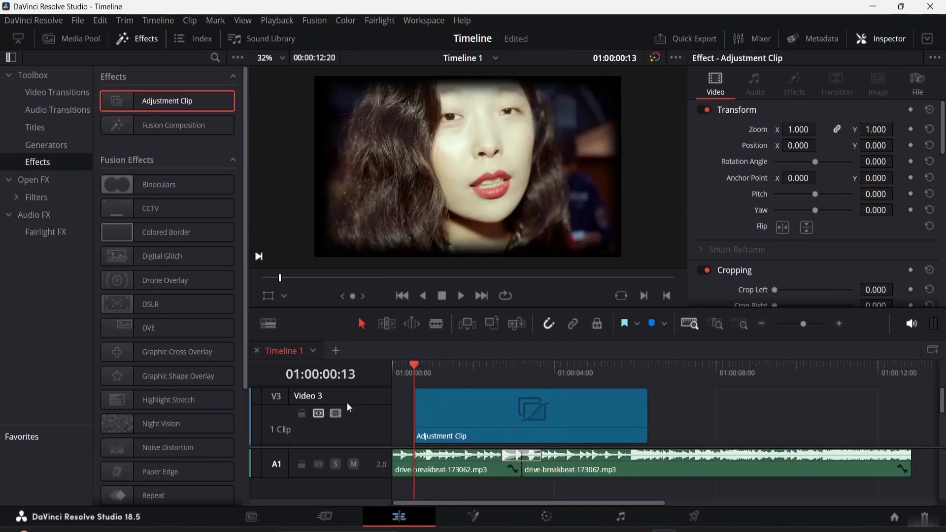
- Move the Adjustment Clip to the start of Video 2 and extend it to the end of the Video 1 clips
scroll(428, 405, "down", 1)
scroll(438, 396, "down", 4)
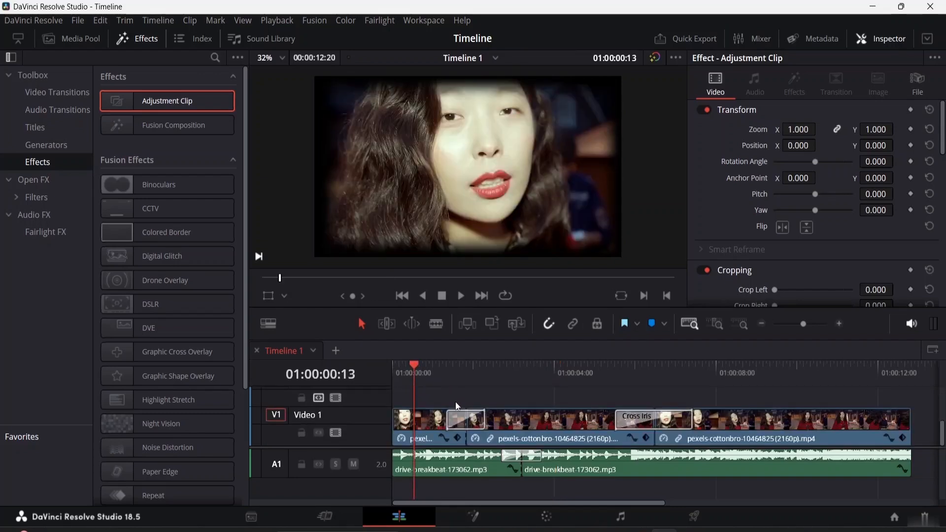
scroll(456, 403, "up", 1)
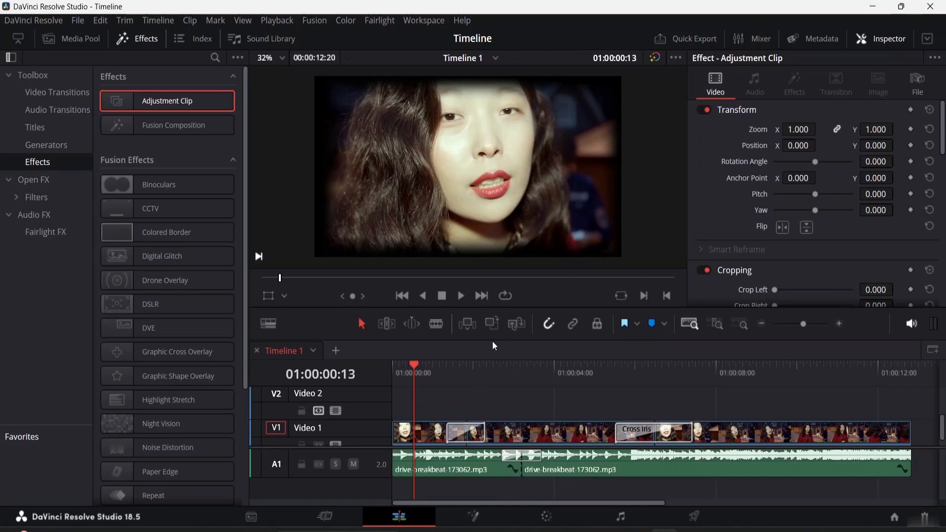
left_click_drag(493, 310, 486, 158)
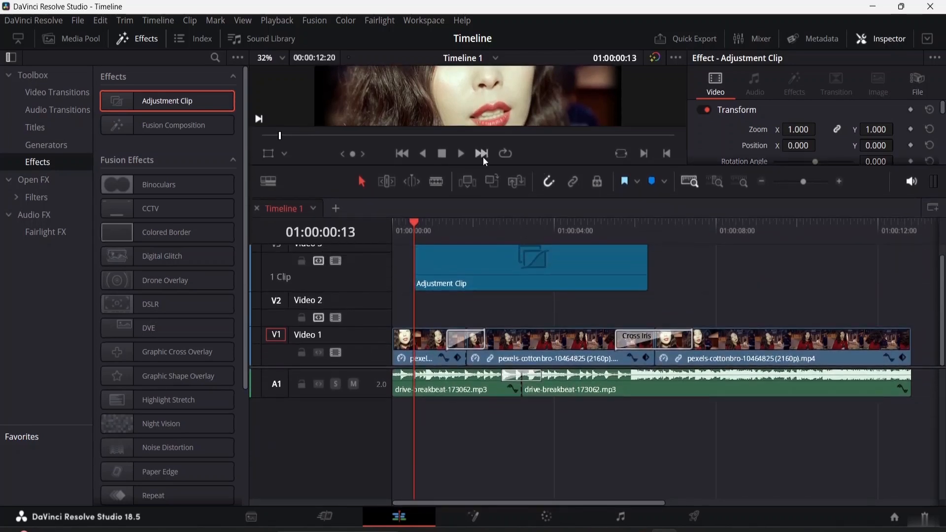
left_click(498, 258)
left_click_drag(481, 274, 455, 308)
left_click_drag(625, 314, 911, 307)
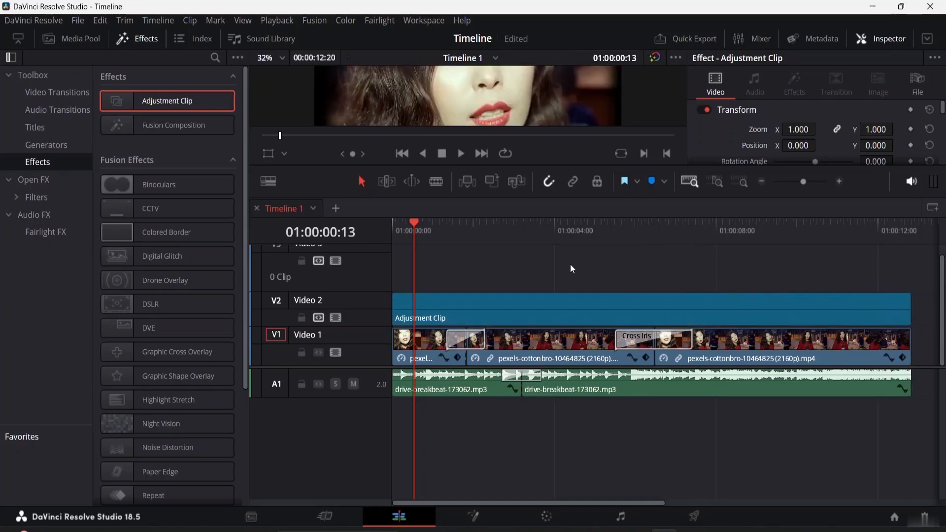
scroll(560, 290, "up", 1)
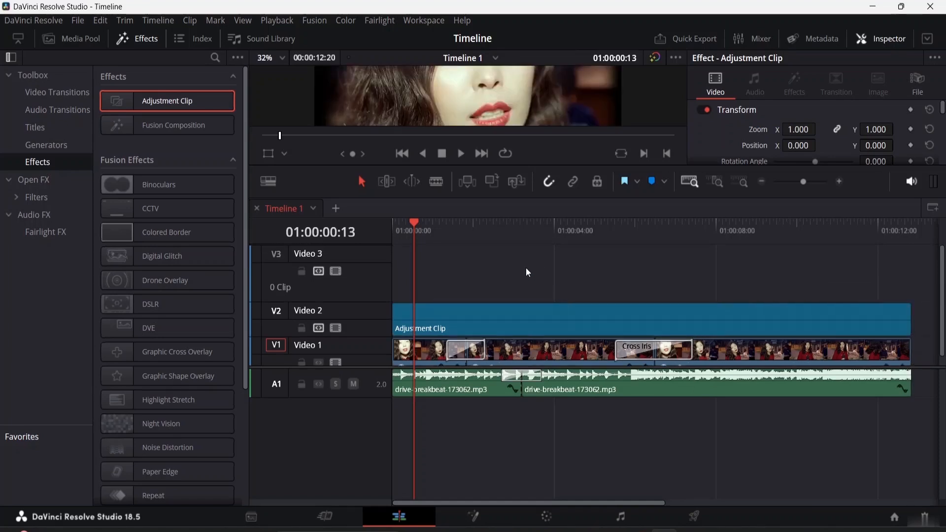
- Apply the CCTV Fusion effect to the Adjustment Clip on Video 2 and play the timeline from the beginning
left_click_drag(413, 222, 380, 217)
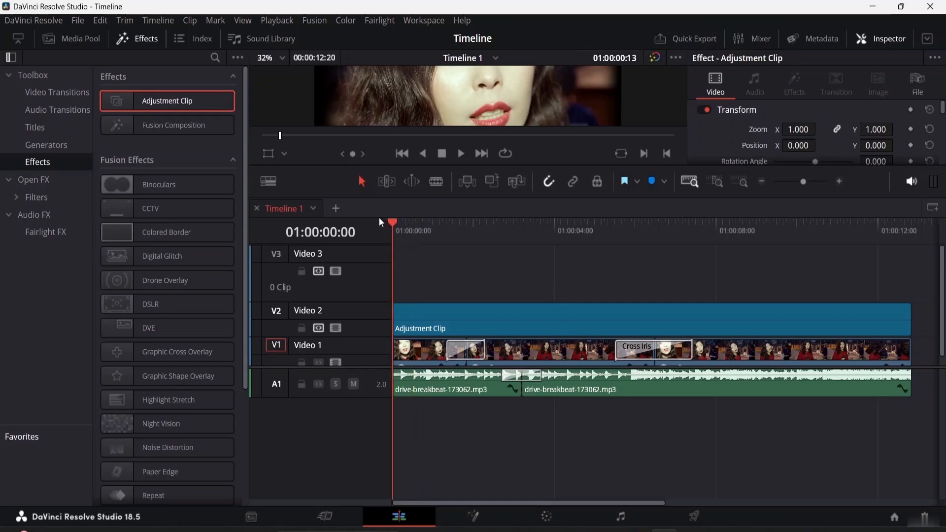
left_click_drag(471, 163, 471, 248)
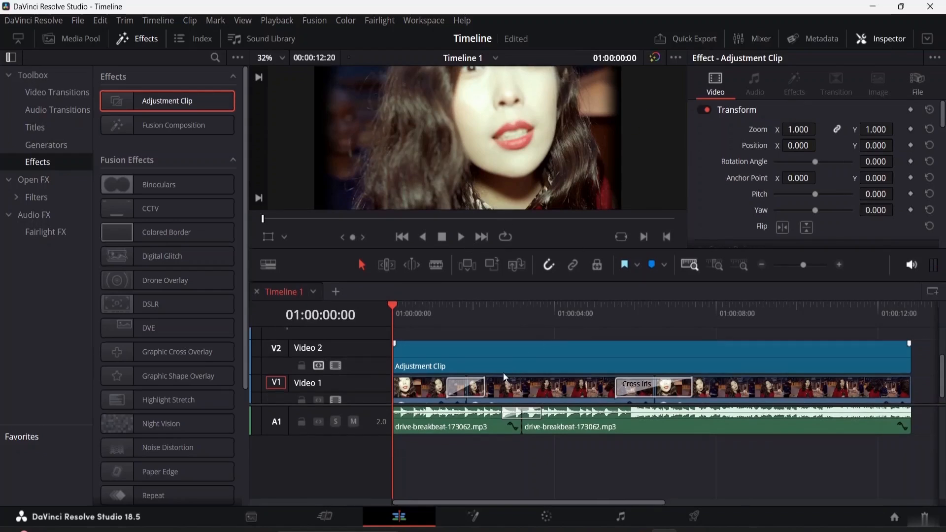
left_click_drag(427, 279, 428, 338)
left_click_drag(354, 435, 353, 468)
left_click(484, 417)
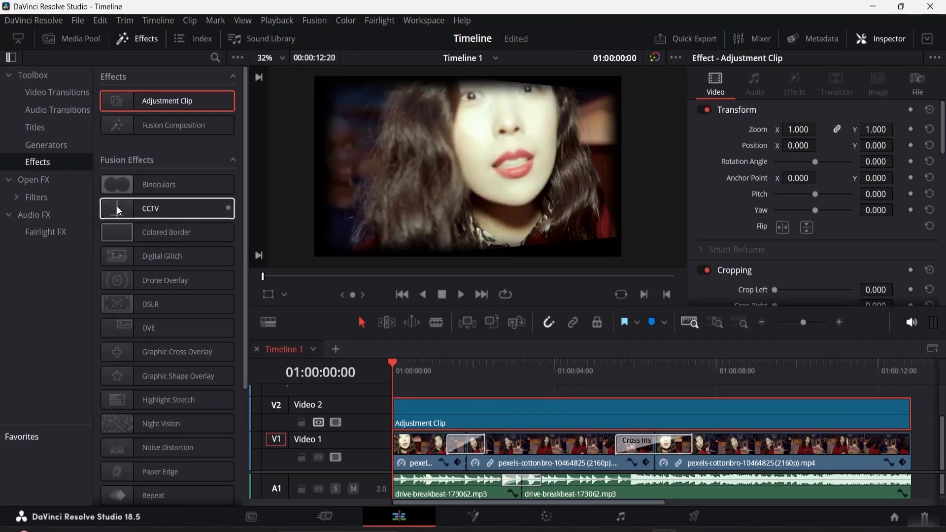
left_click_drag(117, 206, 452, 412)
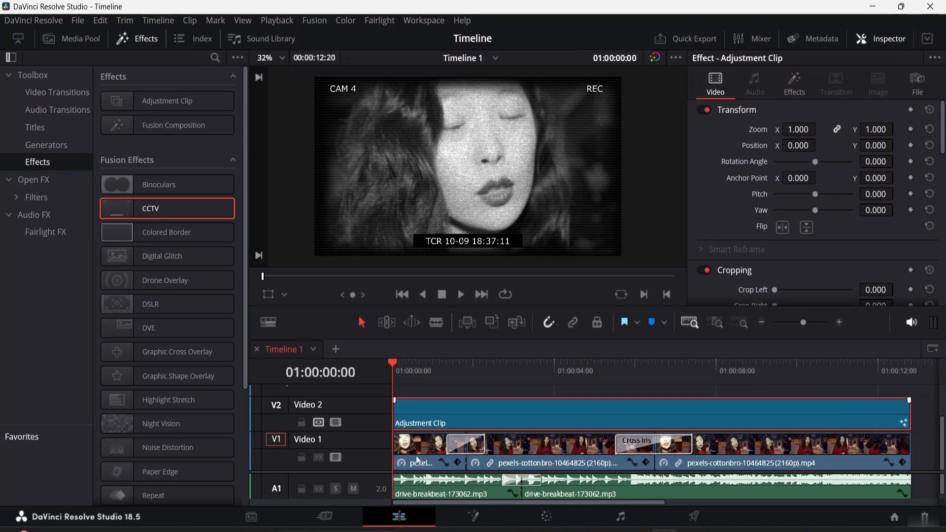
key("space")
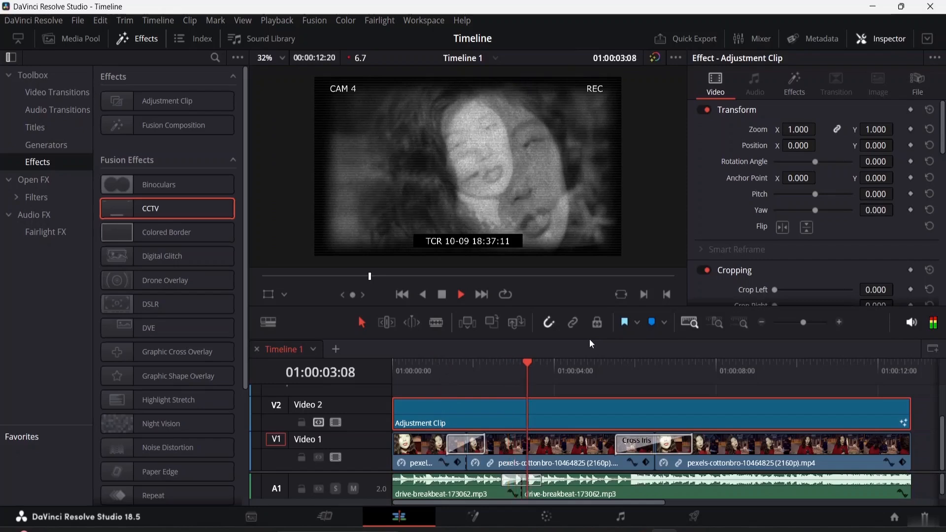
key("space")
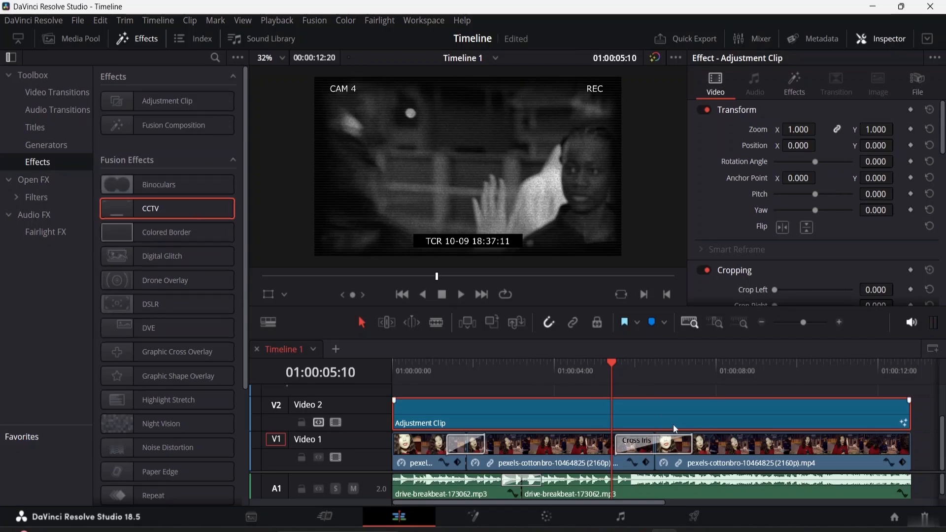
- Replace the REC text with 123 in the CCTV effect's Text Controls
left_click(792, 79)
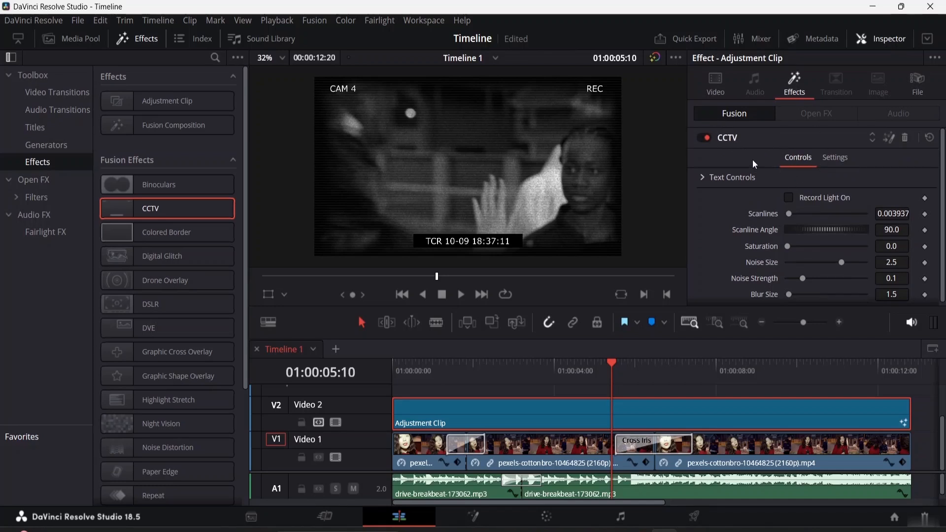
scroll(734, 182, "down", 1)
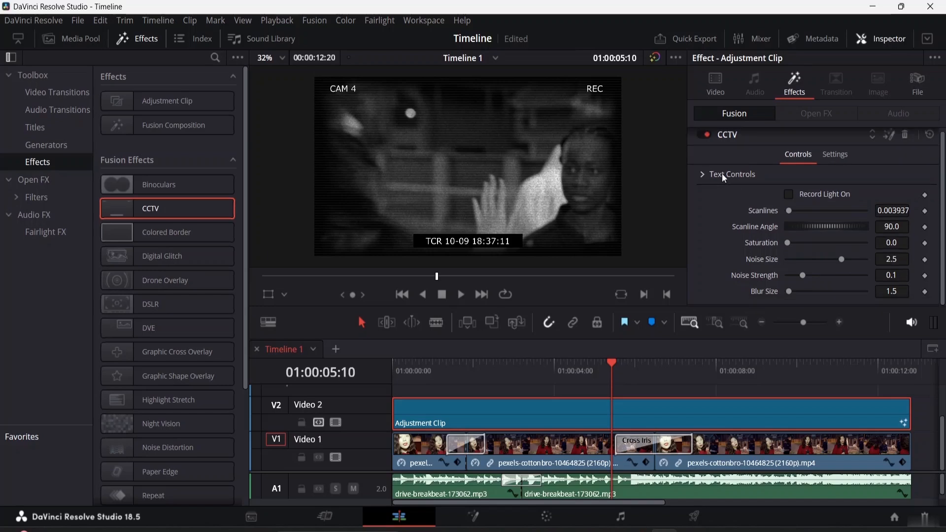
left_click(703, 176)
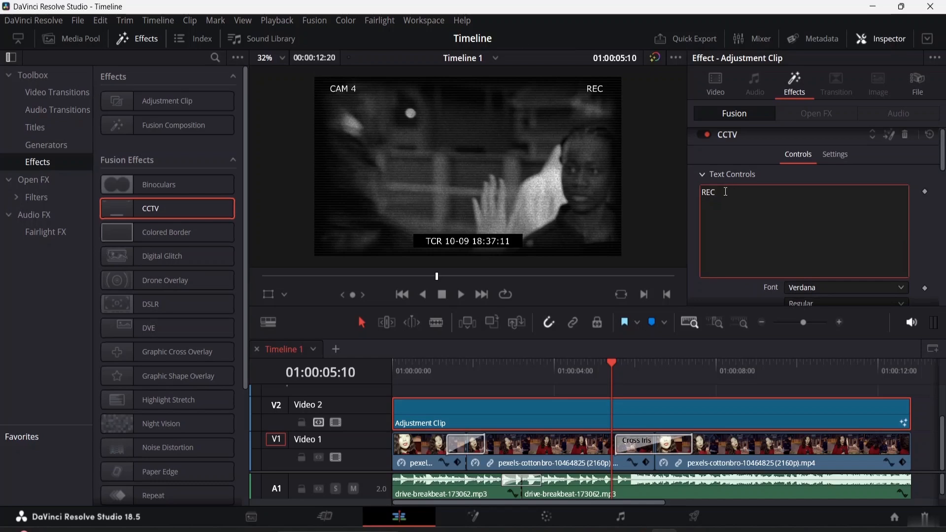
key("BackSpace")
key("BackSpace")
type("123")
- Set the font of the CCTV effect's 123 text to STXihei
scroll(784, 222, "down", 3)
left_click(846, 212)
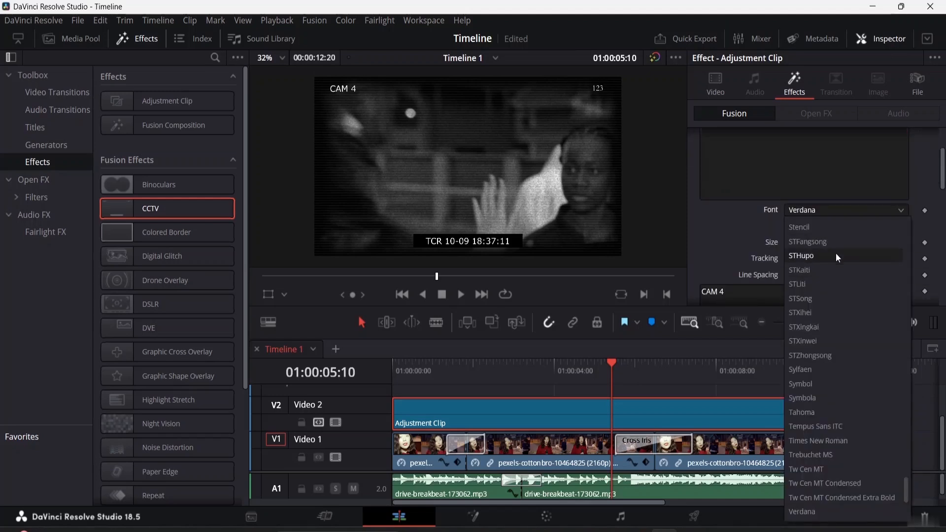
left_click(835, 313)
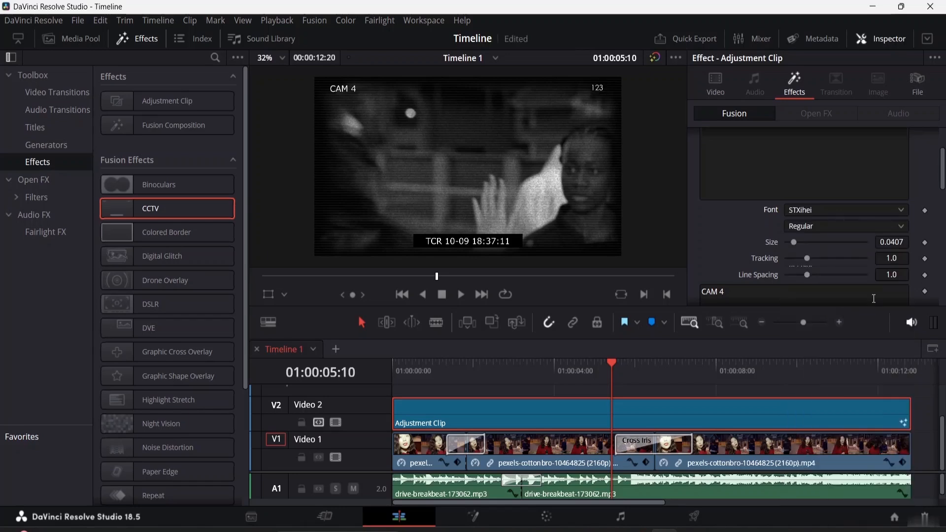
- Enlarge the CCTV effect's 123 text and set Saturation to 0.41, Noise Size to 0.81, Noise Strength to 0.1929 and Blur Size to 0.0
left_click_drag(794, 243, 809, 258)
scroll(783, 265, "down", 4)
scroll(773, 248, "up", 3)
scroll(775, 235, "down", 5)
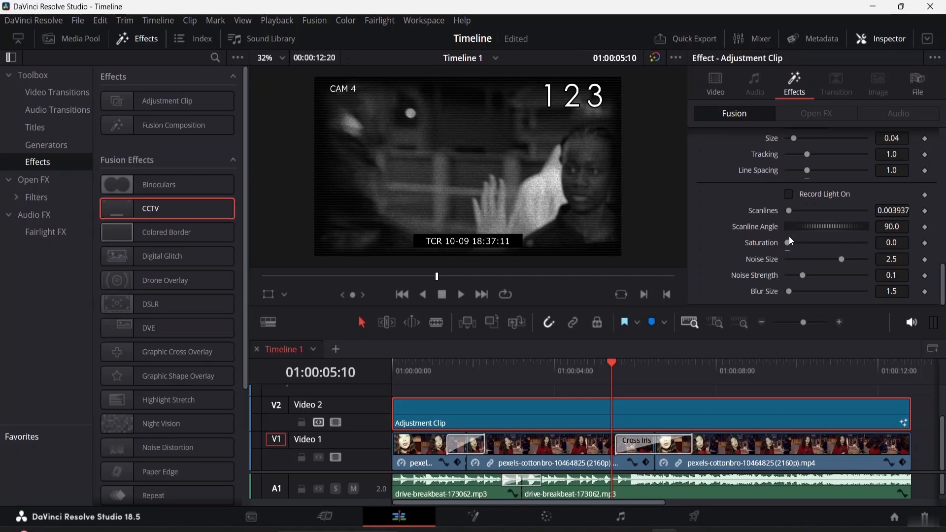
left_click_drag(789, 245, 790, 293)
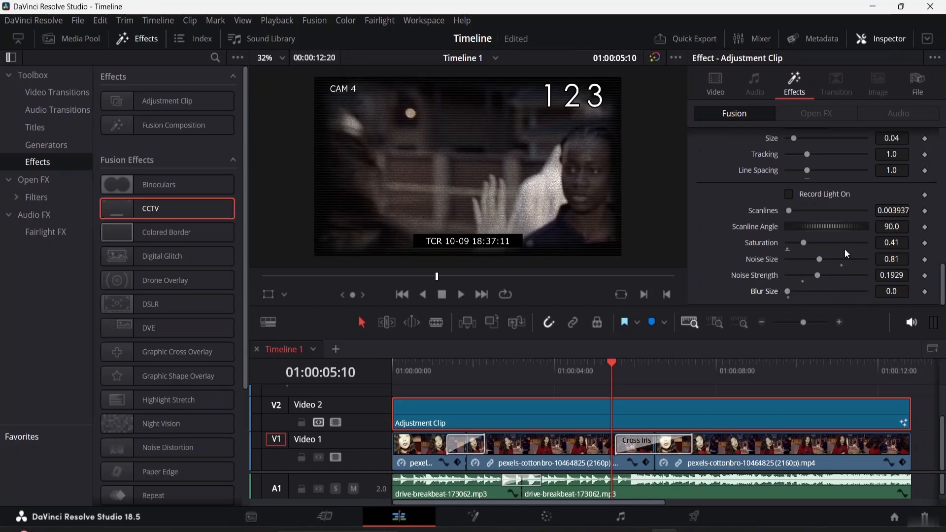
- Play the timeline from the beginning to review the customized CCTV effect on the Adjustment Clip
scroll(845, 249, "up", 5)
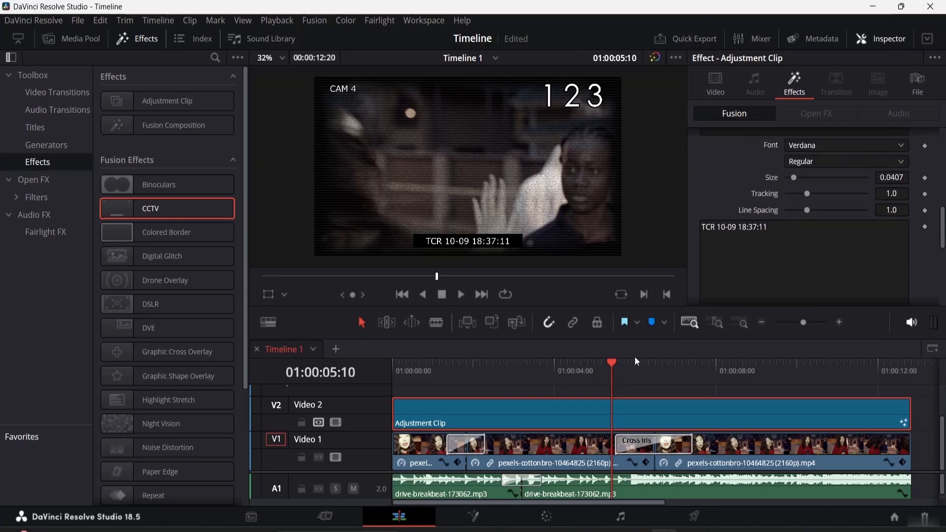
left_click_drag(609, 364, 358, 313)
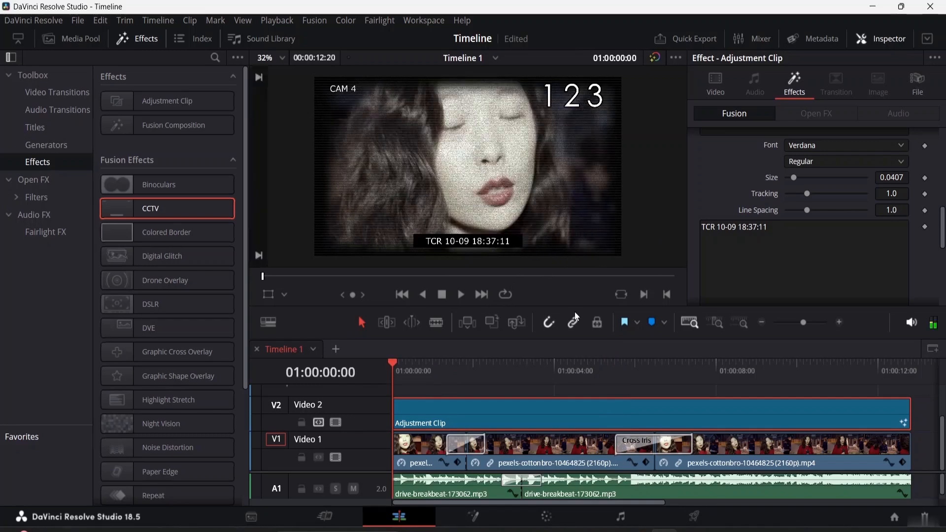
key("space")
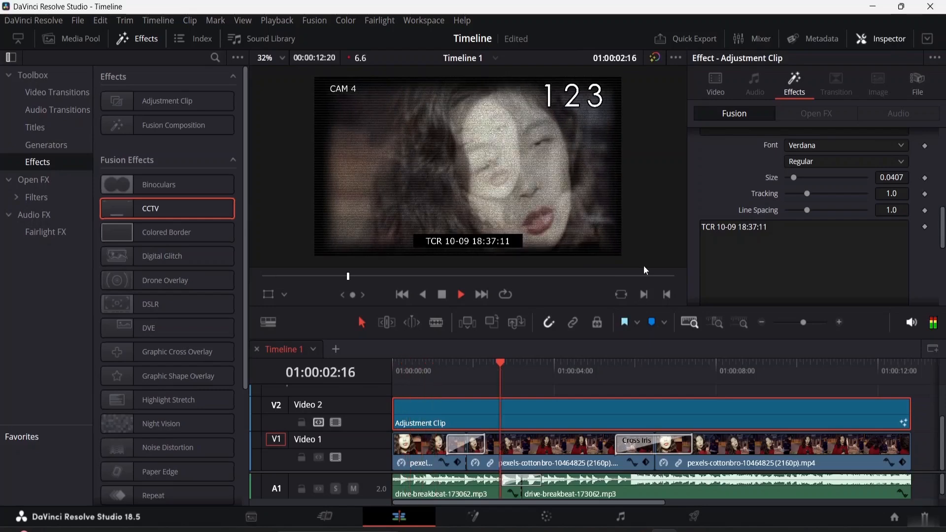
key("space")
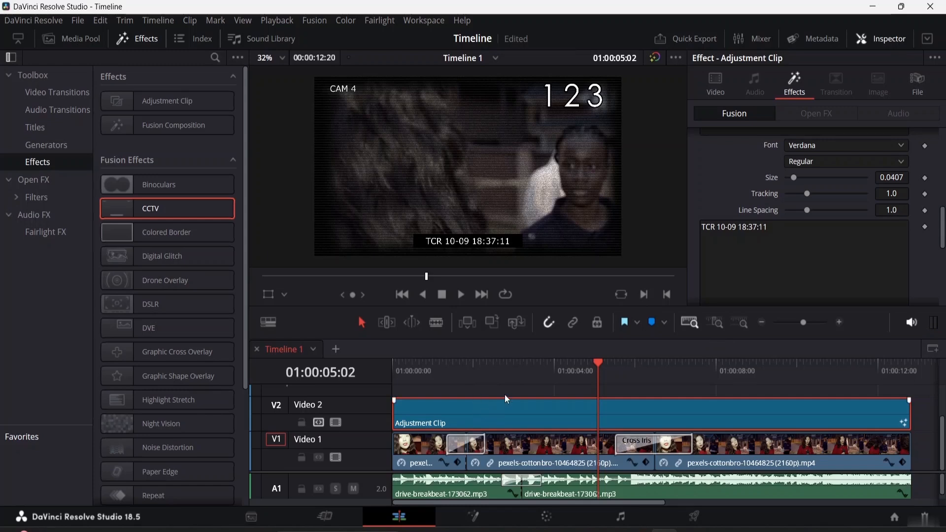
- Delete the Adjustment Clip from Video 2 and return the playhead to the timeline start
left_click(544, 450)
left_click(544, 422)
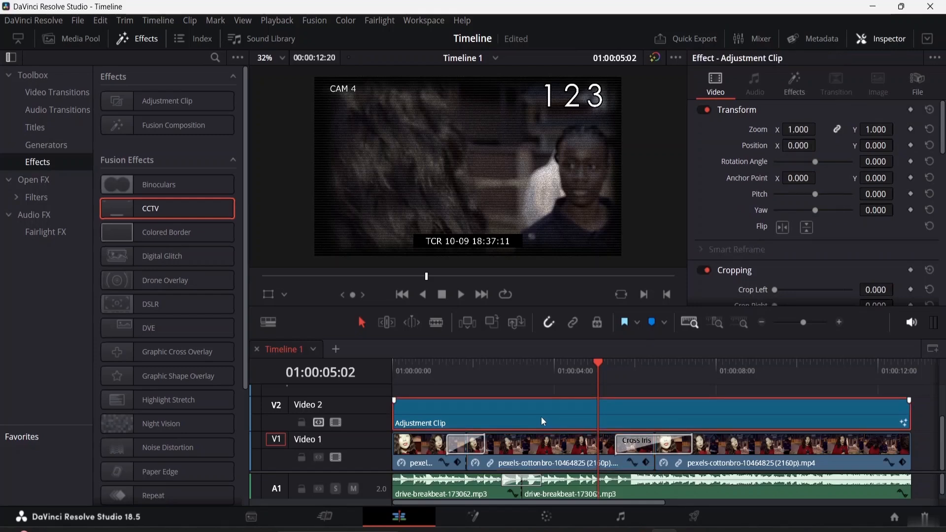
key("Delete")
key("Home")
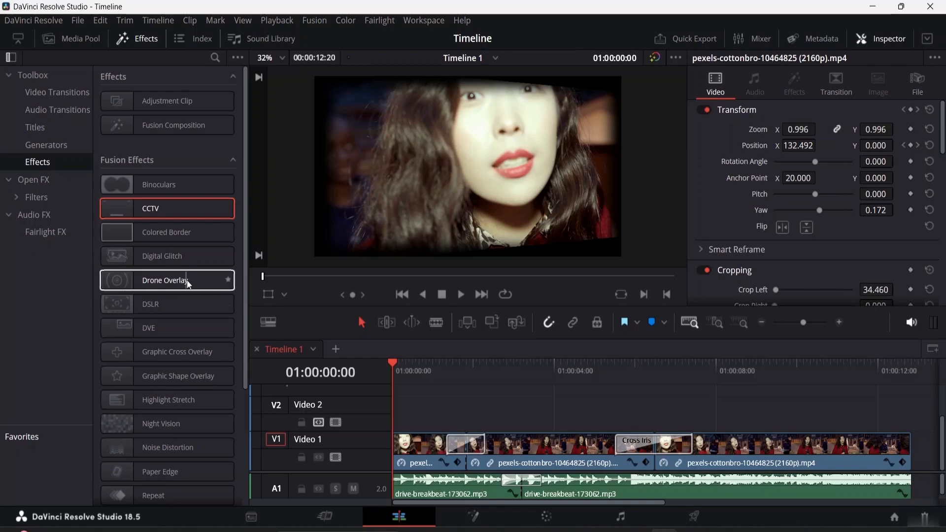
- Apply the Open FX Video Collage effect from Resolve FX Transform to the first clip on Video 1
scroll(187, 281, "down", 4)
scroll(177, 252, "up", 4)
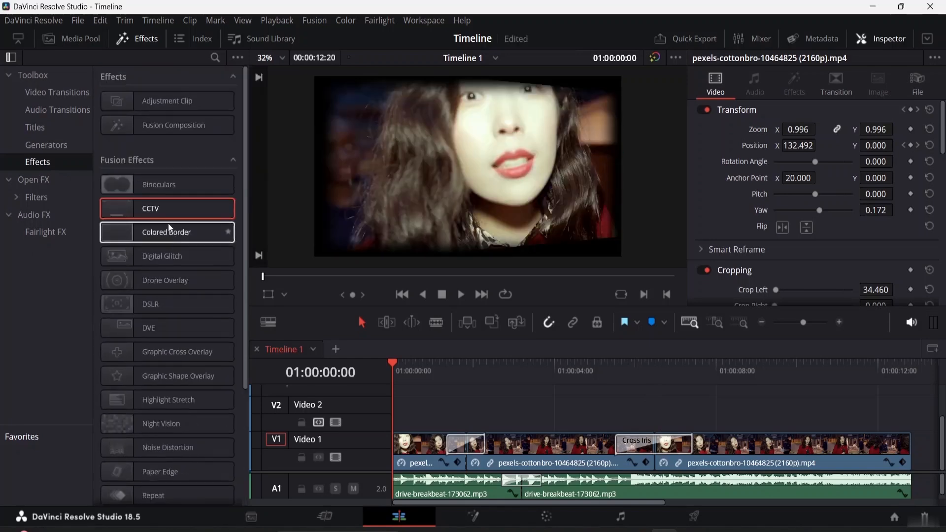
left_click(51, 180)
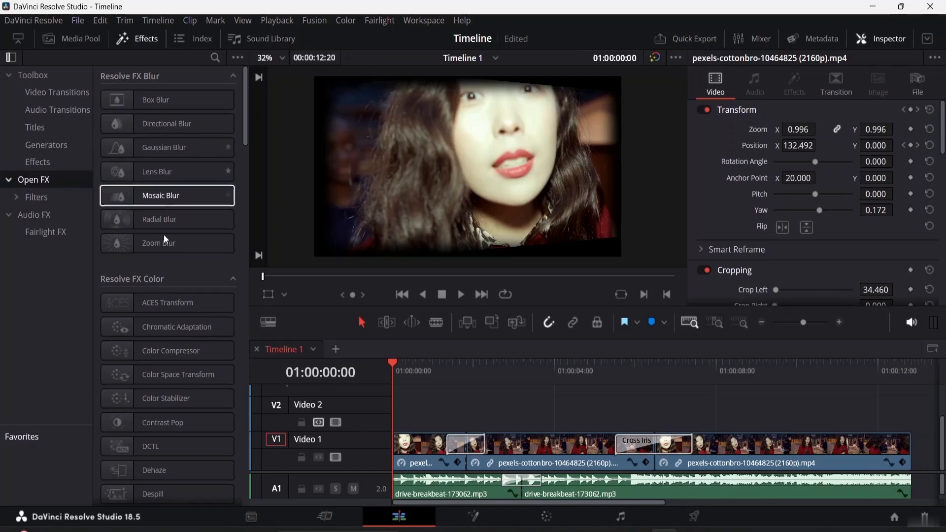
scroll(165, 300, "down", 10)
scroll(167, 304, "down", 15)
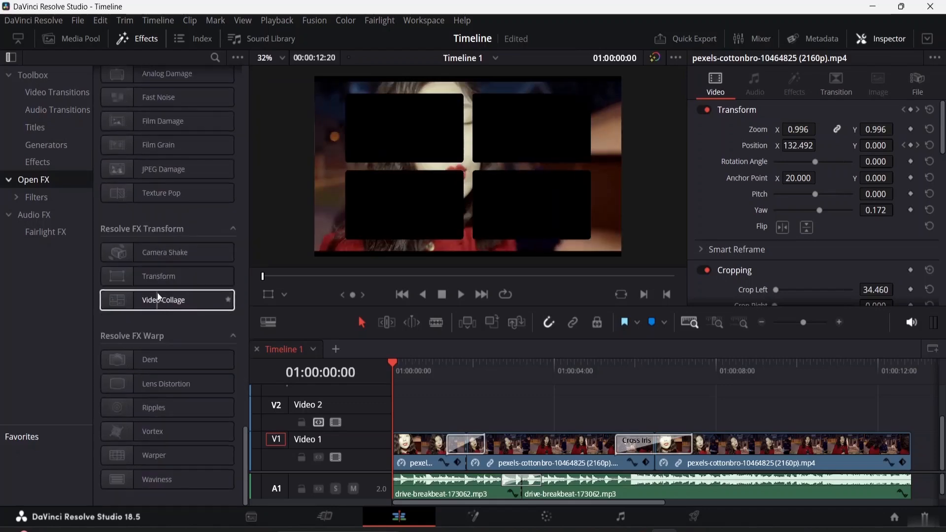
scroll(163, 296, "up", 5)
scroll(160, 276, "down", 3)
scroll(160, 269, "down", 3)
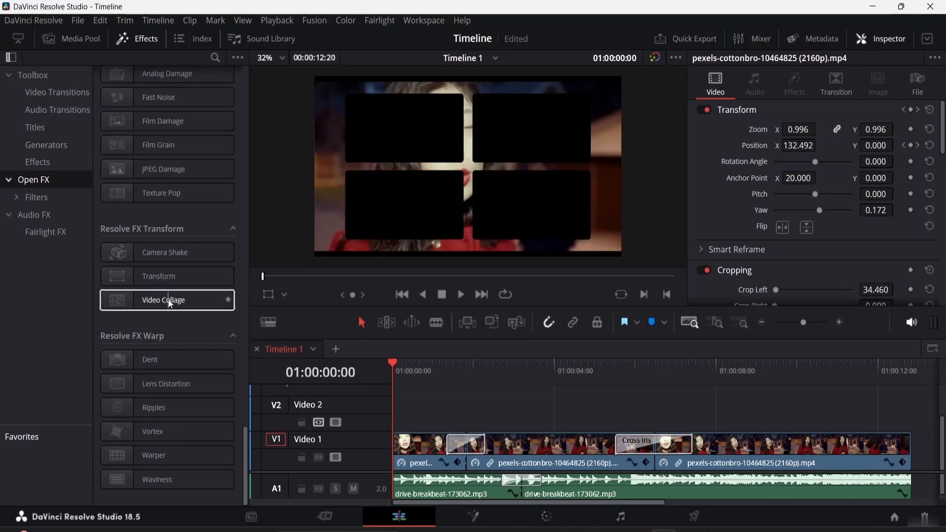
double_click(169, 302)
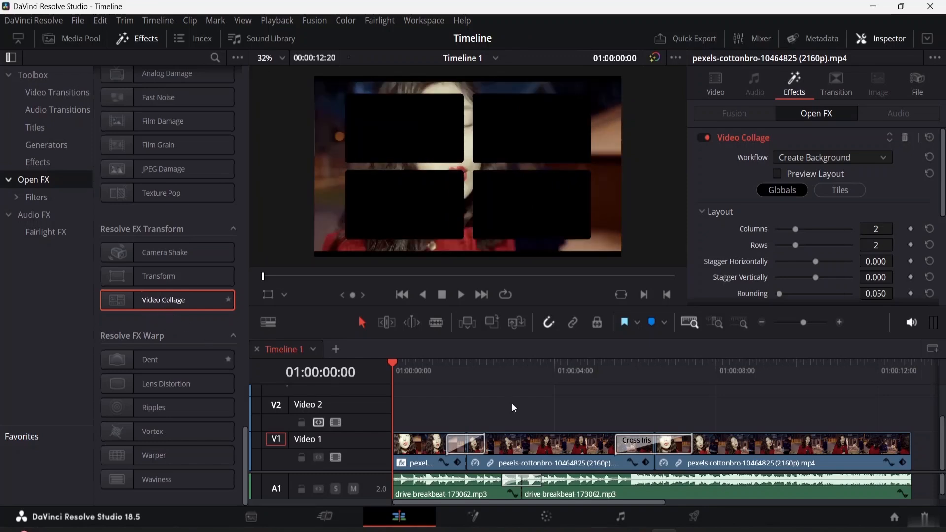
left_click(552, 453)
left_click(455, 461)
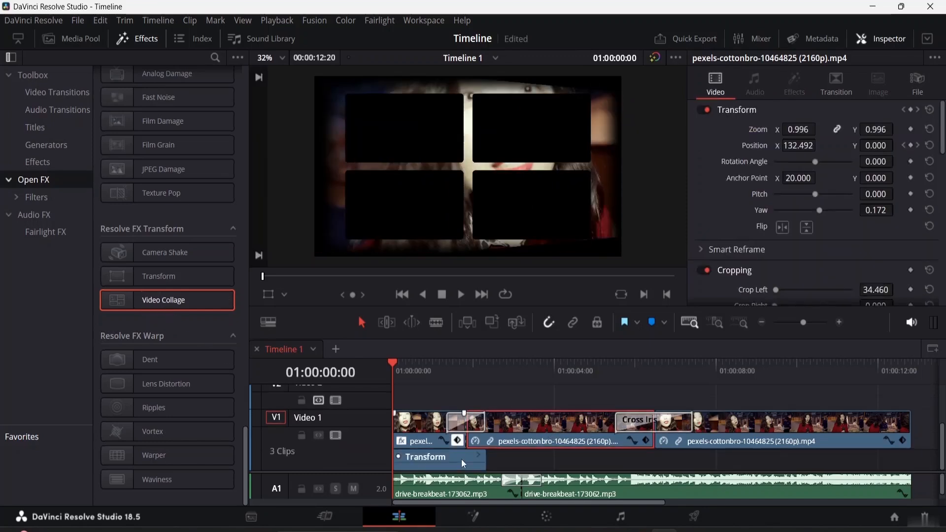
left_click(425, 416)
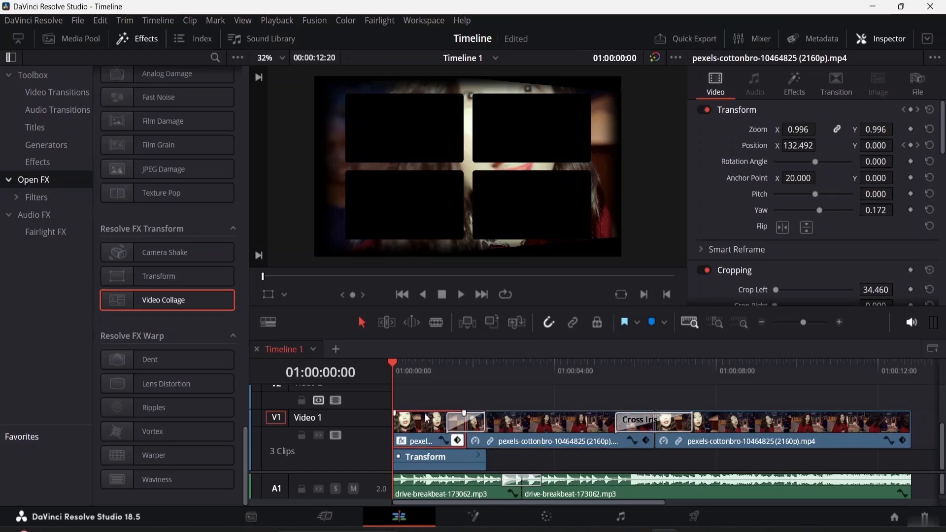
left_click_drag(414, 402, 712, 518)
left_click(714, 517)
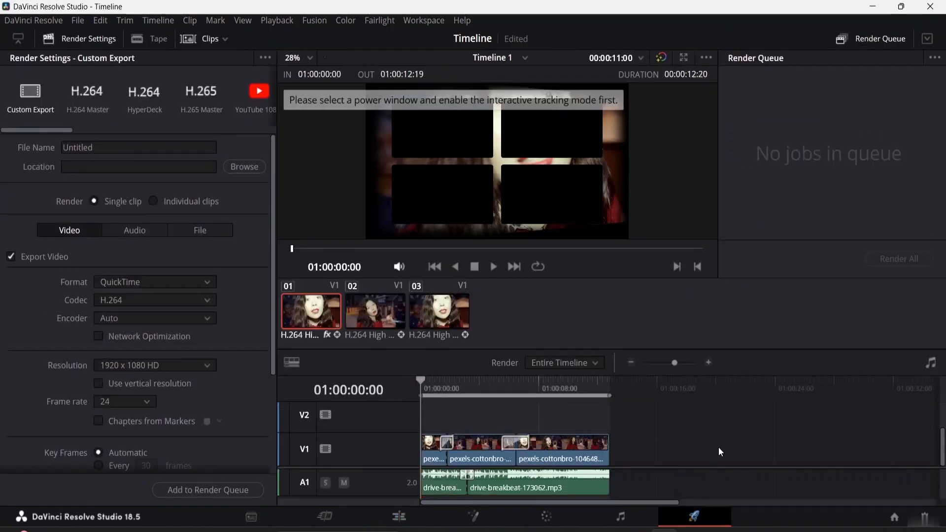
left_click_drag(633, 422, 501, 505)
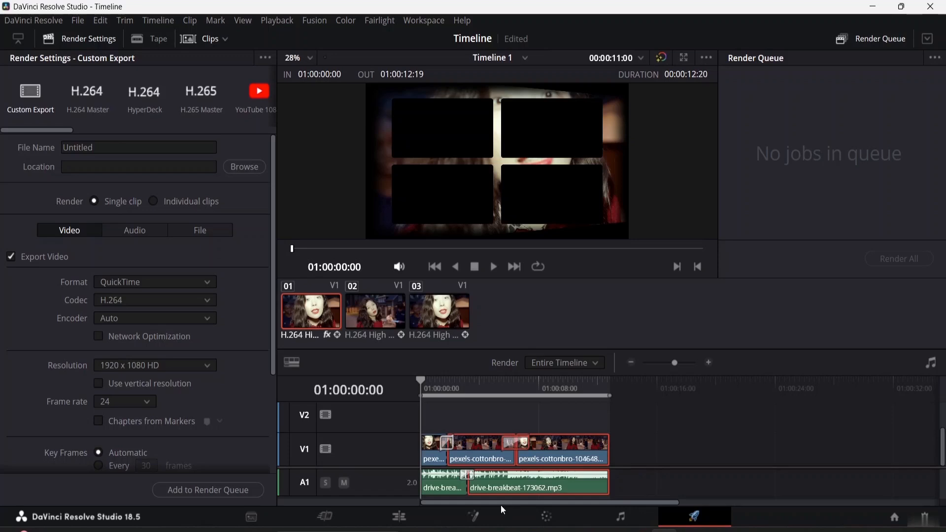
right_click(543, 477)
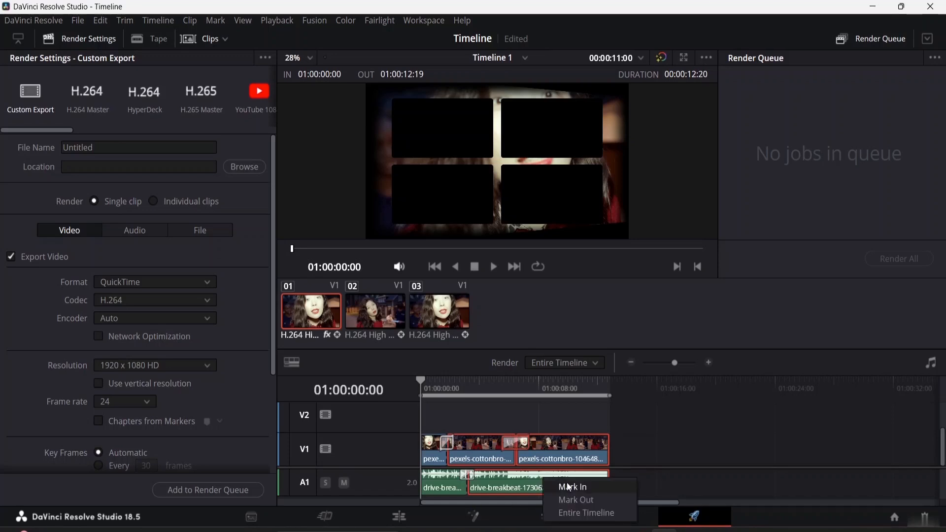
left_click(499, 450)
right_click(494, 453)
left_click(471, 444)
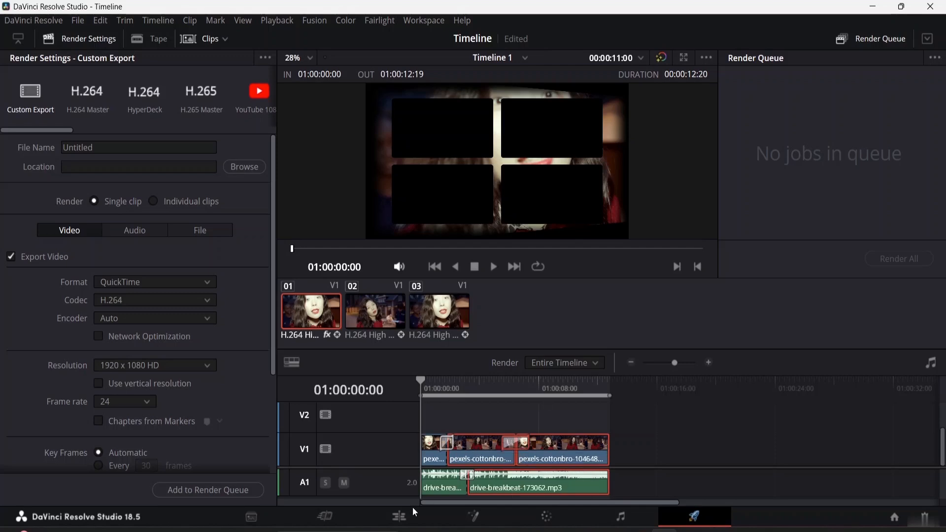
left_click(399, 517)
- Delete the second and third Video 1 clips and both audio clips, keeping and selecting only the first video clip
left_click_drag(419, 419, 640, 493)
left_click_drag(640, 493, 587, 461)
left_click_drag(471, 417, 739, 503)
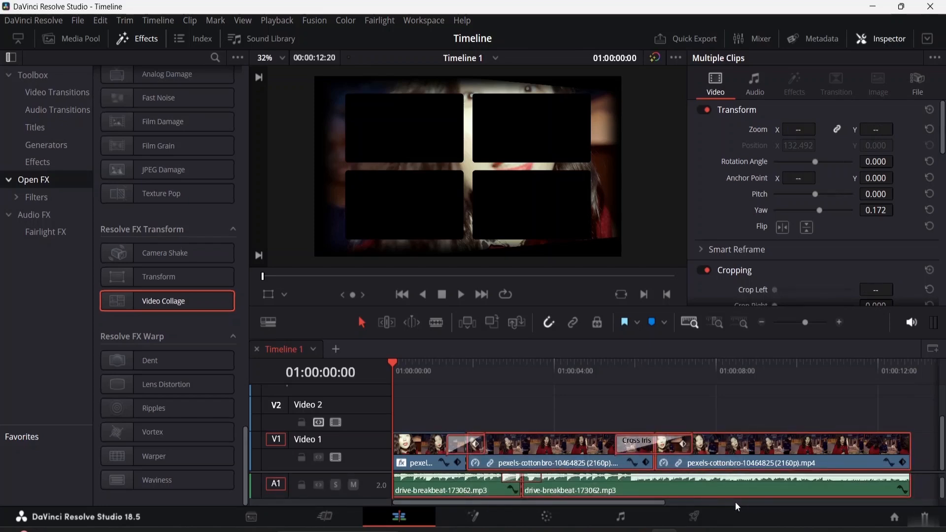
key("Delete")
left_click(595, 456)
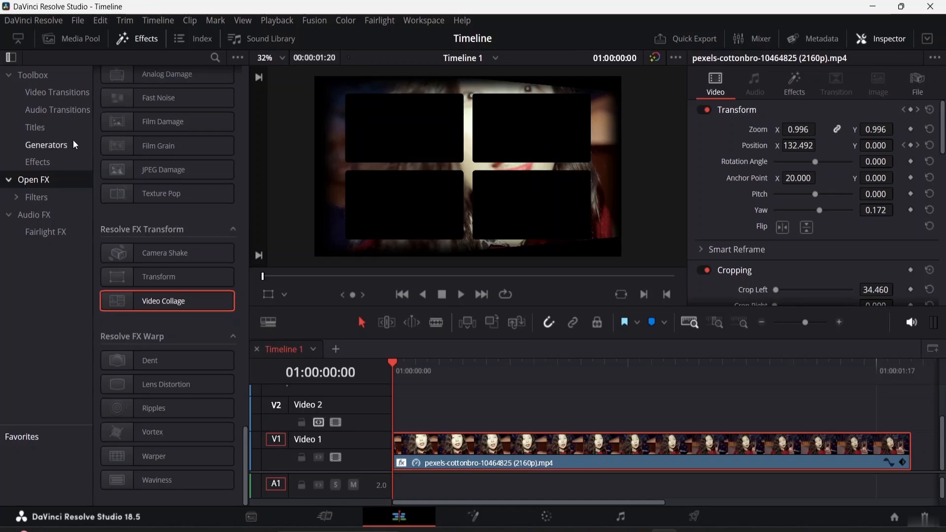
left_click(82, 37)
left_click_drag(124, 102, 395, 421)
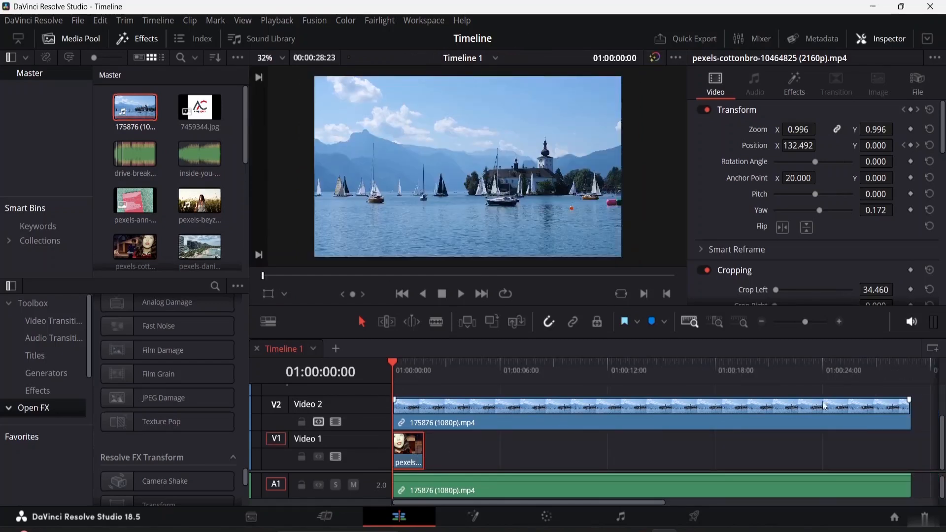
left_click_drag(913, 416, 428, 423)
scroll(436, 408, "up", 2)
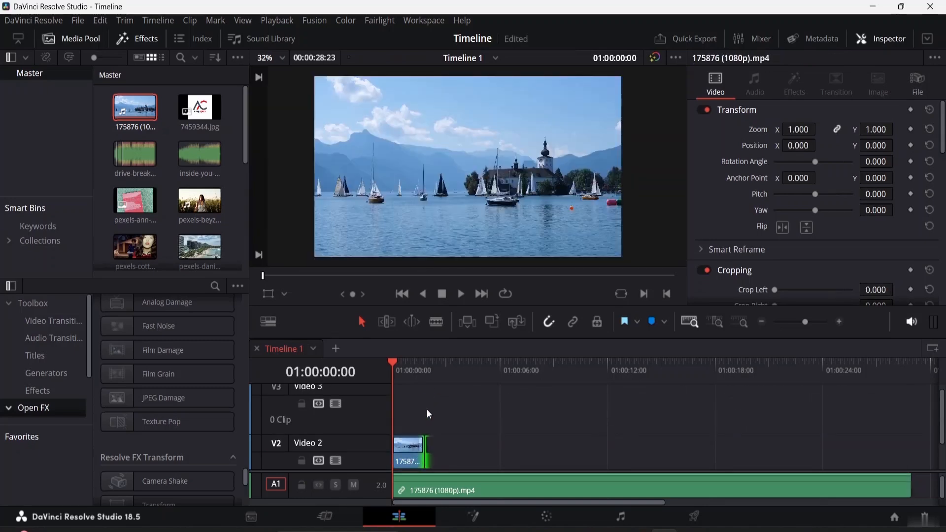
- Place the pink book cover image at the start of Video 3 and trim it to the length of the clips below
left_click(161, 190)
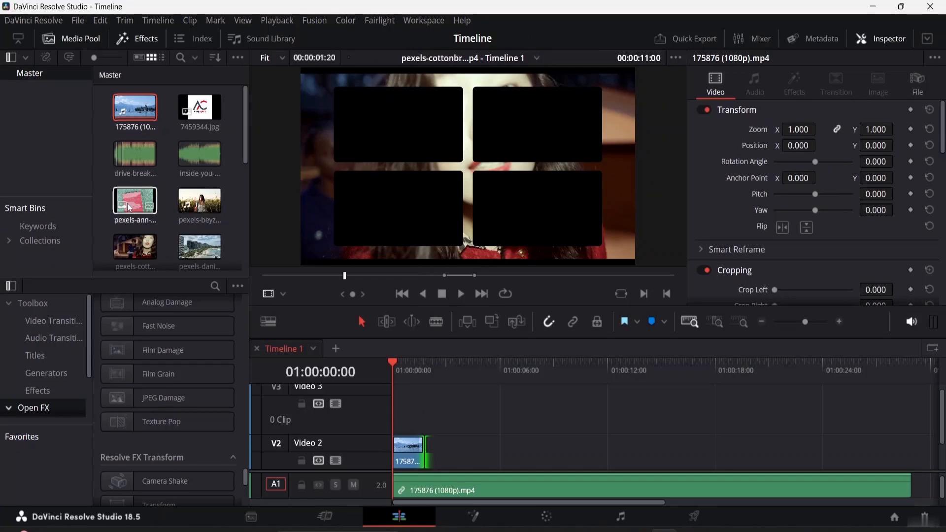
left_click_drag(137, 201, 419, 414)
left_click_drag(482, 401, 430, 400)
scroll(503, 433, "down", 2)
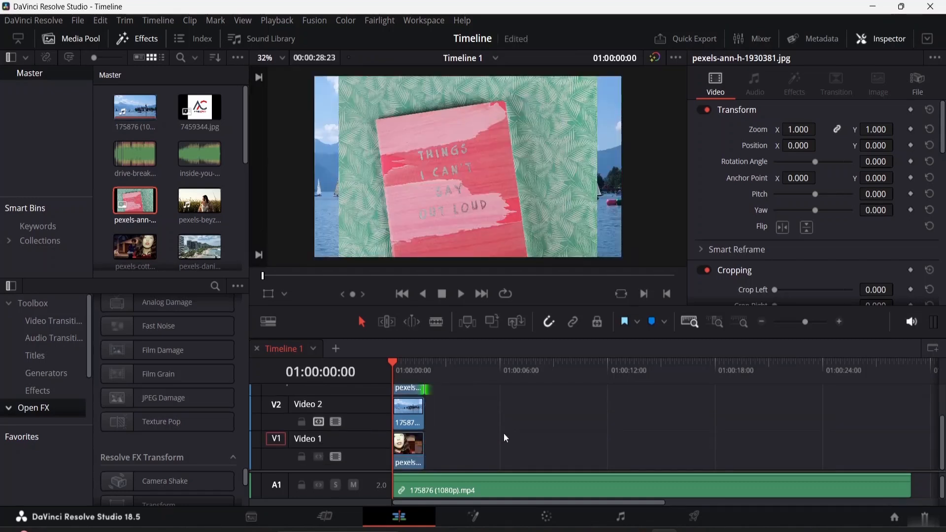
- Place the video of the woman in the grass field at the start of Video 4 and trim it to the other clips' length
scroll(502, 431, "up", 2)
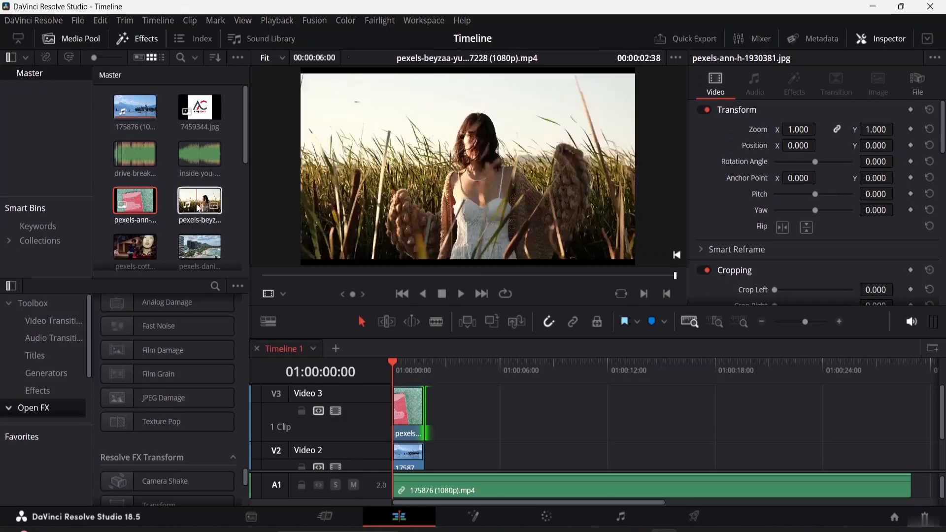
left_click_drag(200, 202, 390, 401)
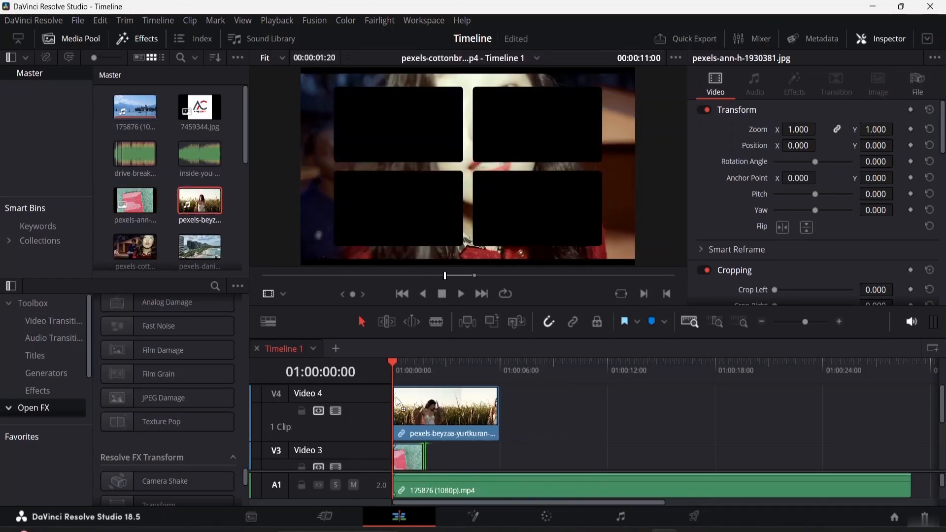
scroll(593, 430, "down", 2)
scroll(592, 433, "down", 3)
scroll(575, 426, "up", 4)
left_click_drag(501, 391, 424, 389)
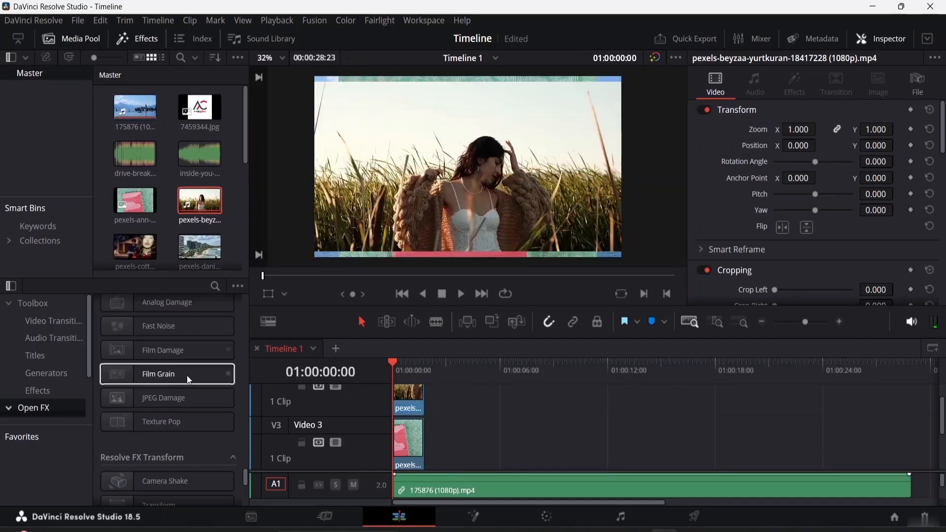
- Apply the Video Collage effect to the clips on Video 4 and Video 3
scroll(162, 429, "down", 3)
scroll(149, 454, "down", 1)
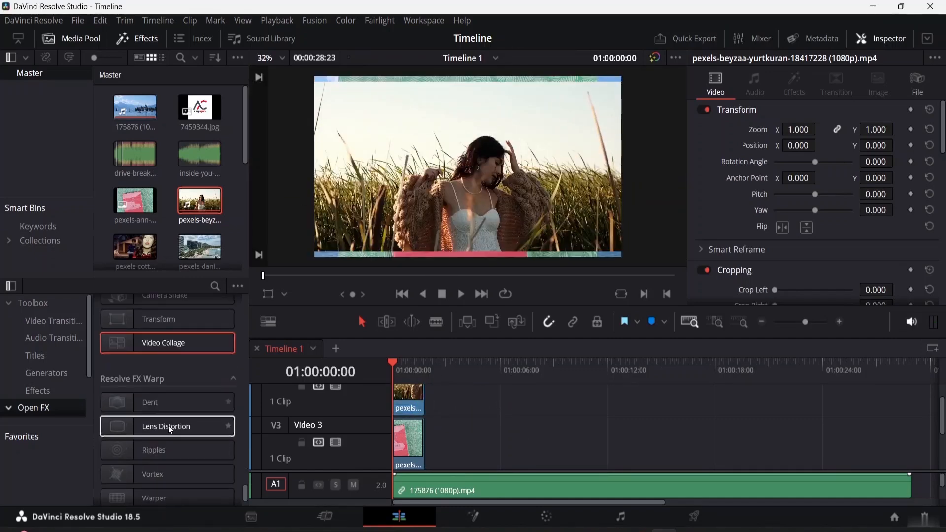
double_click(170, 345)
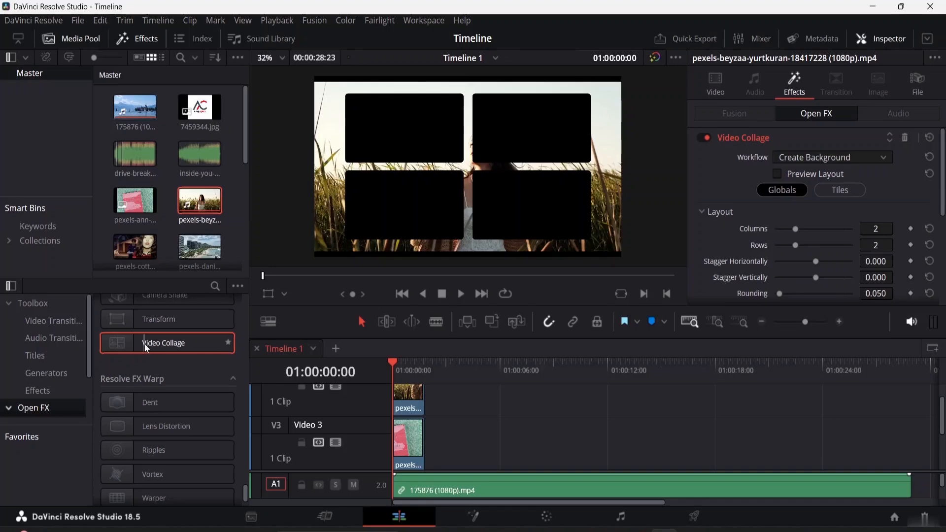
left_click_drag(147, 349, 405, 440)
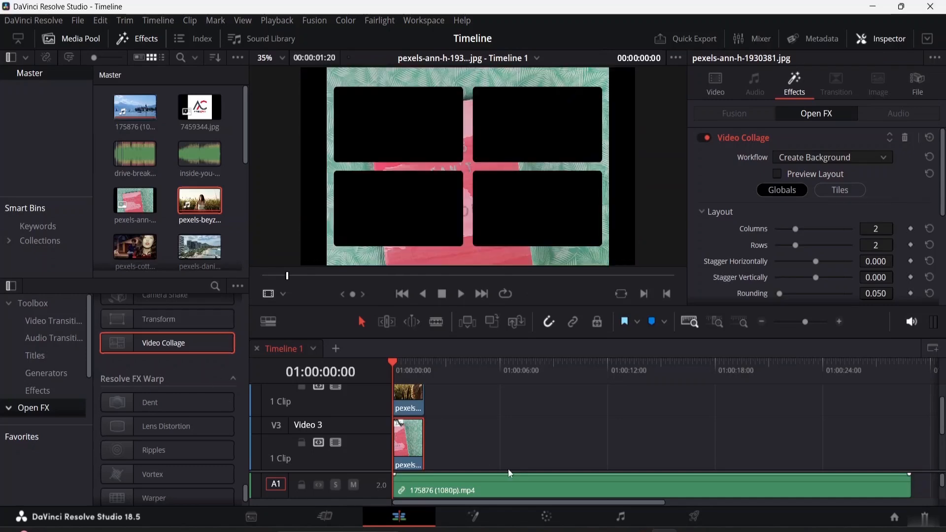
scroll(486, 466, "up", 2)
left_click_drag(164, 345, 407, 411)
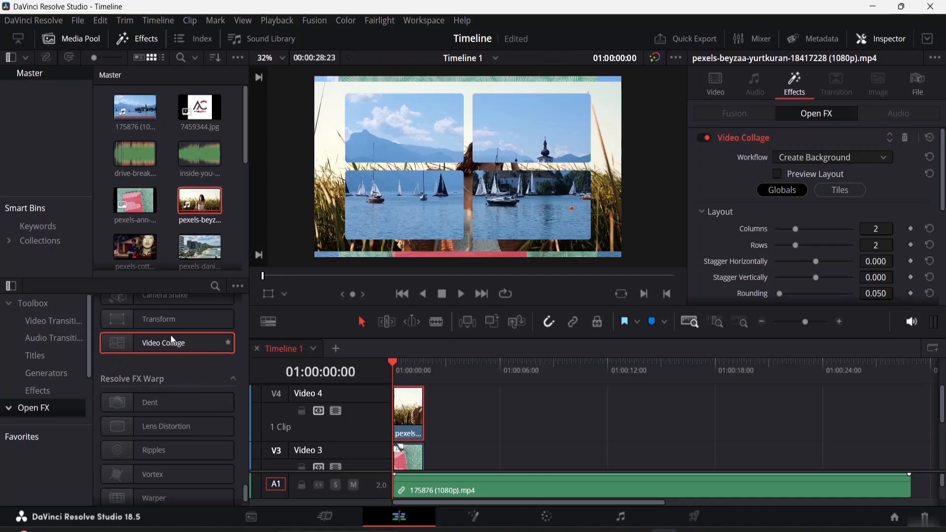
- Apply the Video Collage effect to the clips on Video 2 and Video 1, and select the Video 1 clip
scroll(419, 421, "down", 3)
scroll(413, 417, "down", 2)
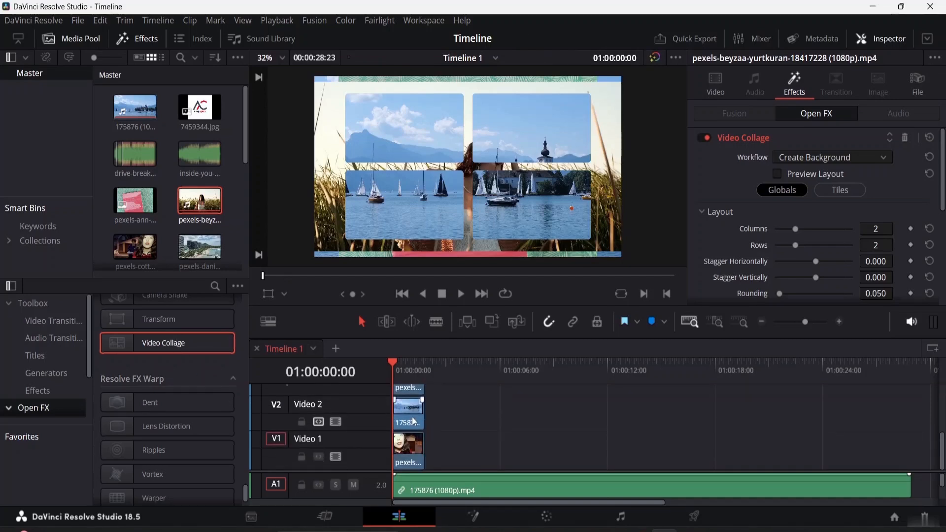
left_click_drag(152, 349, 411, 411)
left_click_drag(170, 342, 406, 454)
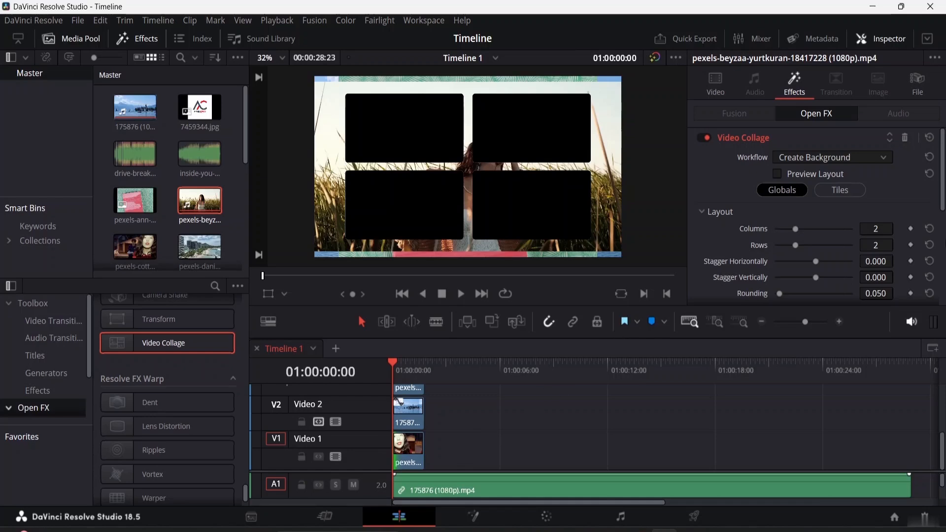
left_click(410, 452)
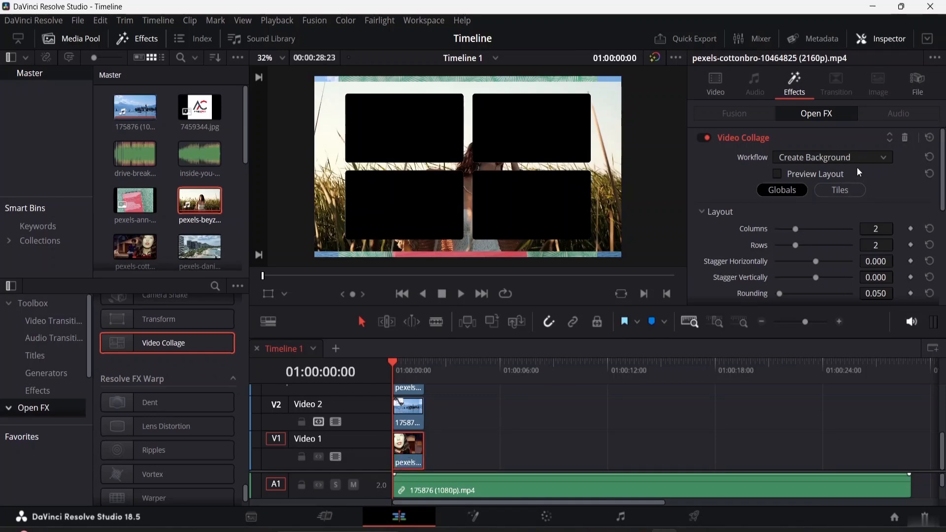
- Set the Video 1 clip's Video Collage workflow to Create Tile and assign it to Tile 1
left_click(865, 156)
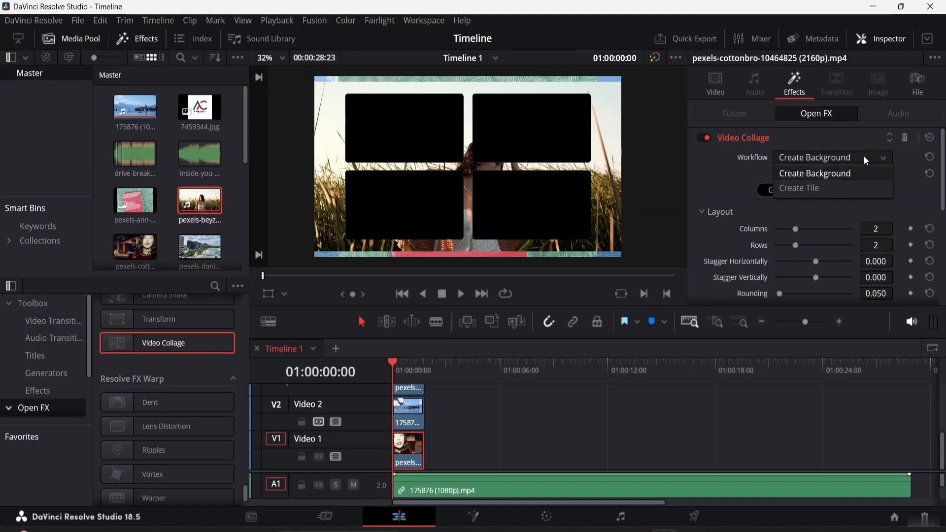
left_click(838, 188)
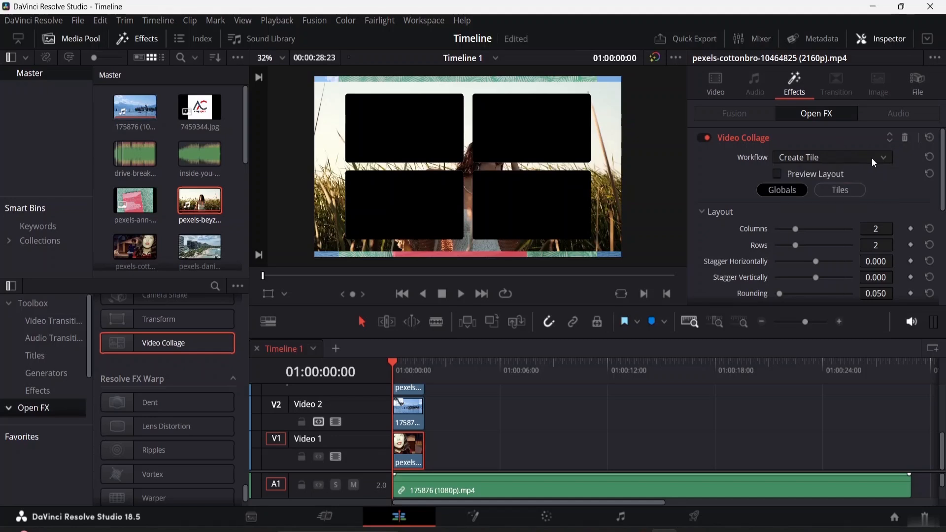
left_click(842, 191)
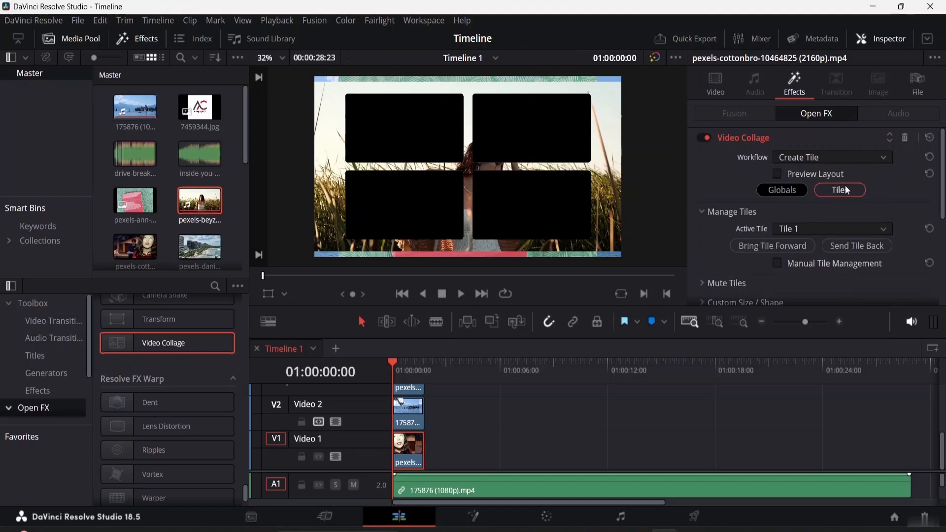
left_click(865, 231)
left_click(825, 249)
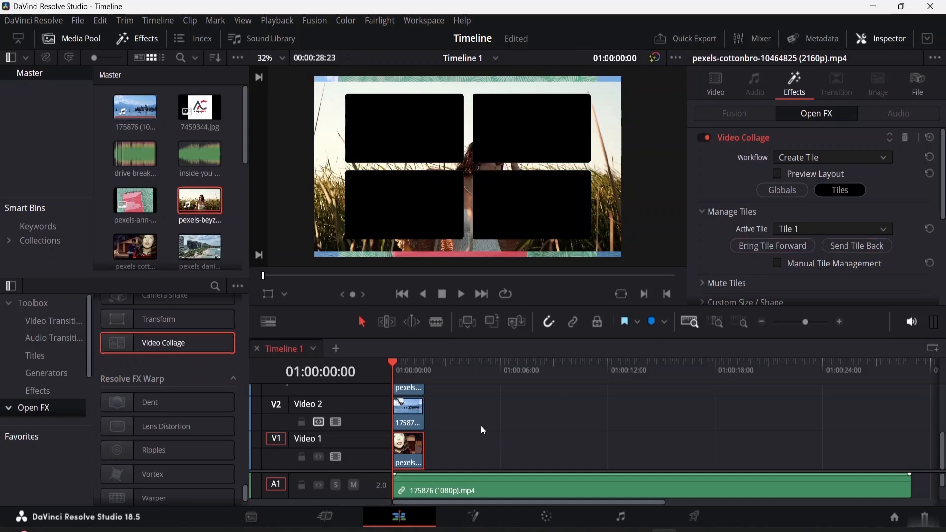
- Set the active Video Collage tile of the Video 2 clip to Tile 2
left_click(415, 420)
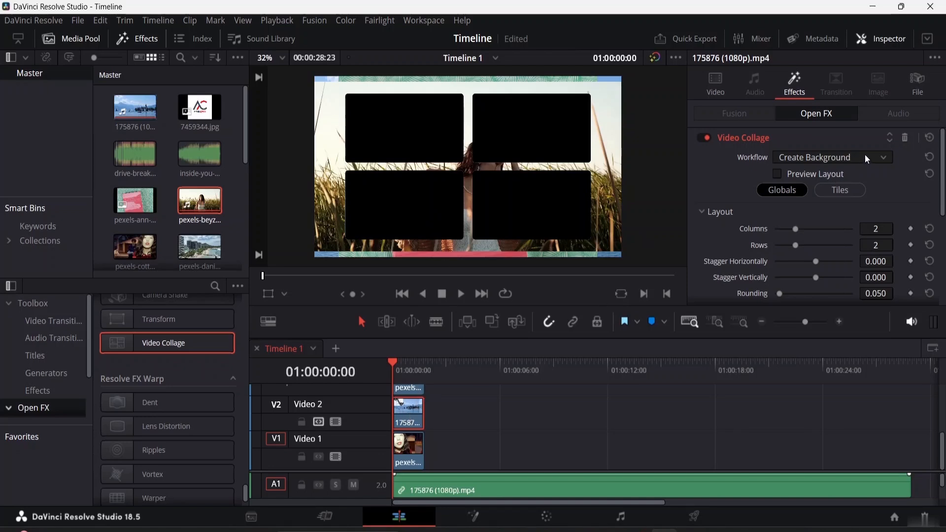
left_click(850, 190)
left_click(860, 229)
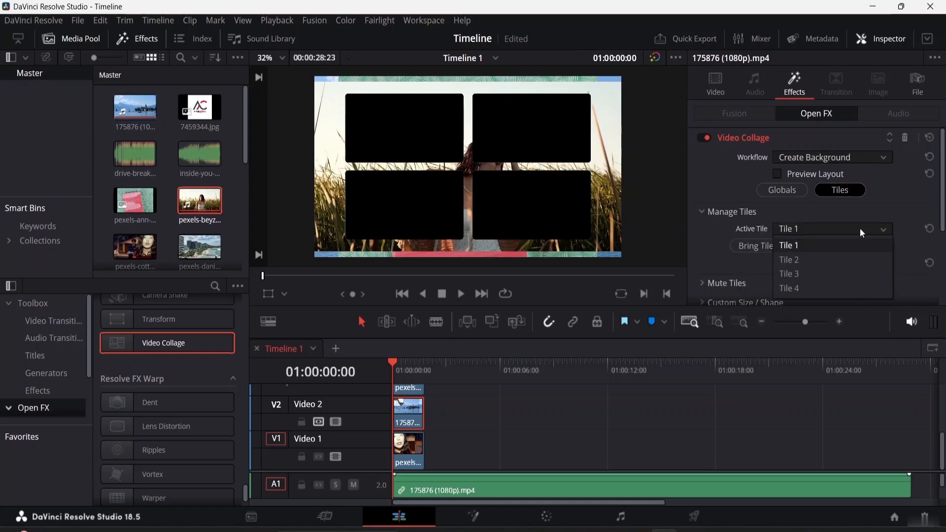
left_click(832, 261)
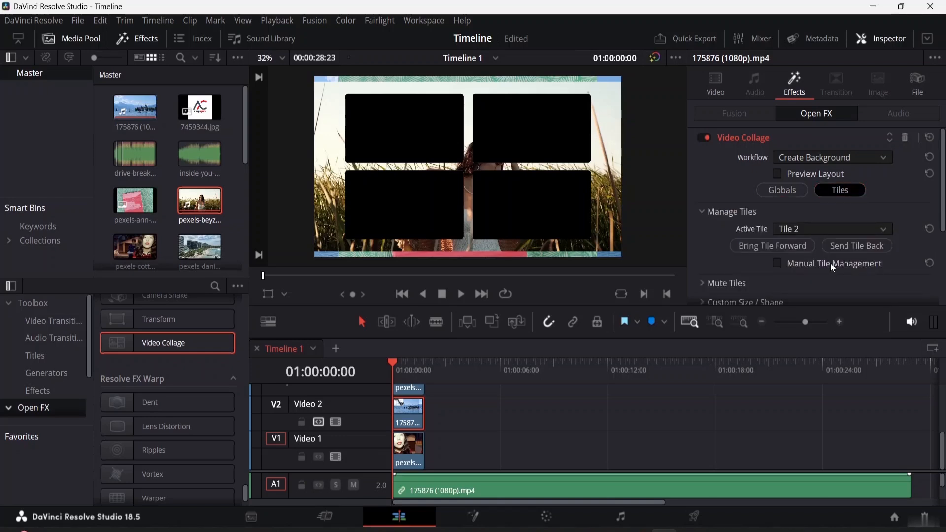
- Set the Video 3 book cover clip's Video Collage workflow to Create Tile and assign it to Tile 3
scroll(493, 415, "up", 2)
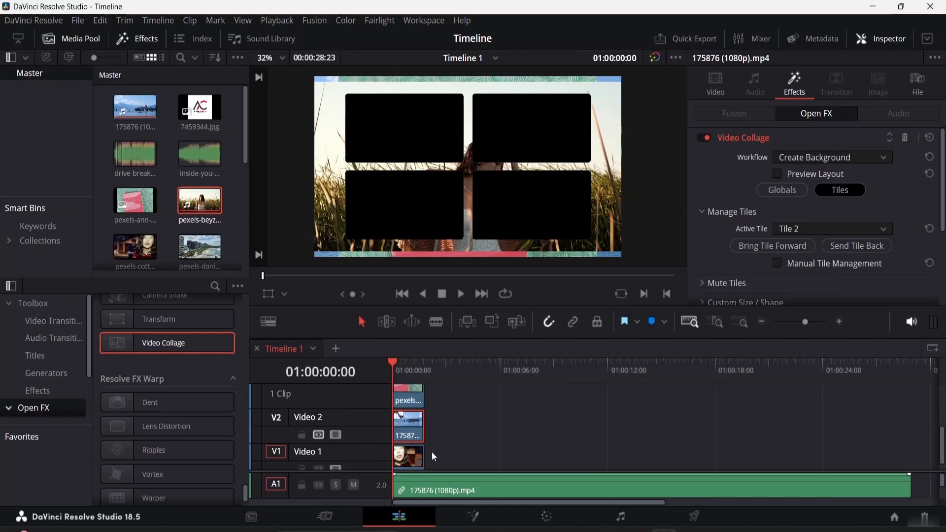
left_click(409, 412)
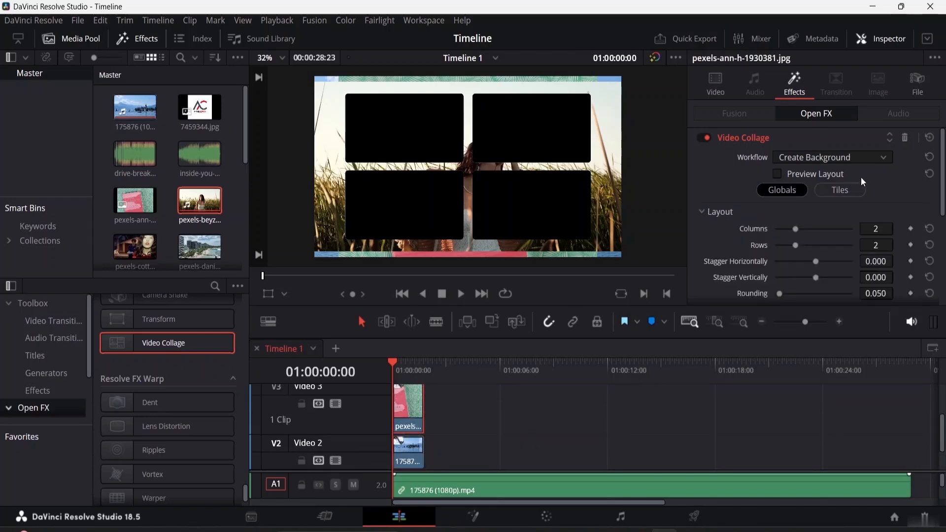
left_click(871, 158)
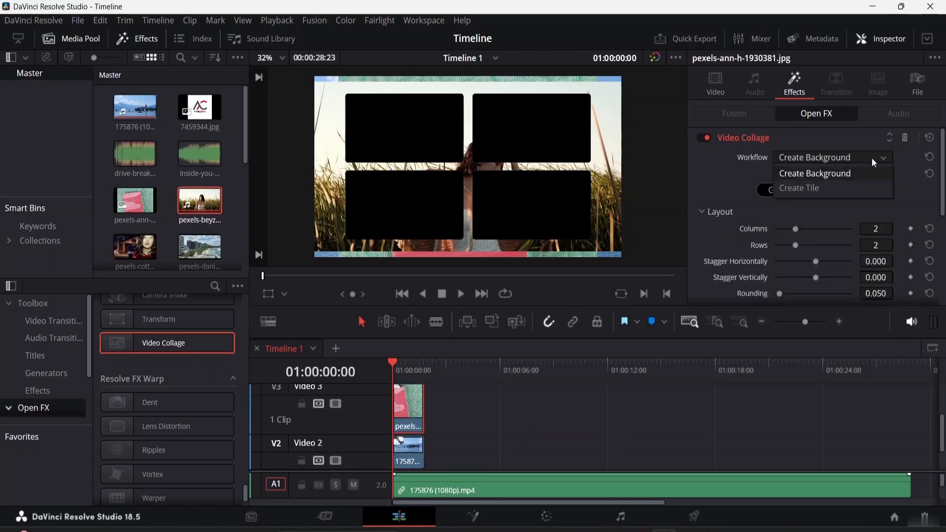
left_click(831, 188)
left_click(850, 187)
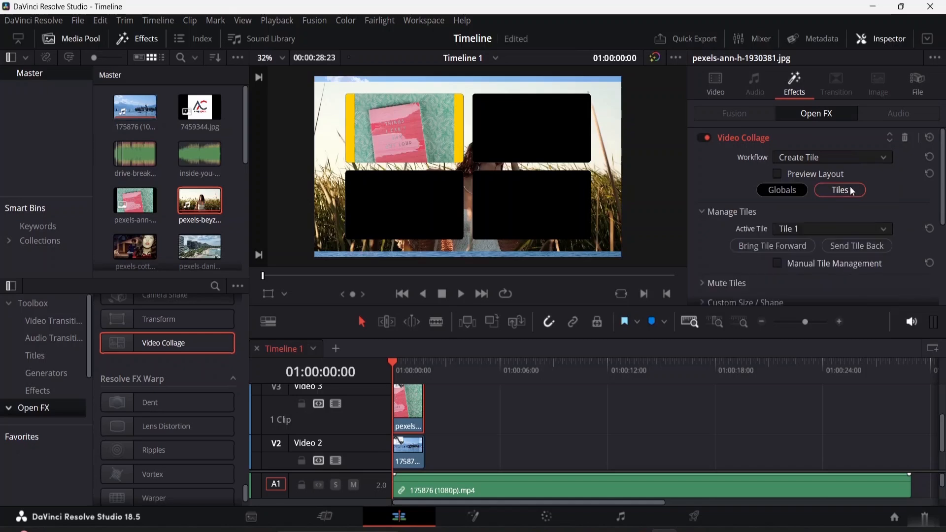
left_click(851, 229)
left_click(829, 274)
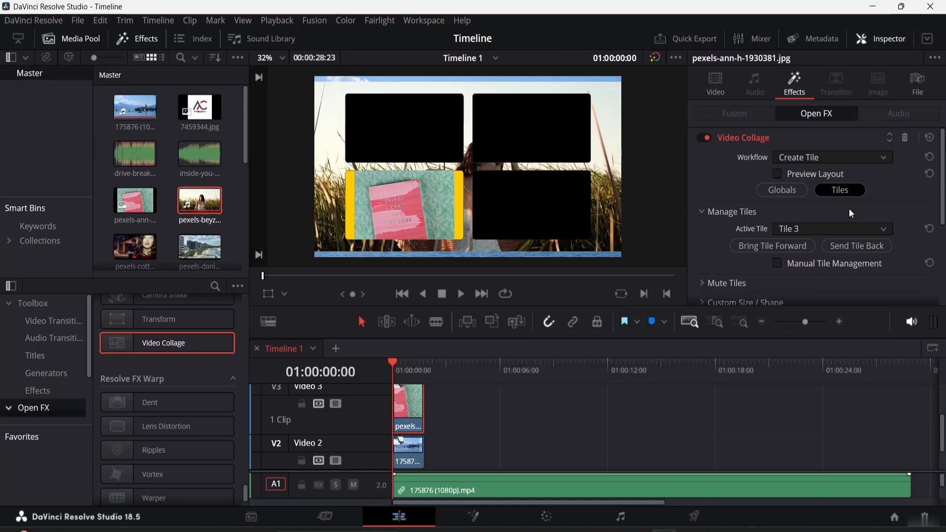
- Set the Video 4 grass field clip's Video Collage workflow to Create Tile and assign it to Tile 4
scroll(435, 439, "down", 2)
scroll(427, 422, "up", 2)
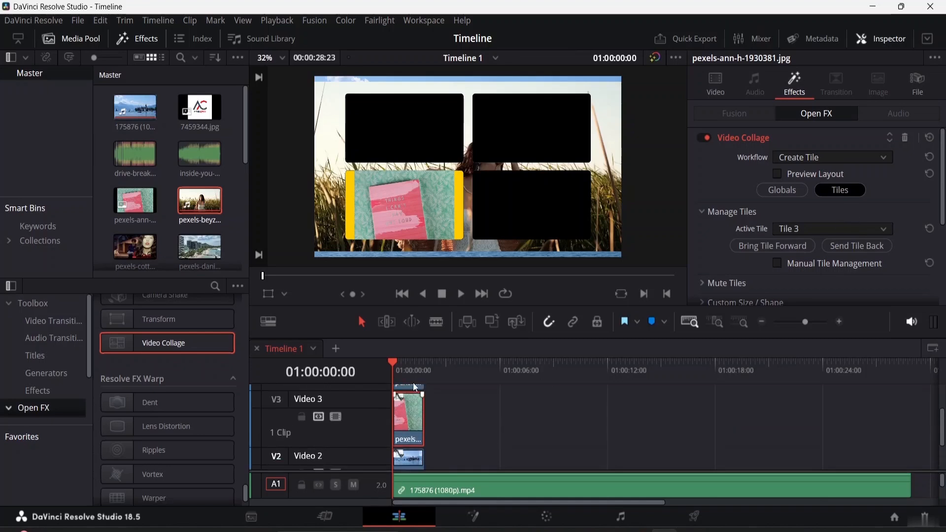
left_click(410, 407)
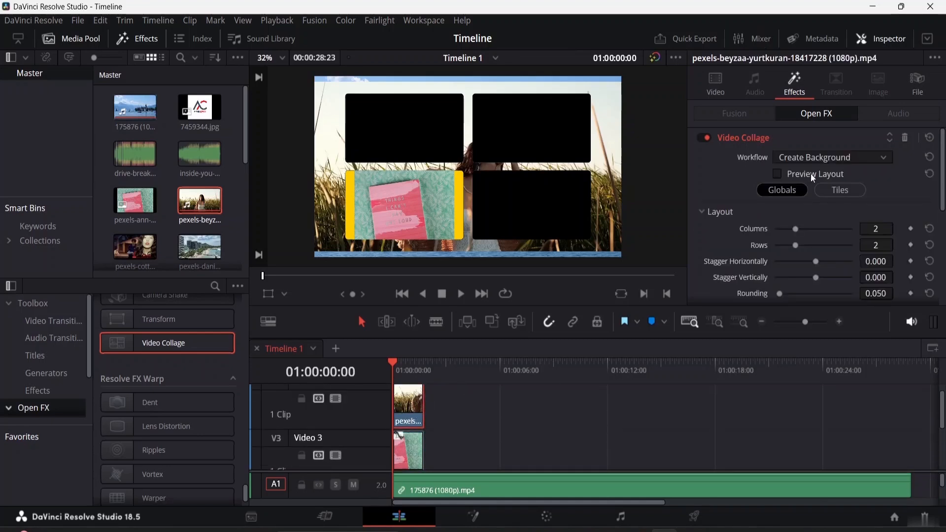
left_click(860, 157)
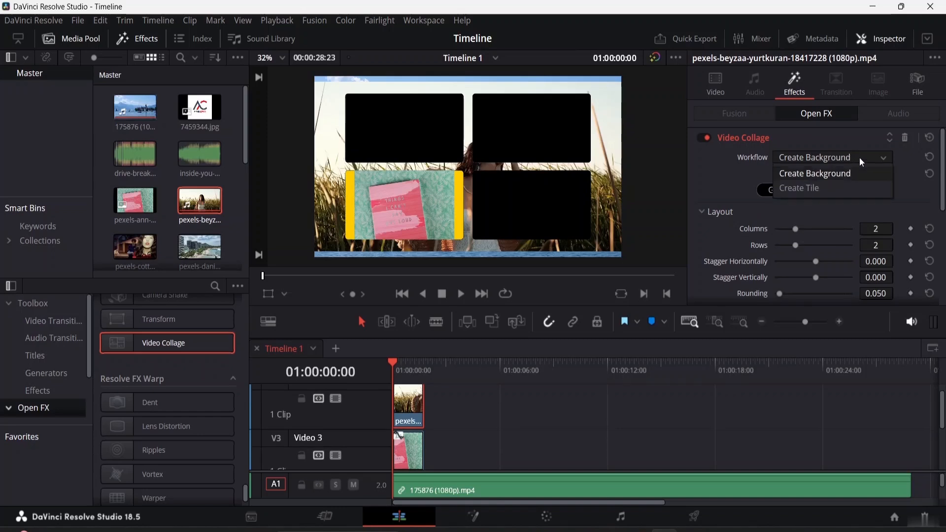
left_click(850, 183)
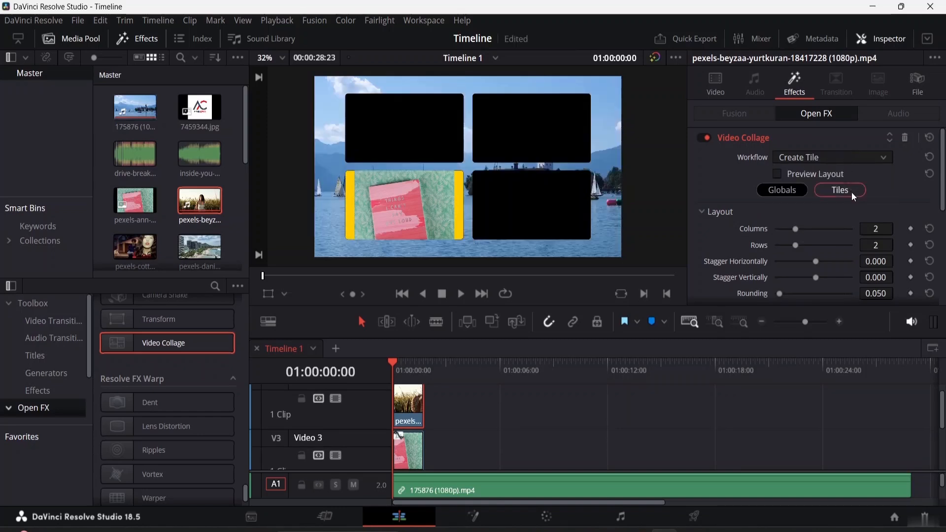
left_click(850, 190)
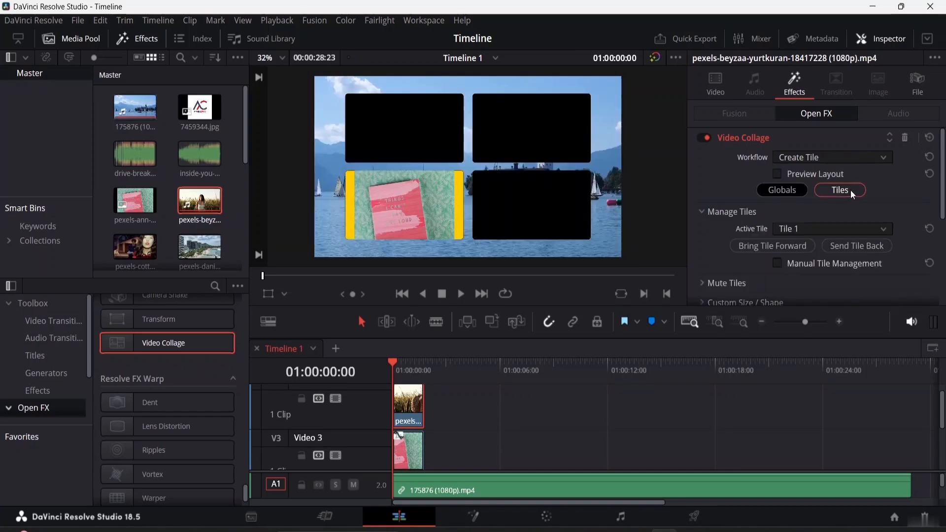
left_click(854, 231)
left_click(836, 290)
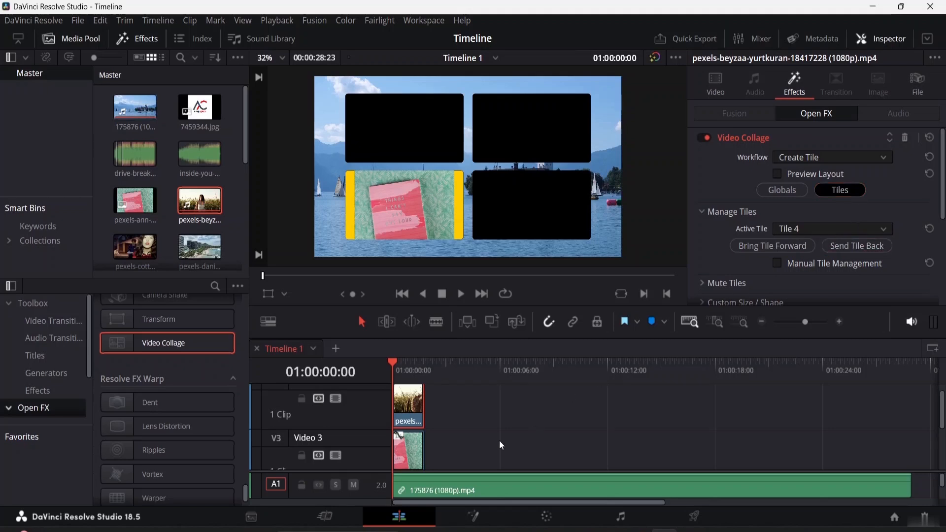
- Switch the Video 2 lake clip's Video Collage workflow to Create Tile, keeping Tile 2 as its active tile
scroll(469, 429, "up", 1)
scroll(444, 424, "down", 2)
scroll(441, 425, "down", 2)
left_click(407, 435)
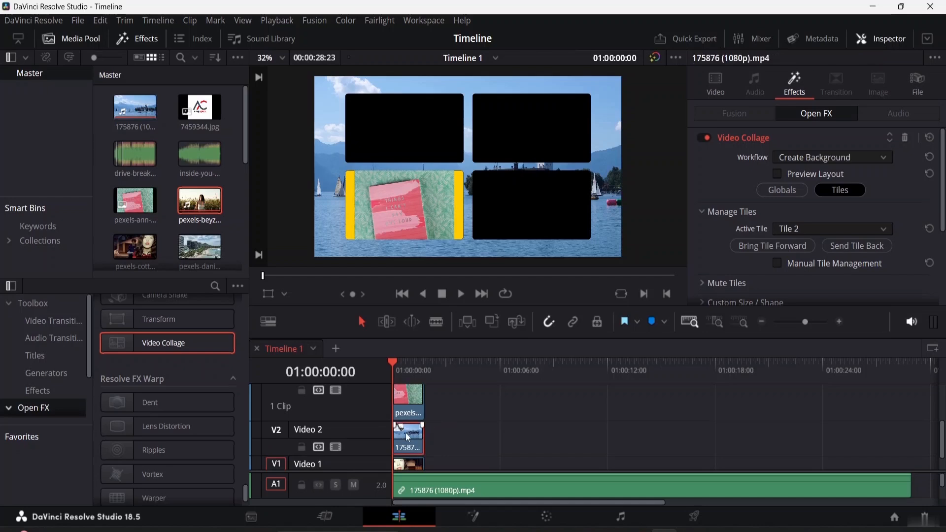
left_click(876, 157)
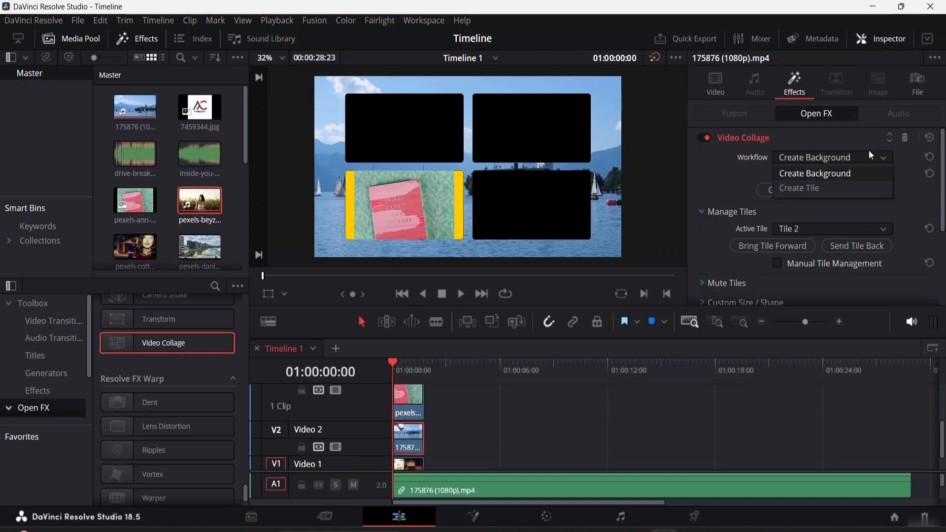
left_click(836, 188)
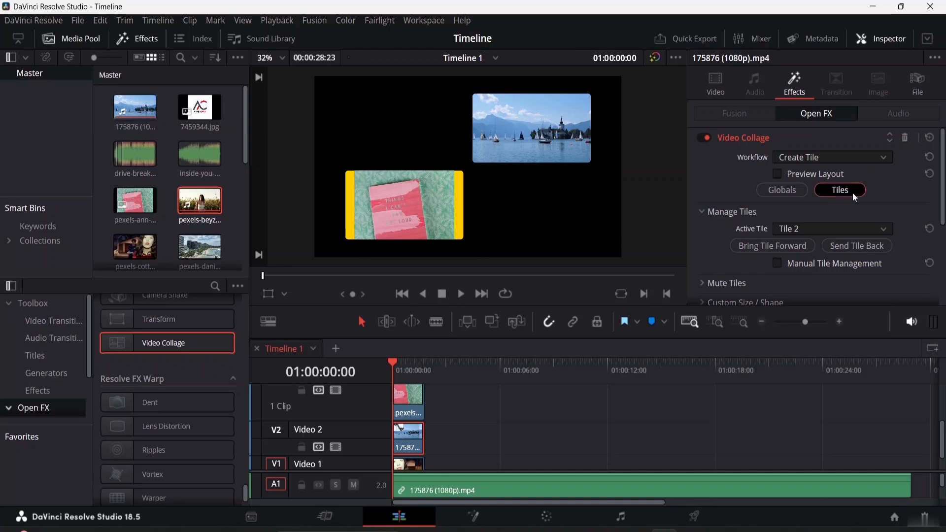
left_click(856, 230)
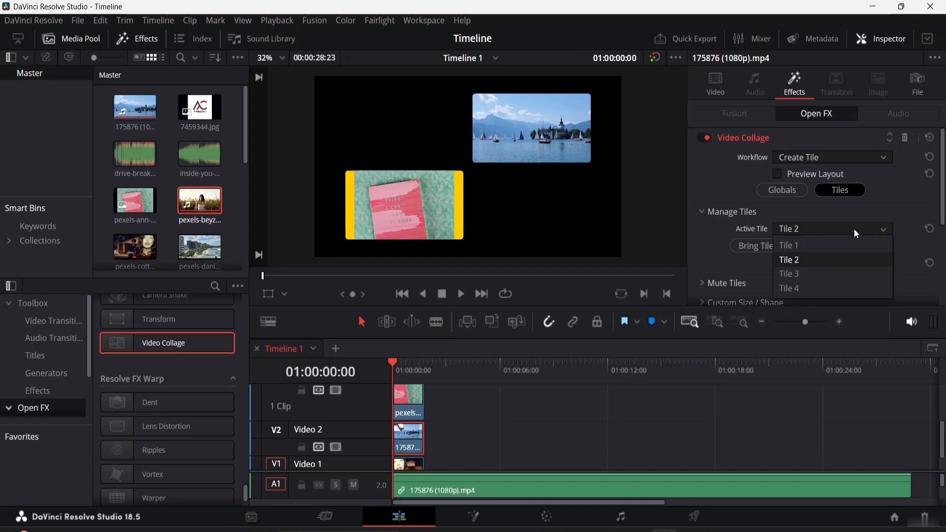
left_click(821, 263)
- Recheck the Video 1 clip's Video Collage tile assignment, choosing Tile 1 again
scroll(448, 456, "down", 1)
left_click(416, 439)
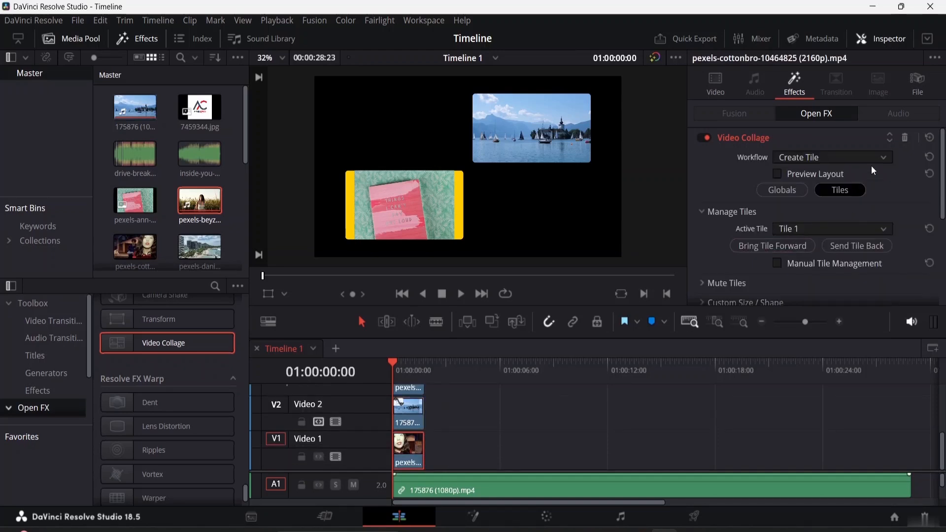
left_click(847, 231)
left_click(824, 252)
- Scrub and play through the four-tile collage to preview it, and return the playhead to the timeline start
left_click(408, 363)
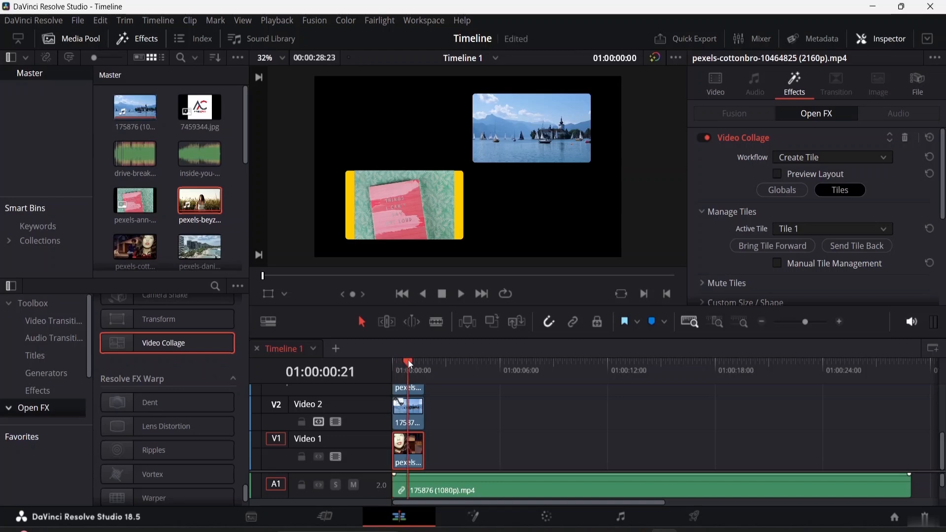
left_click_drag(412, 363, 418, 362)
key("space")
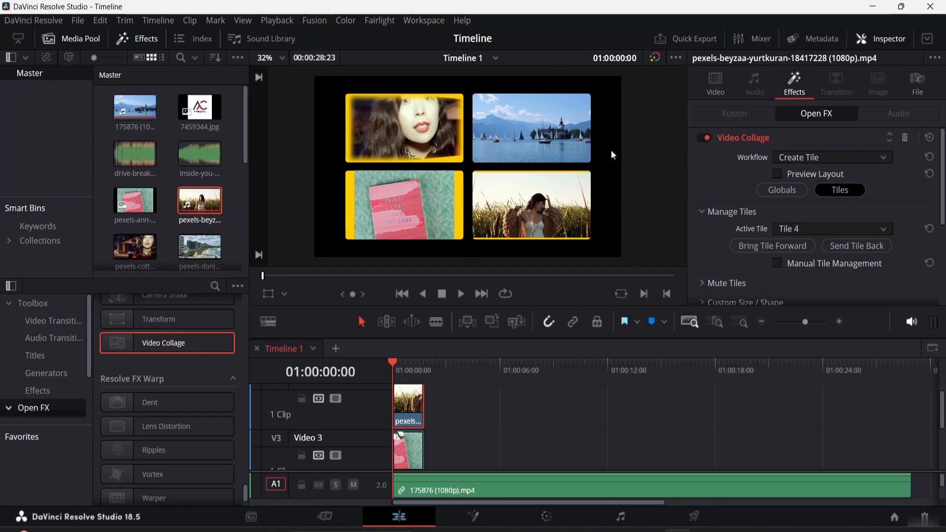
scroll(750, 204, "down", 5)
scroll(746, 203, "up", 5)
key("space")
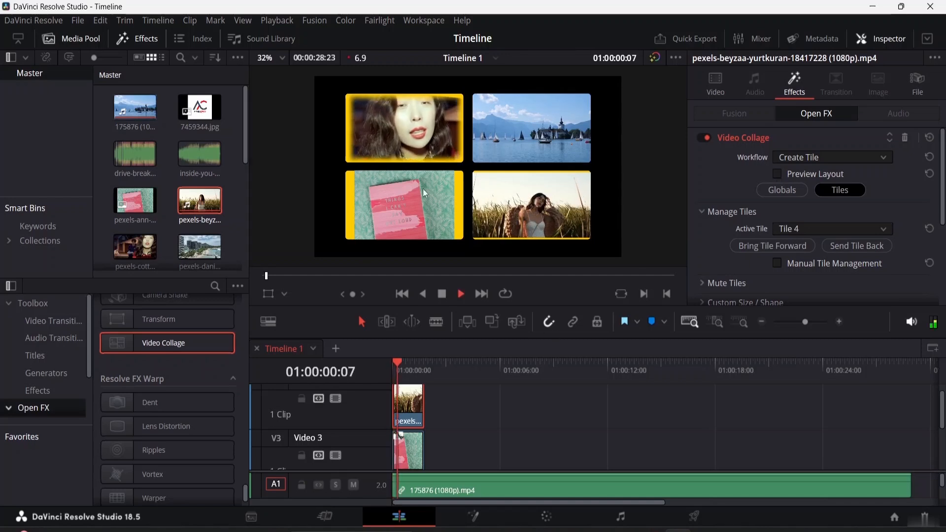
key("space")
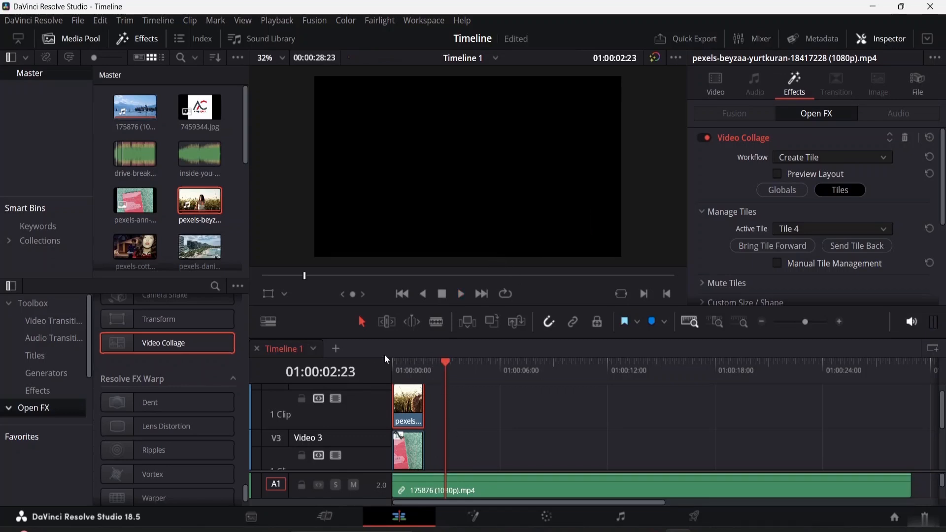
left_click_drag(440, 359, 378, 355)
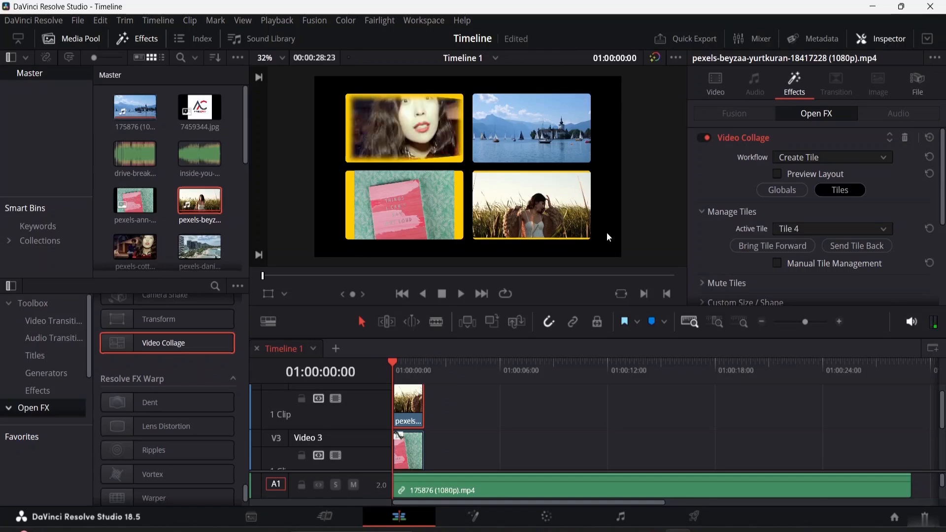
scroll(732, 223, "down", 5)
scroll(732, 223, "up", 5)
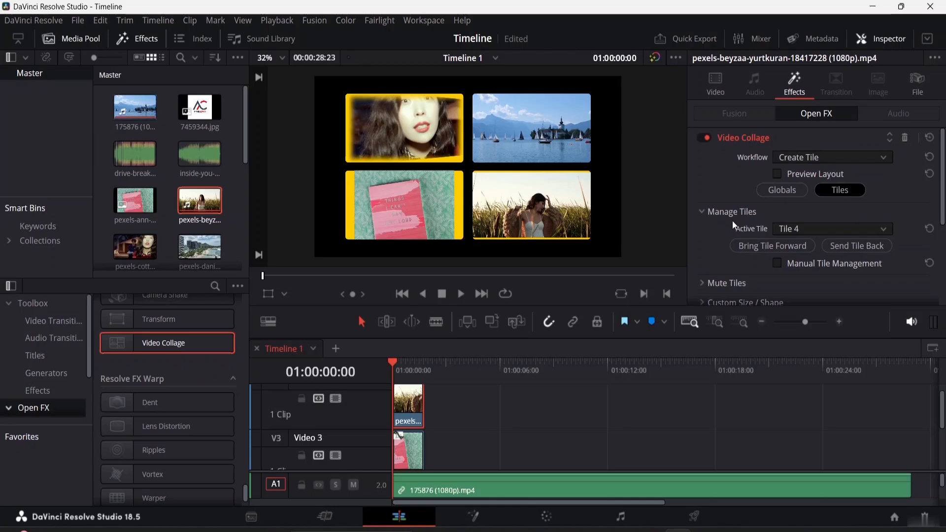